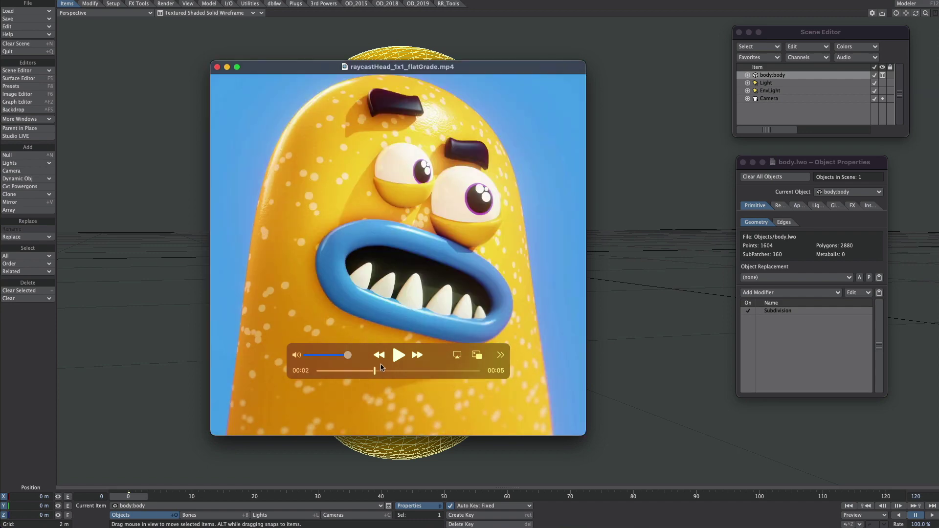
Scrub through the raycastHead_1x1_flatGrade.mp4 reference clip to examine the character's face poses
click(385, 361)
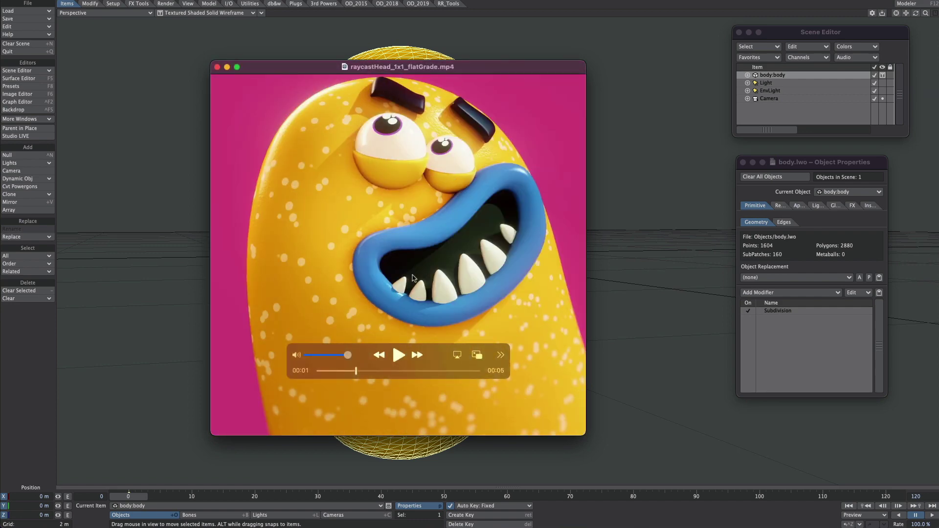
drag(366, 372, 414, 374)
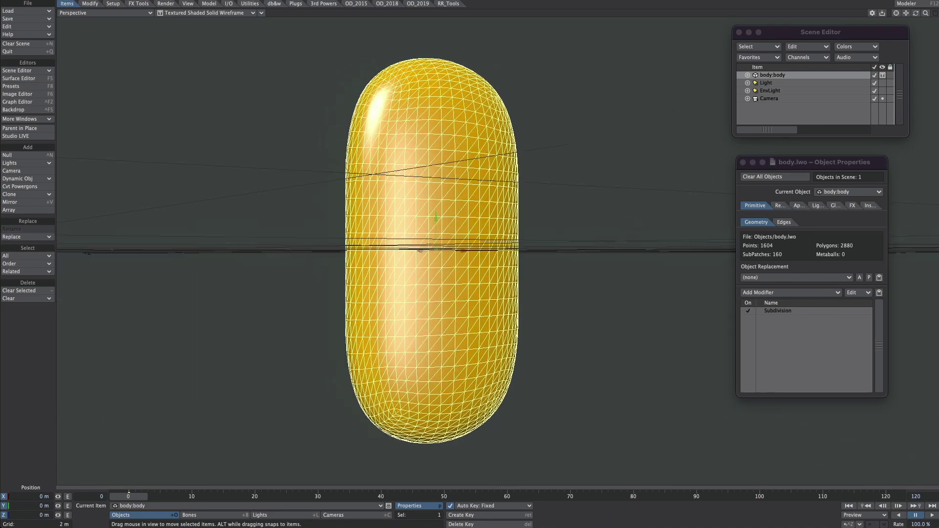
Compare the body with its Subdivision modifier off and on, and set its display to Front Face Wireframe
alt+drag(597, 342, 529, 344)
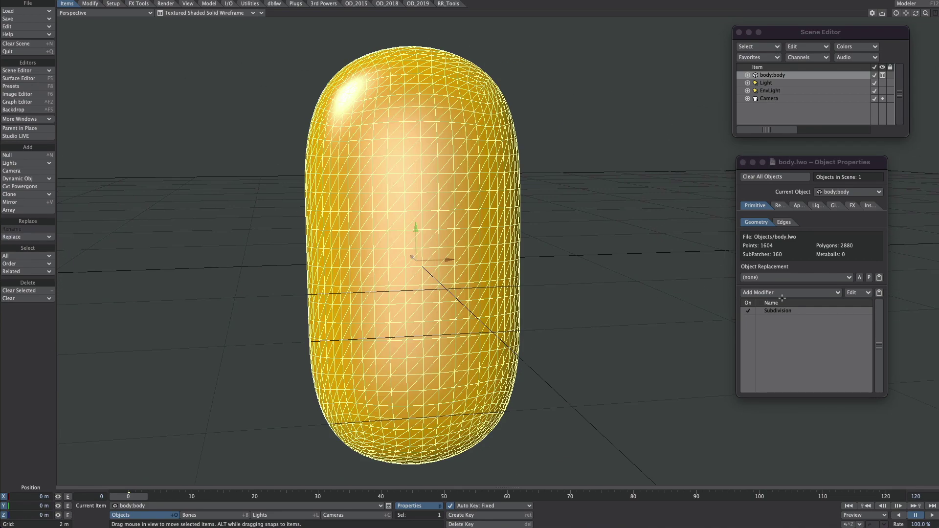
click(748, 309)
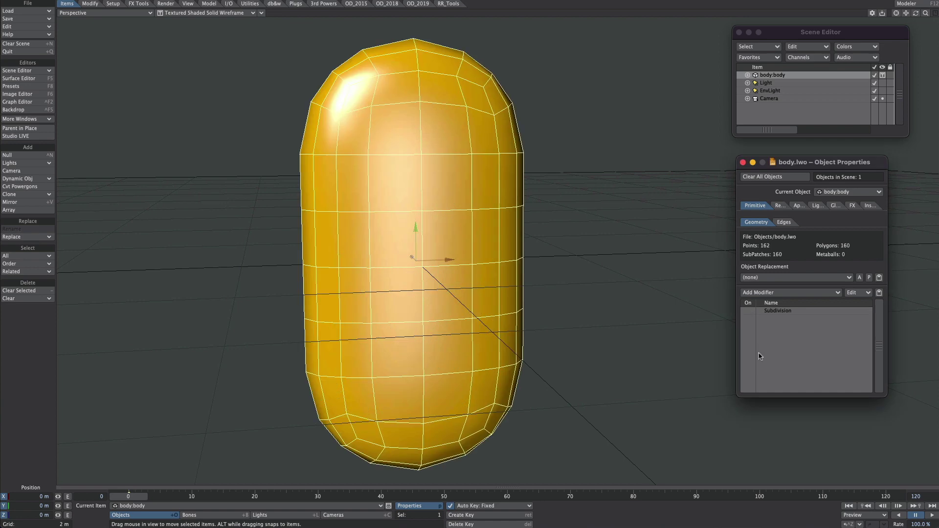
click(748, 311)
click(883, 75)
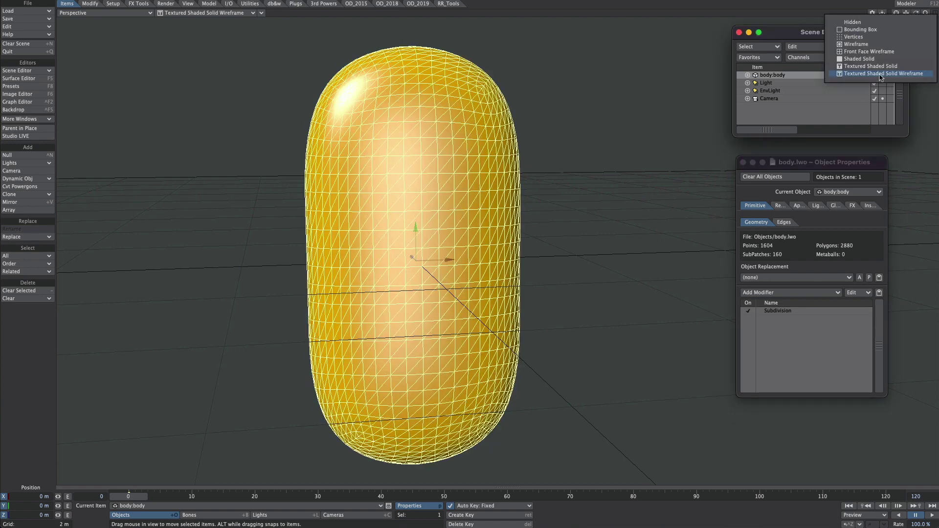
click(882, 52)
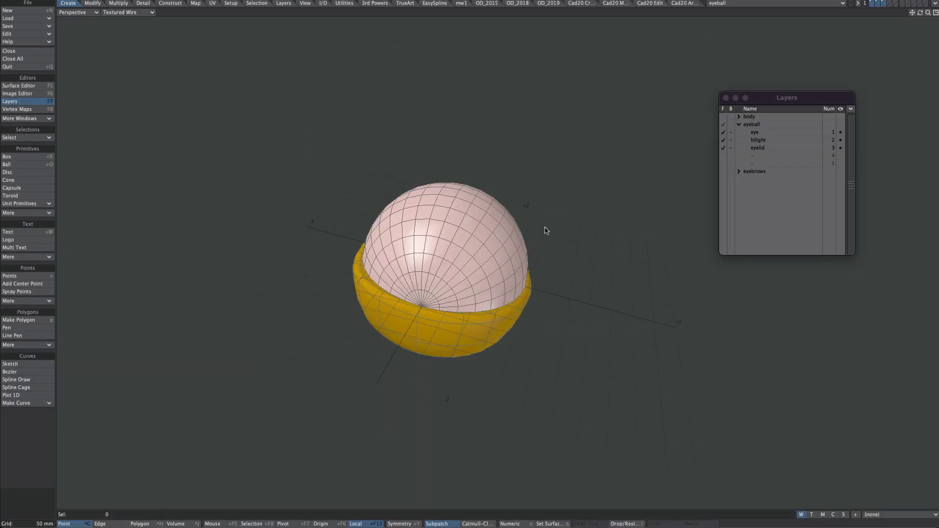
Examine the eyeball's eye, hilight and eyelid layers in Modeler, individually and together, toggling the eyelid's subpatch mode off and on
ctrl+alt+drag(538, 260, 616, 313)
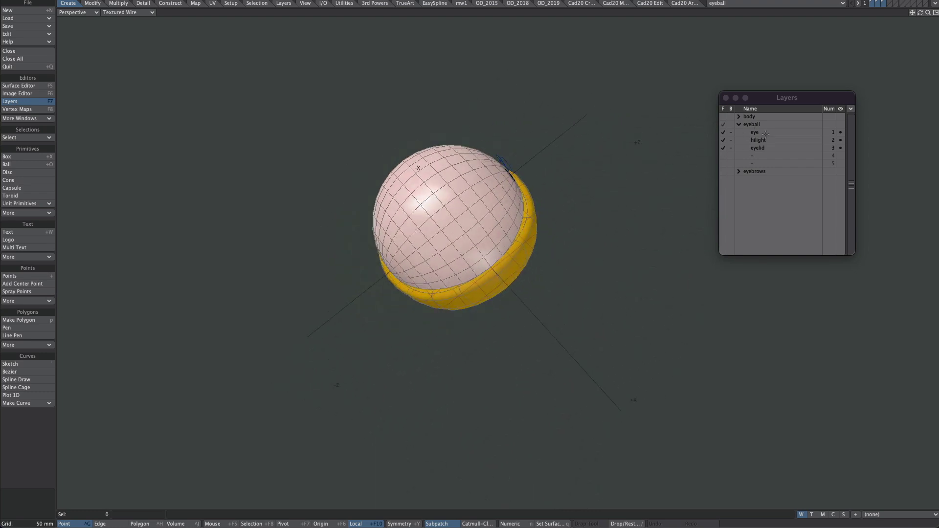
click(766, 134)
alt+drag(535, 267, 573, 203)
click(758, 142)
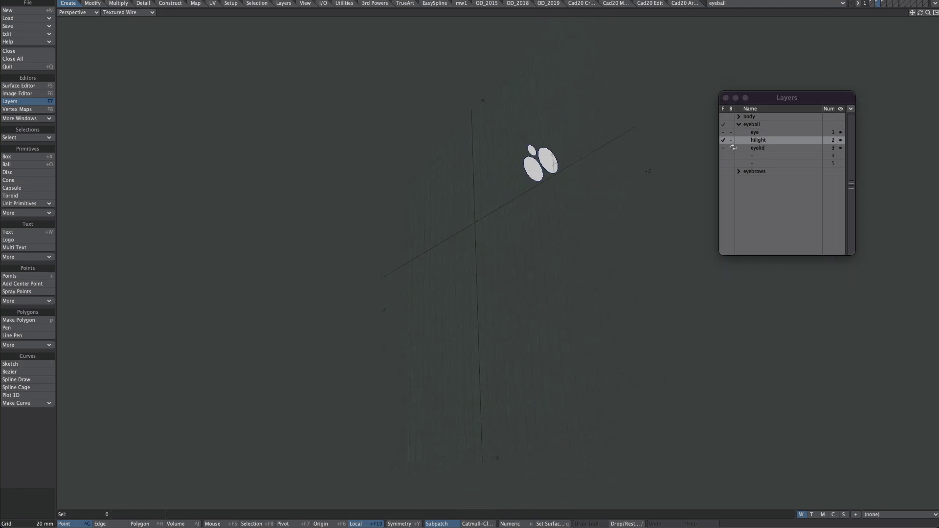
click(757, 148)
ctrl+alt+drag(582, 244, 547, 164)
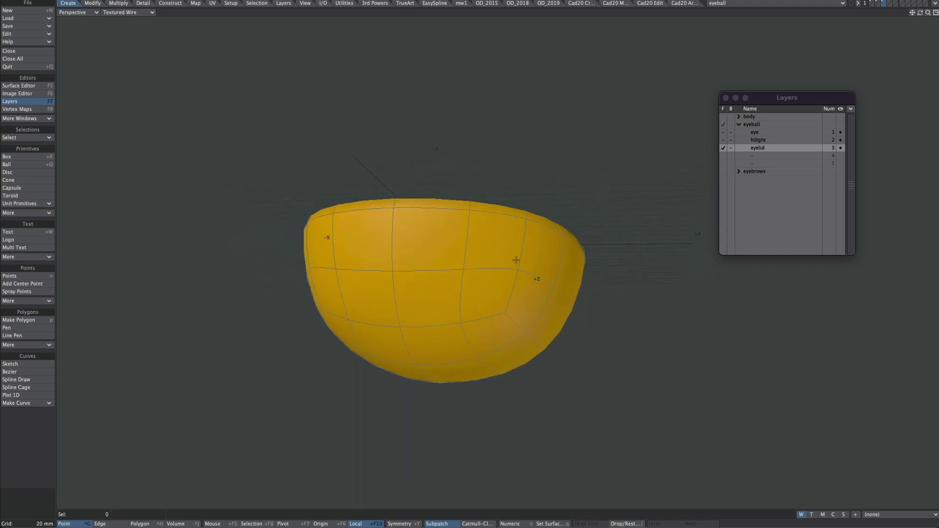
key(Tab)
key(Tab)
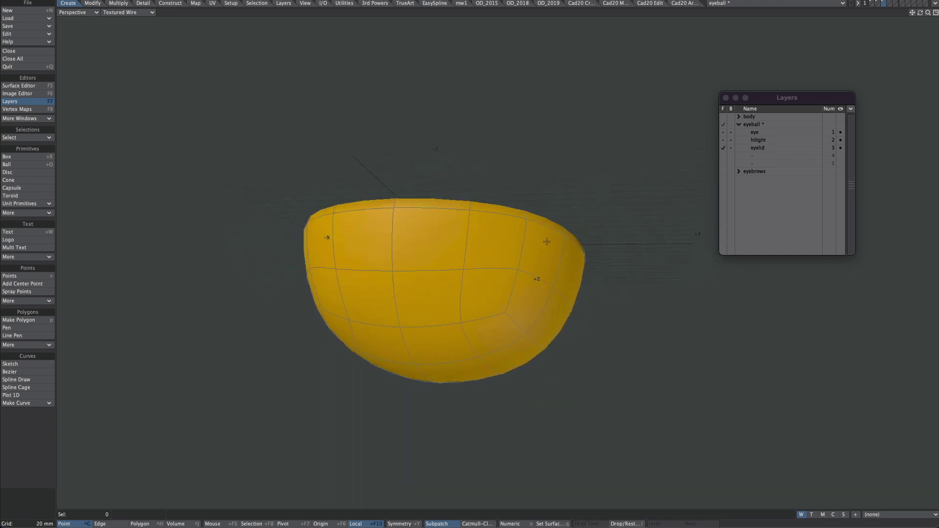
key(ctrl+d)
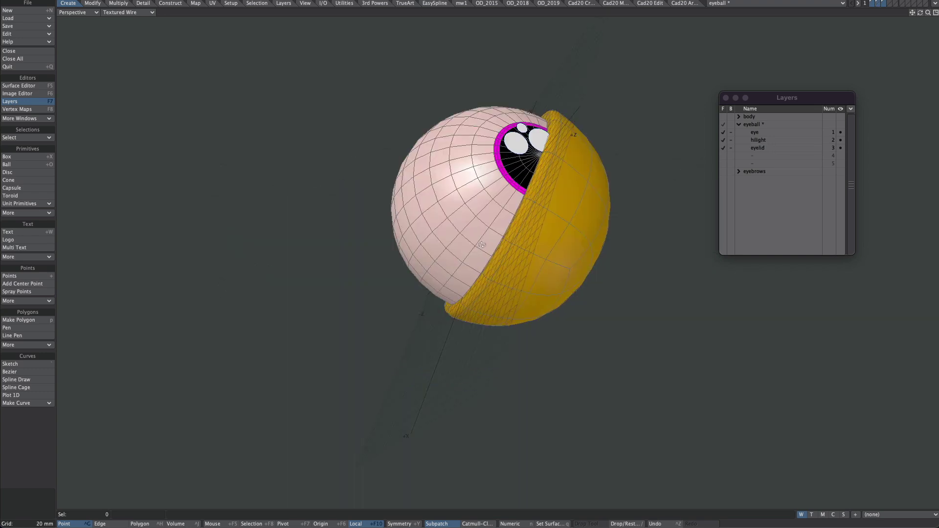
alt+drag(528, 172, 600, 257)
Switch to Layout and color the eyeball's eye, hilight and eyelid items blue in the scene
key(F12)
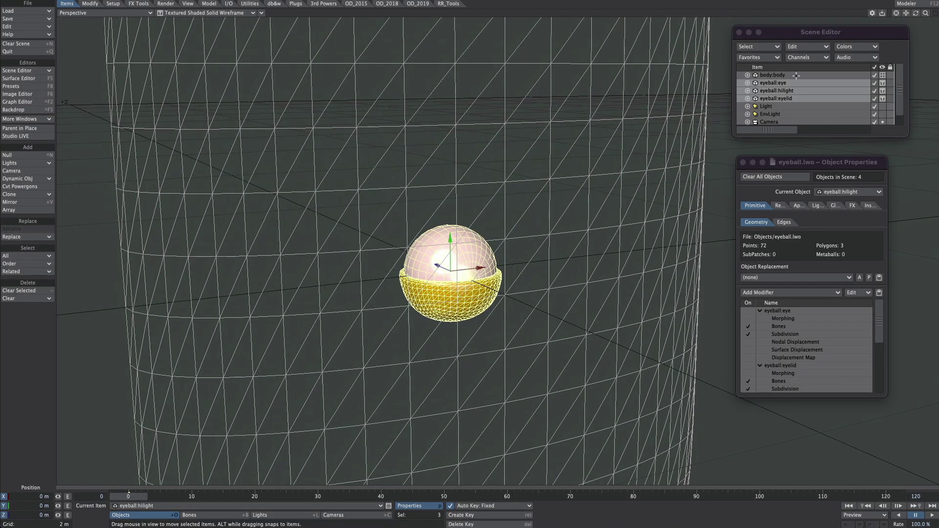
click(863, 46)
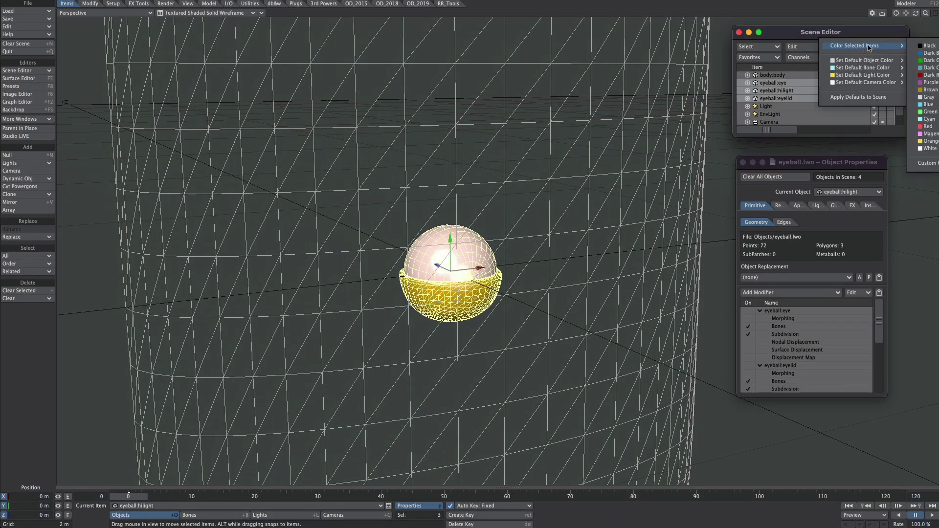
click(923, 107)
Create a null named EyeL and parent the eyeball's eye, hilight and eyelid items to it
key(ctrl+n)
text(E)
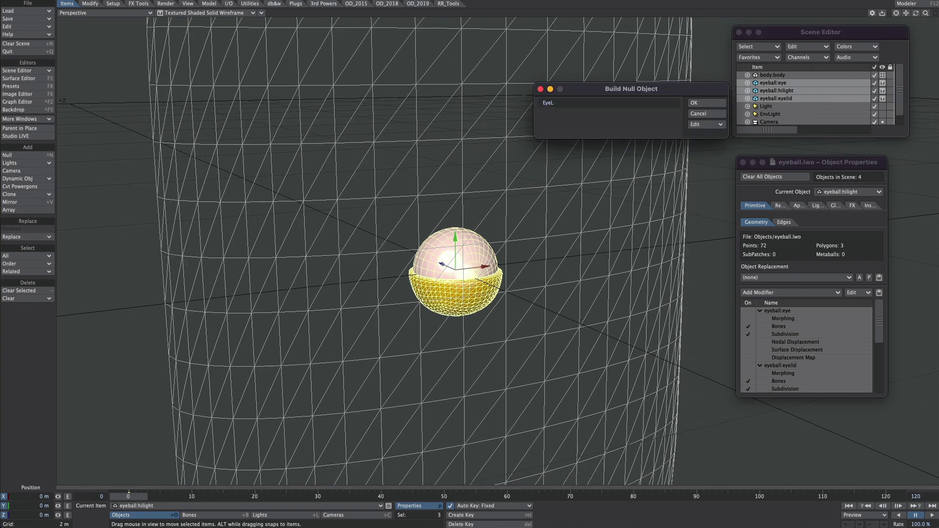
text(yeL)
key(Return)
drag(780, 84, 777, 107)
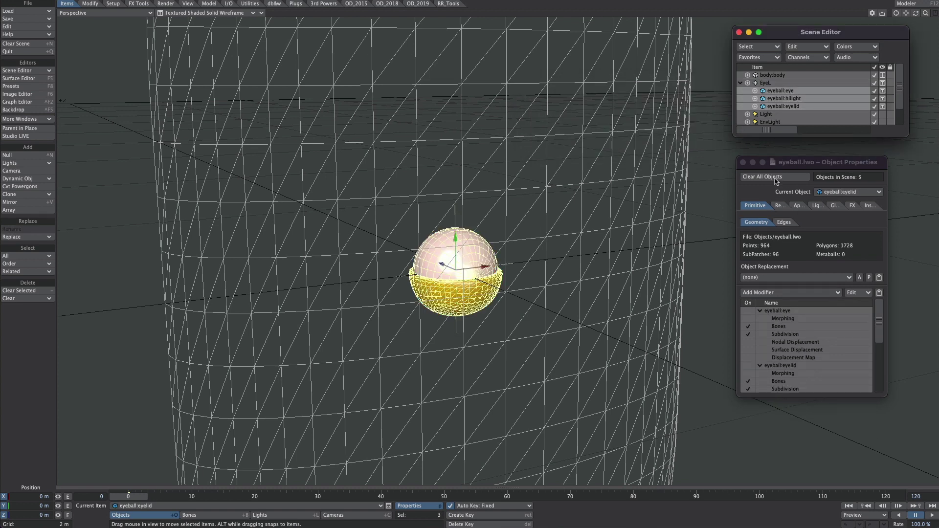
Create a null named eyeTarget and display it as a Ring item shape with a scale of .5
key(ctrl+n)
text(eyeT)
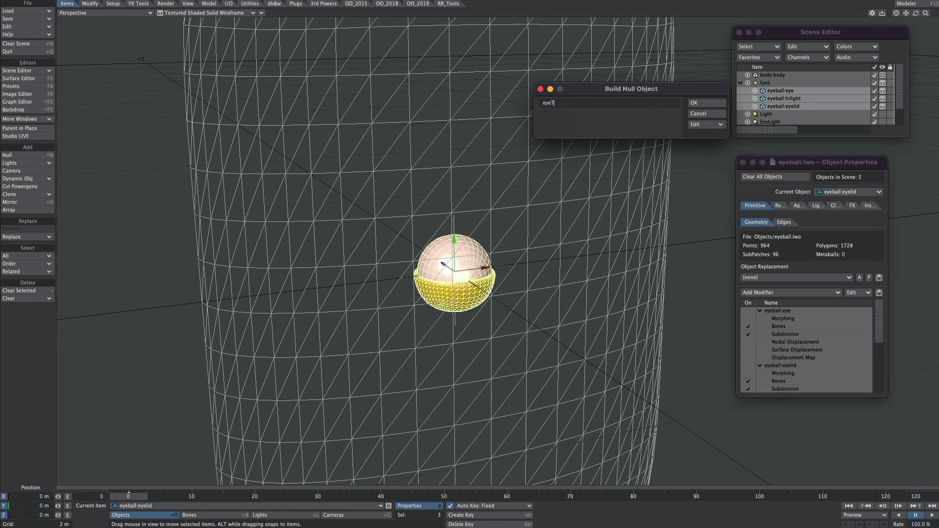
click(706, 124)
click(641, 141)
click(636, 186)
click(657, 151)
text(.5)
key(Return)
key(Return)
Move the eyeTarget null out in front of the body and raise it
scroll(708, 195, down, 3)
alt+drag(707, 195, 660, 164)
alt+drag(514, 167, 449, 202)
drag(489, 238, 361, 252)
drag(328, 281, 323, 205)
Add an Item Shape custom object to the EyeL null, using a Box shape with a scale of 30 cm
alt+drag(426, 259, 448, 255)
scroll(447, 255, up, 1)
click(781, 82)
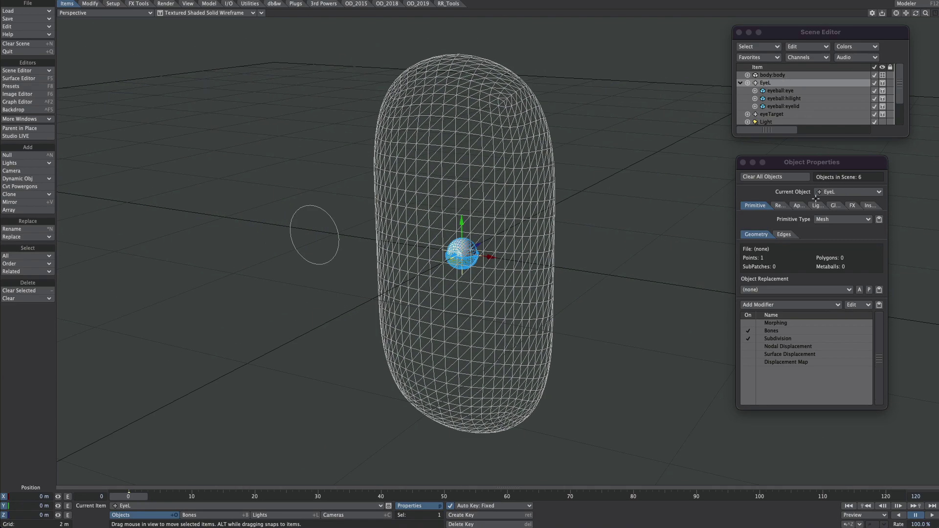
click(799, 206)
click(791, 217)
text(item)
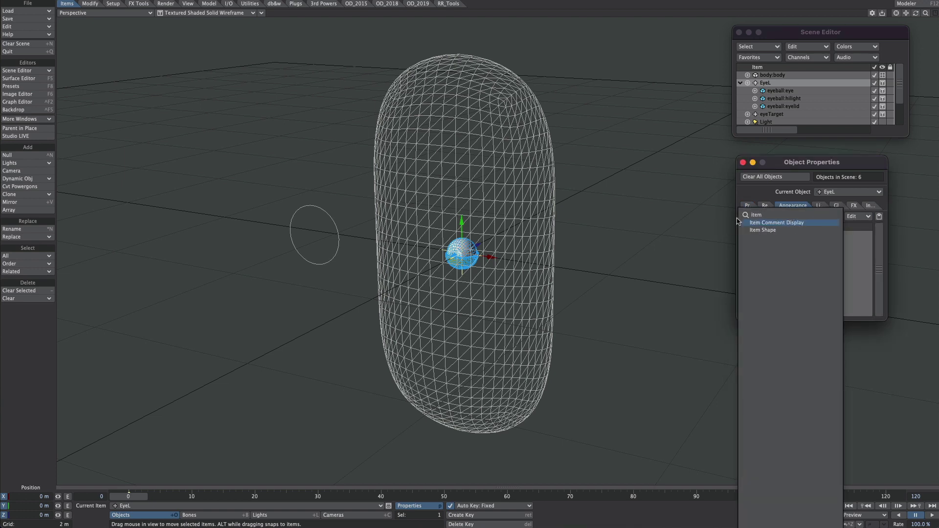
click(772, 231)
click(781, 239)
click(846, 334)
click(826, 339)
click(837, 357)
text(30 cm)
key(Return)
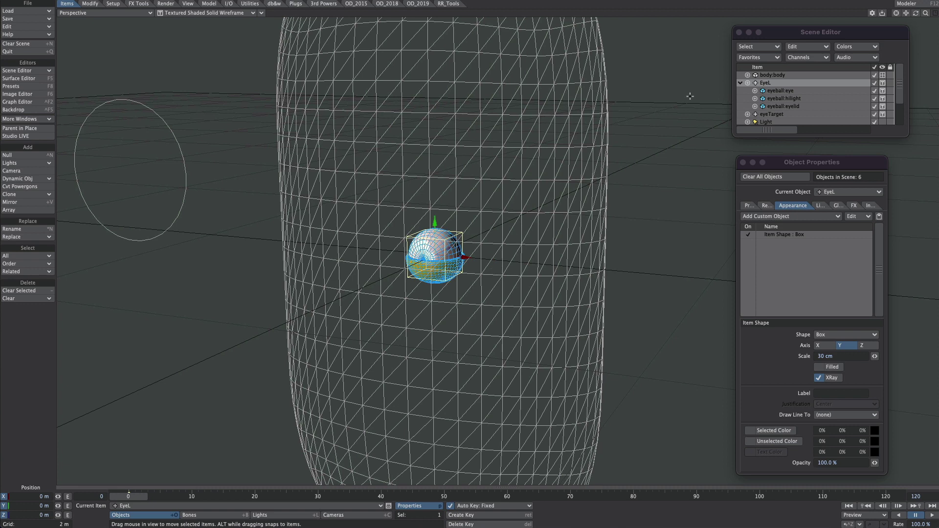
Lock the eyeball's eye, hilight and eyelid items in the scene, and reselect the EyeL null
click(784, 91)
shift+click(791, 106)
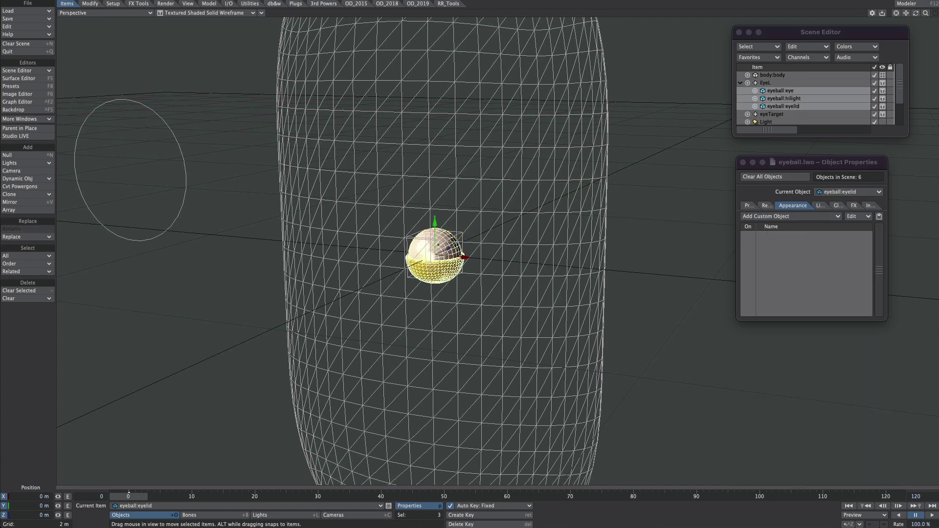
click(890, 91)
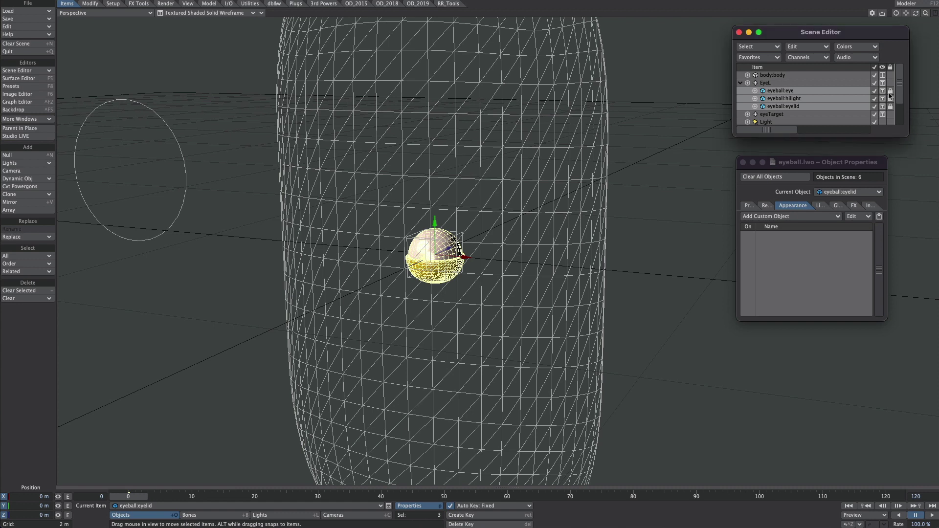
click(775, 84)
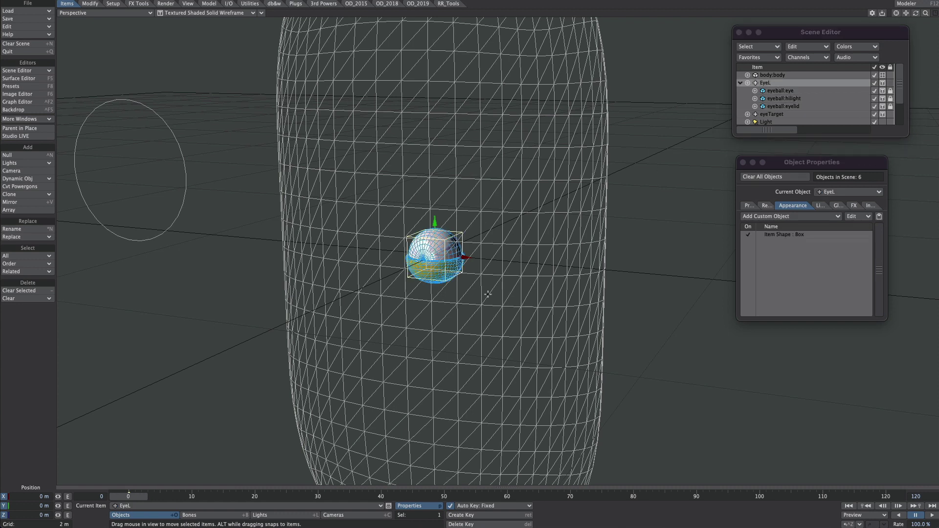
Try moving the EyeL null with its eyeball parts, and undo the move
drag(477, 232, 434, 153)
key(ctrl+z)
key(ctrl+z)
Set the EyeL null's target item to eyeTarget in its motion options
key(m)
drag(751, 0, 665, 99)
click(650, 126)
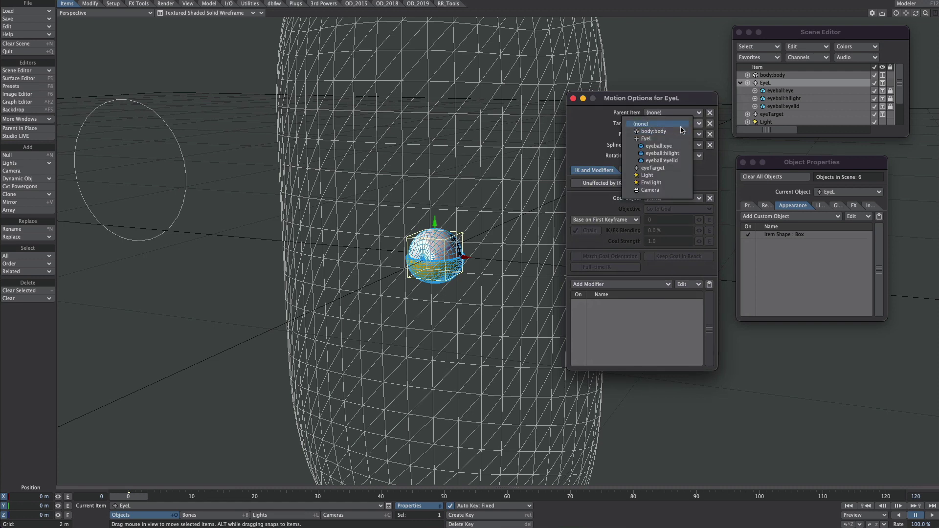
click(658, 170)
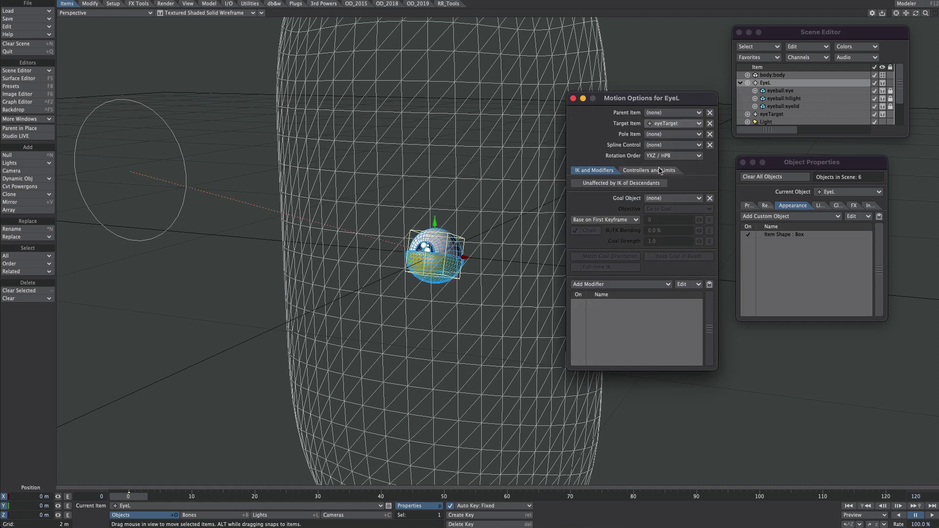
click(573, 99)
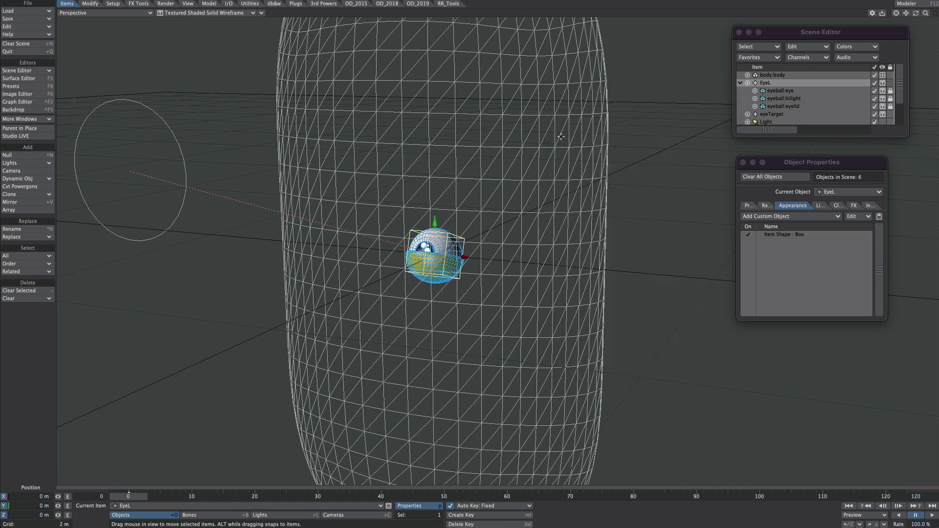
Test the targeting by moving the eyeTarget null sideways and back, and inspect the eyeball up close
click(160, 197)
drag(160, 198, 665, 210)
ctrl+alt+drag(294, 220, 404, 218)
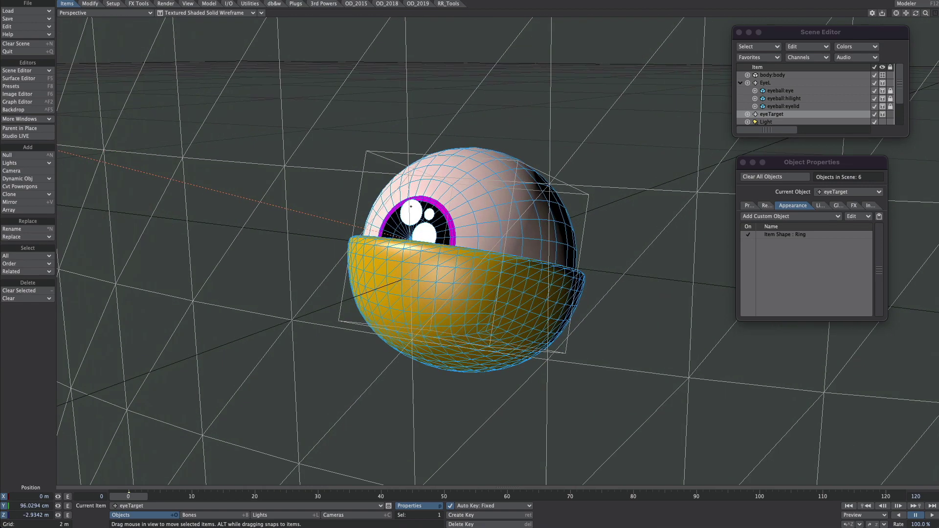
Disable Self Shadow, Cast Shadow and Receive Shadow for the eyeball's hilight object
click(781, 98)
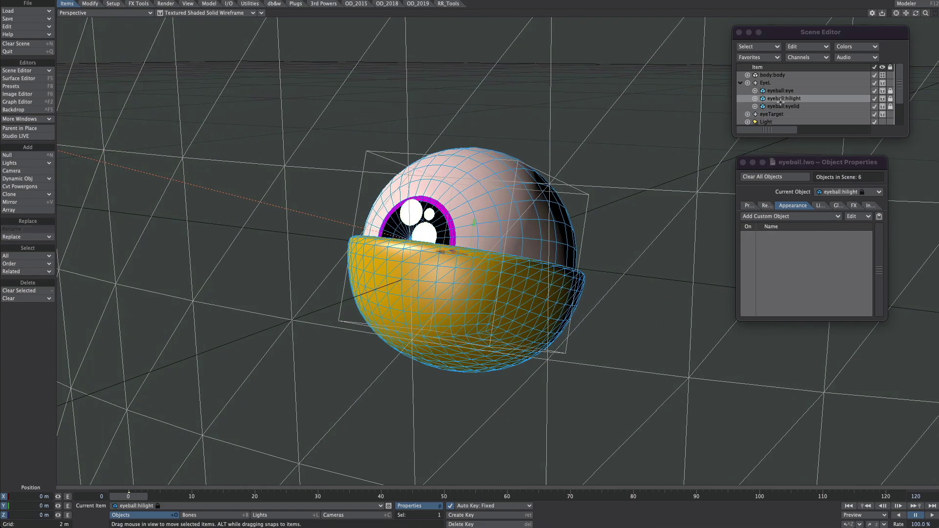
click(765, 205)
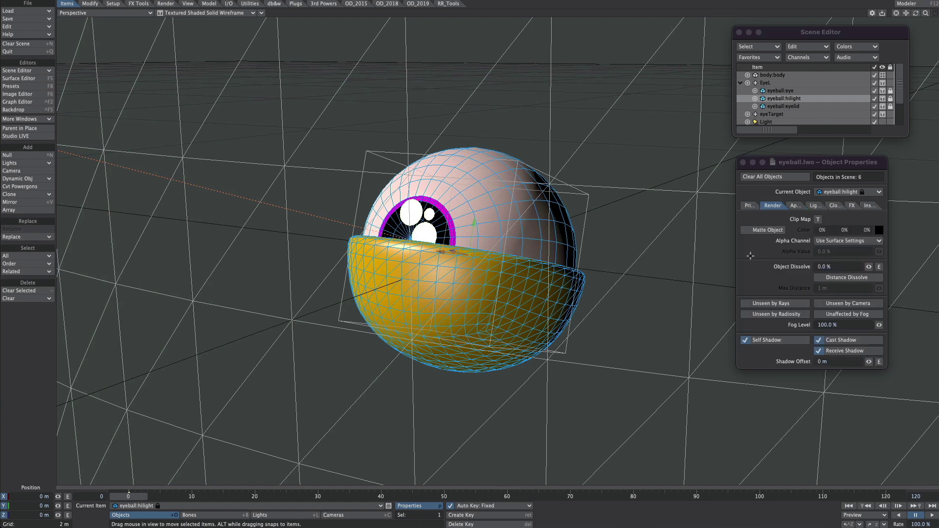
click(819, 340)
click(818, 351)
click(745, 340)
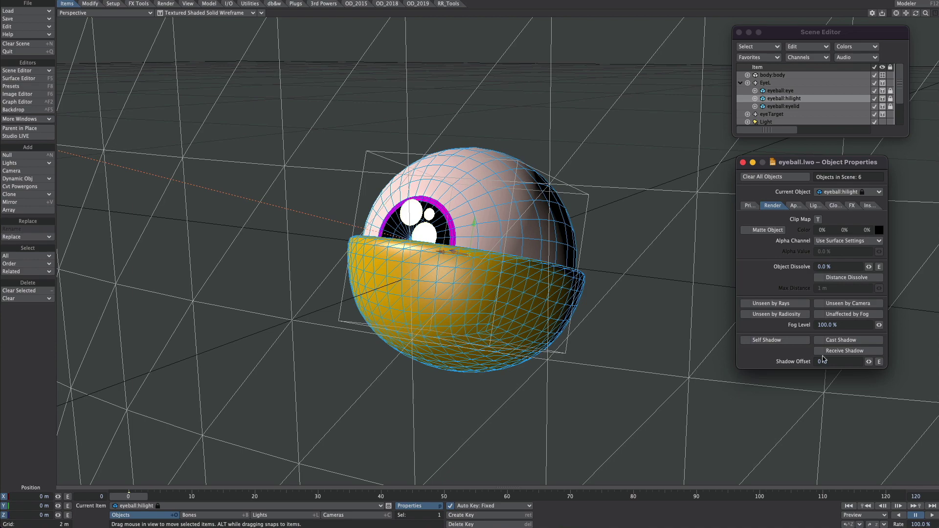
Close the object properties and add a Nodal Motion modifier to the EyeL null
alt+drag(572, 262, 572, 308)
click(765, 83)
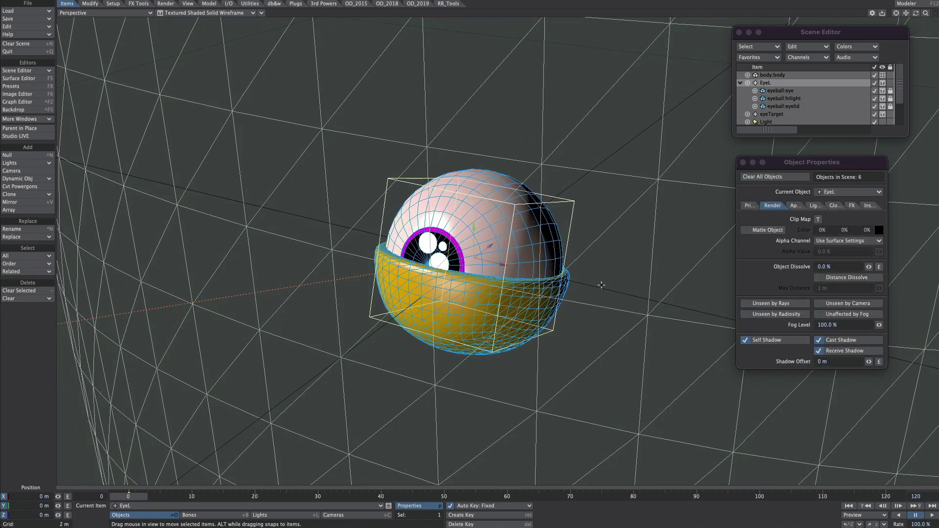
scroll(604, 289, down, 5)
mouse_move(658, 267)
alt+mouse_down()
mouse_move(706, 230)
mouse_move(659, 265)
alt+mouse_up()
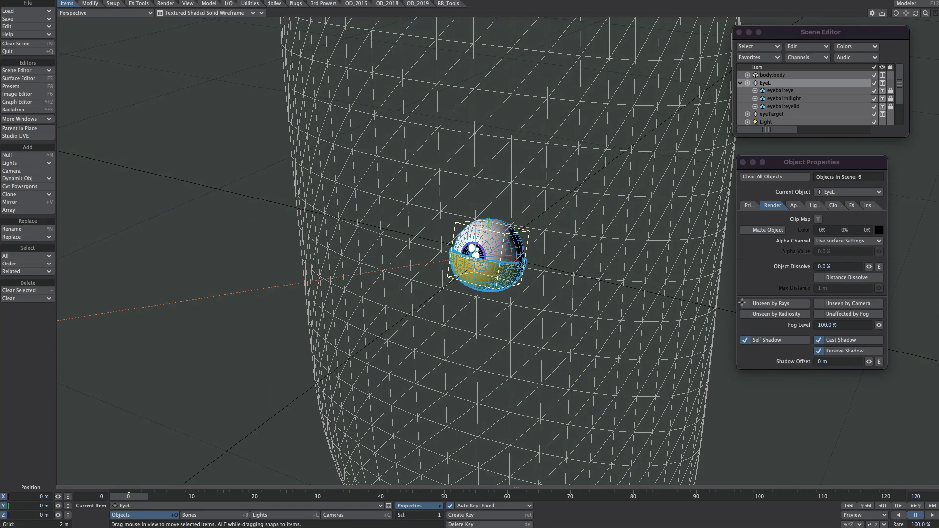
click(742, 162)
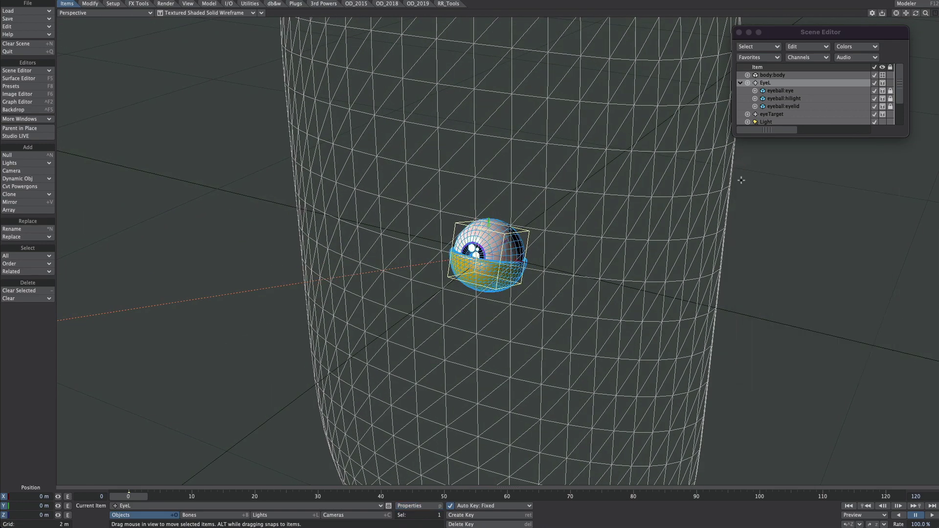
alt+shift+drag(754, 218, 621, 214)
key(m)
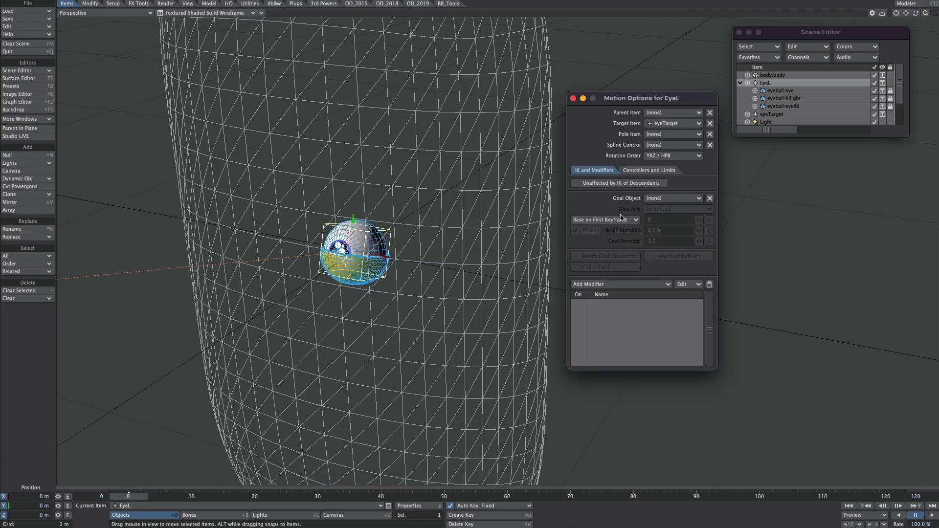
click(608, 284)
text(nod)
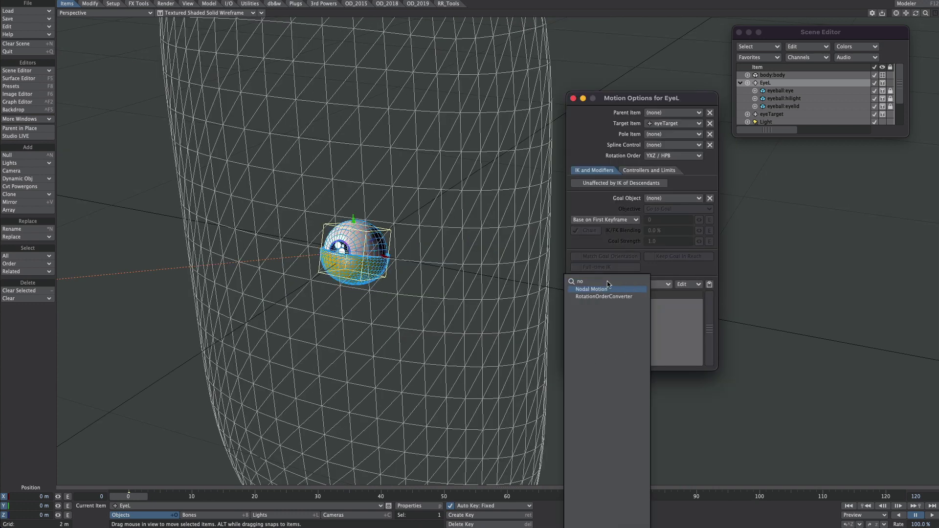
click(598, 290)
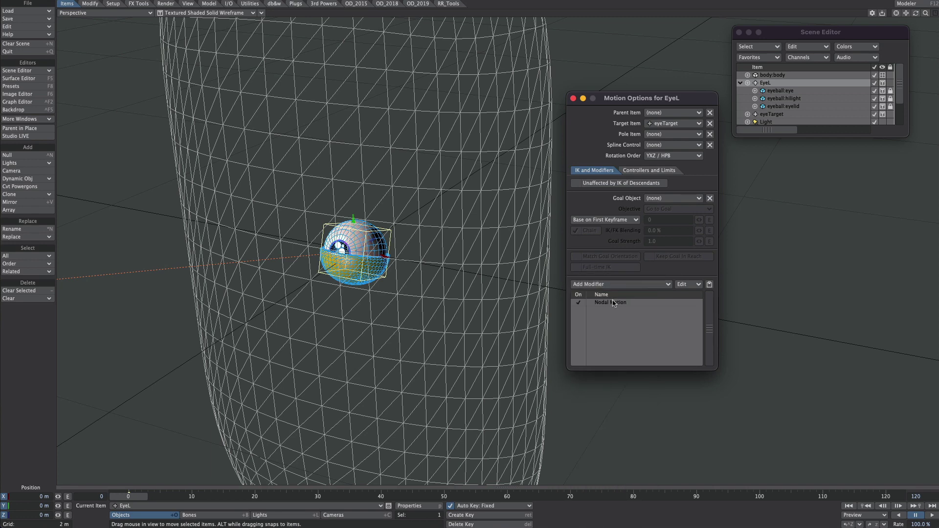
Open the Nodal Motion node editor and add a Ray Cast Geometry node, placing it above the Input node
double_click(611, 304)
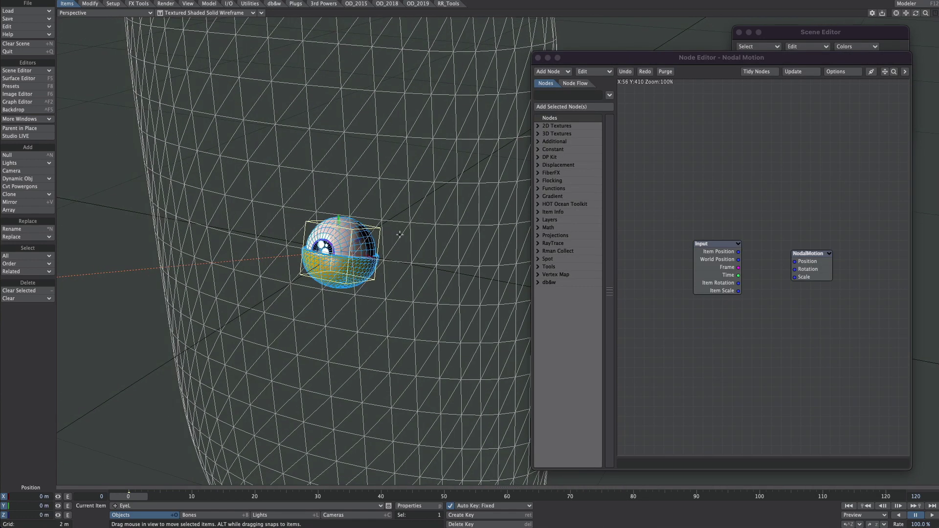
click(553, 94)
text(ray)
double_click(569, 135)
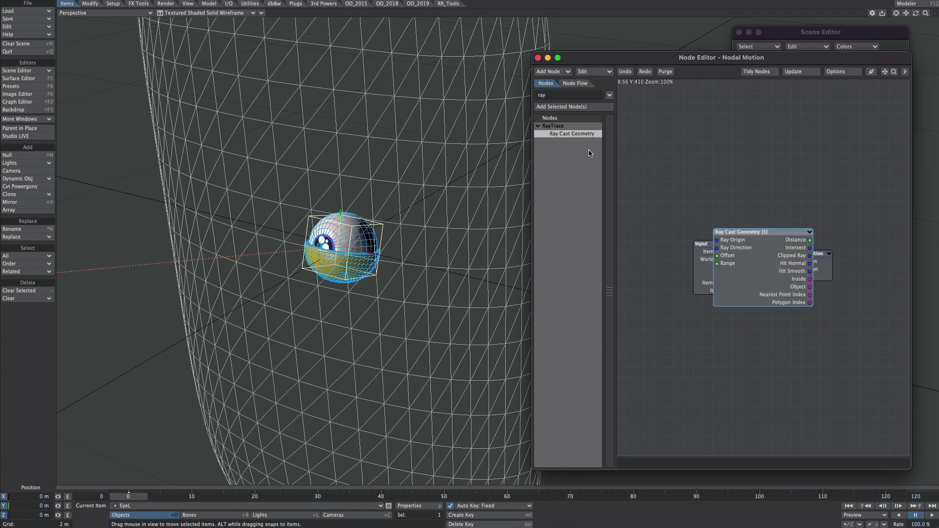
drag(751, 252, 712, 156)
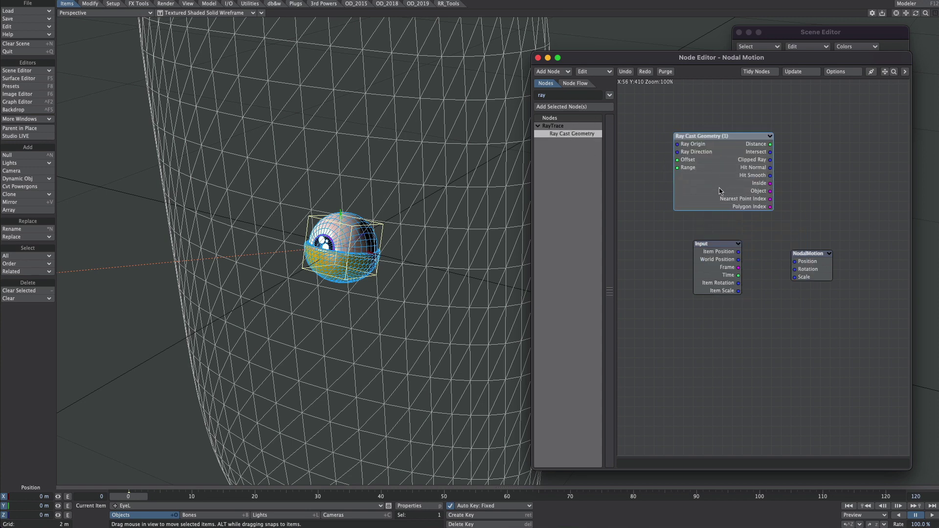
Make body:body the active object of the Ray Cast Geometry node and set its Ray Direction Y to 0
double_click(719, 191)
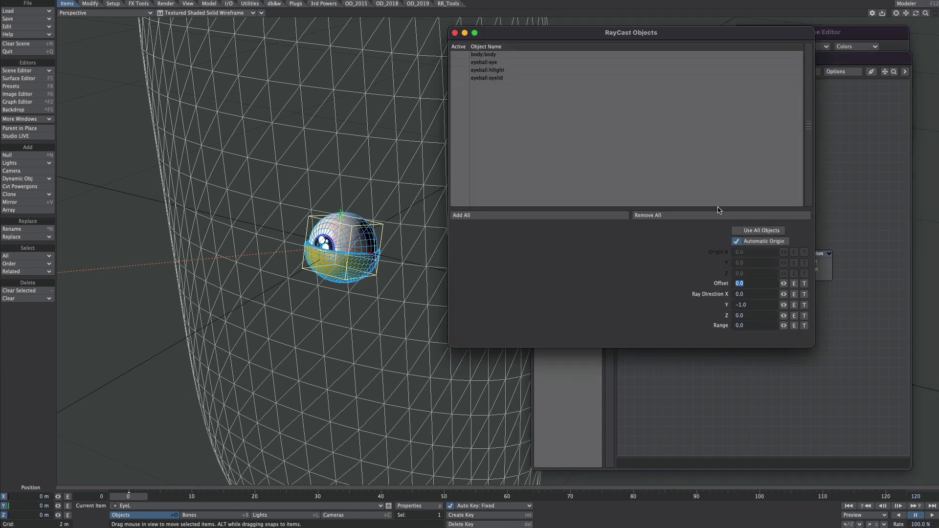
click(460, 55)
ctrl+alt+drag(315, 300, 150, 347)
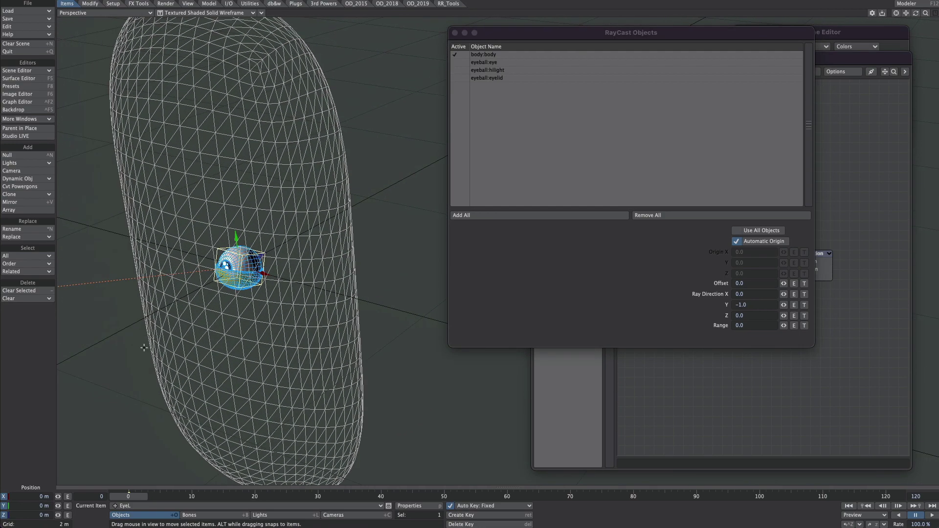
alt+drag(301, 262, 320, 243)
click(756, 304)
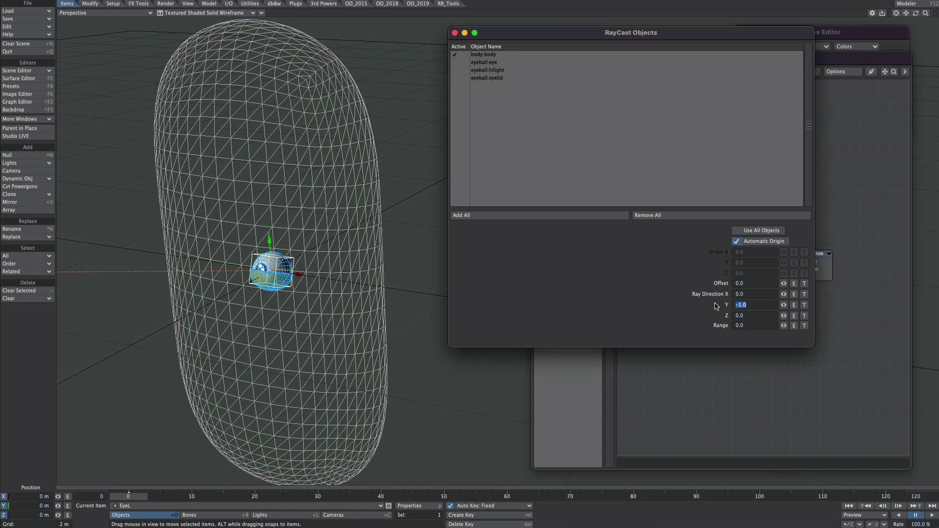
text(0)
key(Tab)
key(Tab)
click(454, 32)
Connect the ray cast's Intersect output to NodalMotion's Position input, and move the EyeL null over the body to test the placement
drag(770, 151, 802, 262)
alt+drag(329, 232, 412, 243)
drag(416, 211, 544, 61)
scroll(368, 248, down, 3)
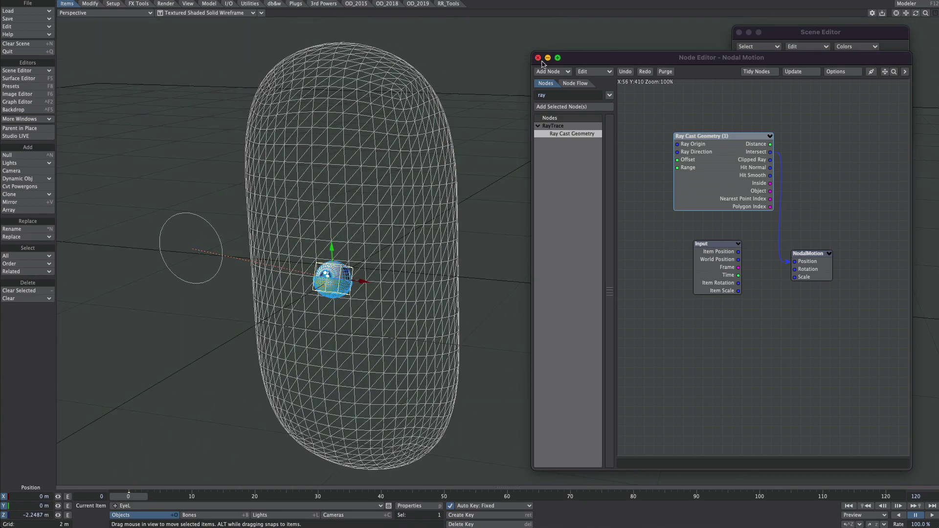
click(538, 58)
alt+drag(487, 199, 518, 276)
drag(327, 416, 405, 272)
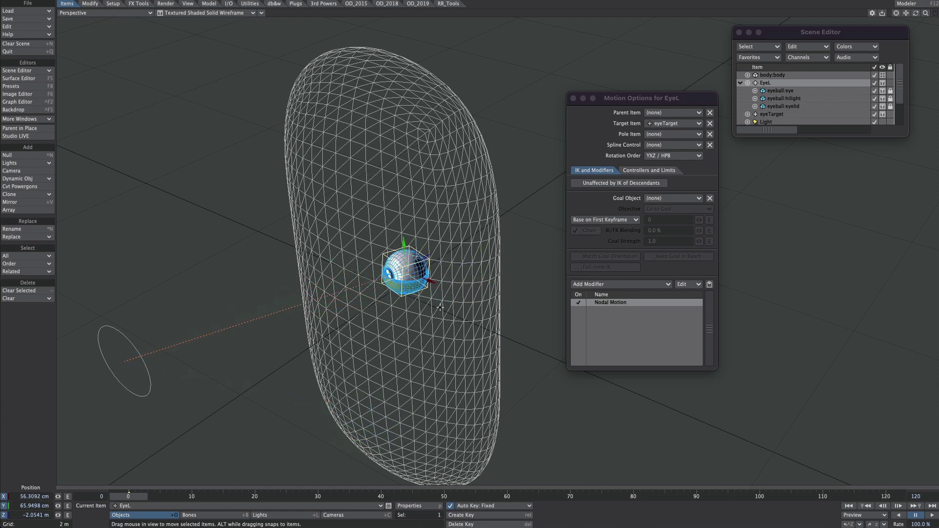
Set the viewport layout to 2 Left, 1 Right and change the second perspective view to Back
key(d)
click(460, 155)
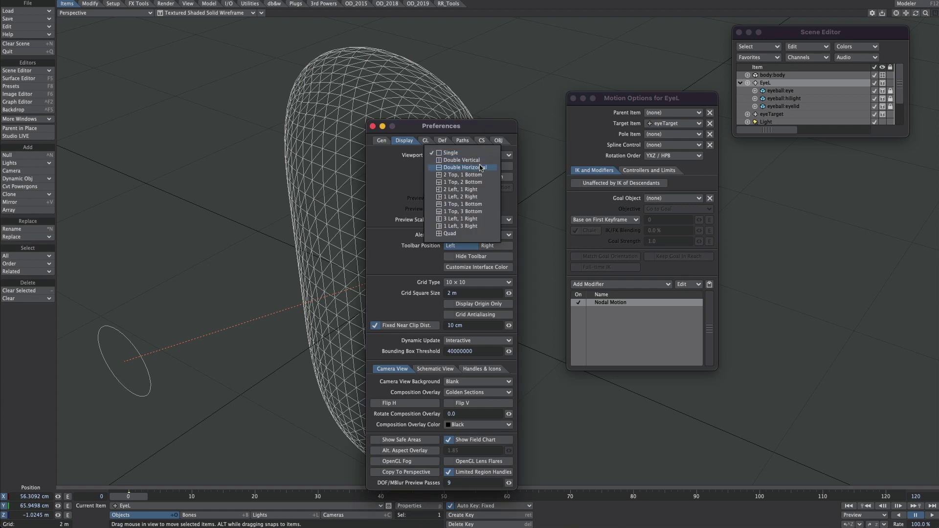
click(463, 189)
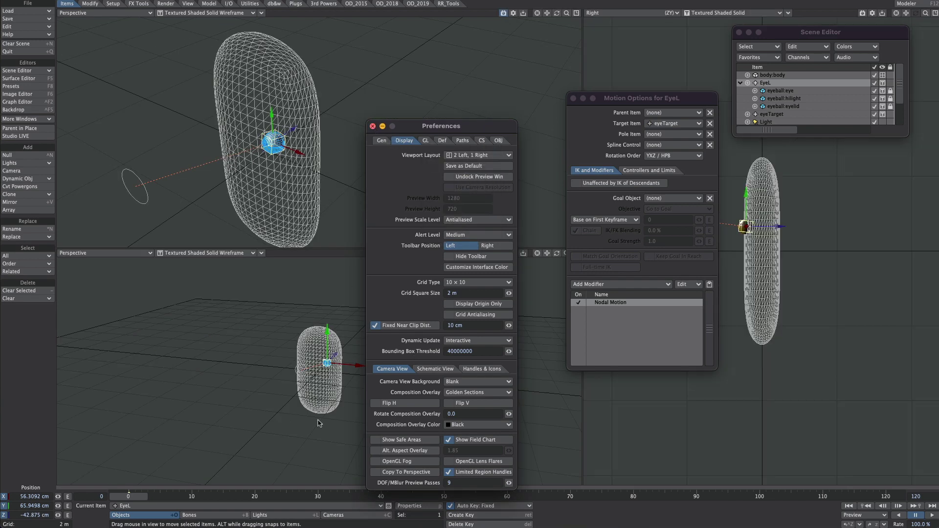
key(1)
Move the EyeL null to about X 31 cm, Y 1 m on the body's front and close its motion options
ctrl+alt+drag(319, 424, 409, 358)
alt+drag(409, 161, 412, 143)
ctrl+alt+drag(407, 372, 421, 342)
alt+drag(421, 147, 370, 147)
drag(450, 310, 289, 303)
drag(261, 337, 364, 386)
scroll(370, 389, up, 1)
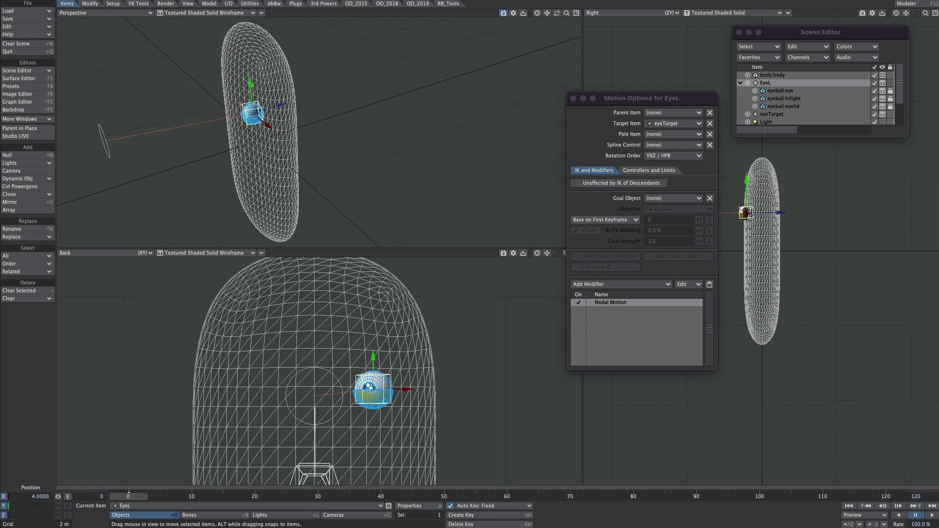
click(573, 98)
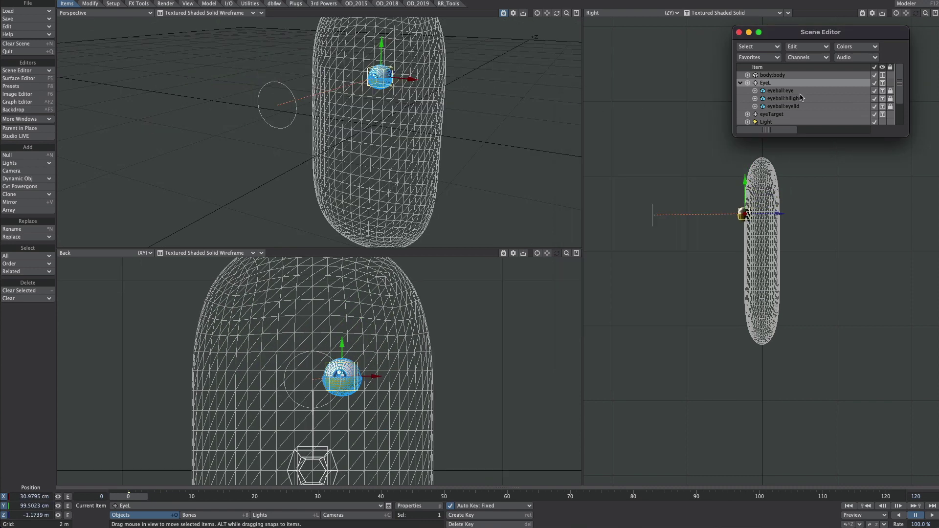
Clone the EyeL null with its whole hierarchy and rename the copied null EyeR
click(22, 194)
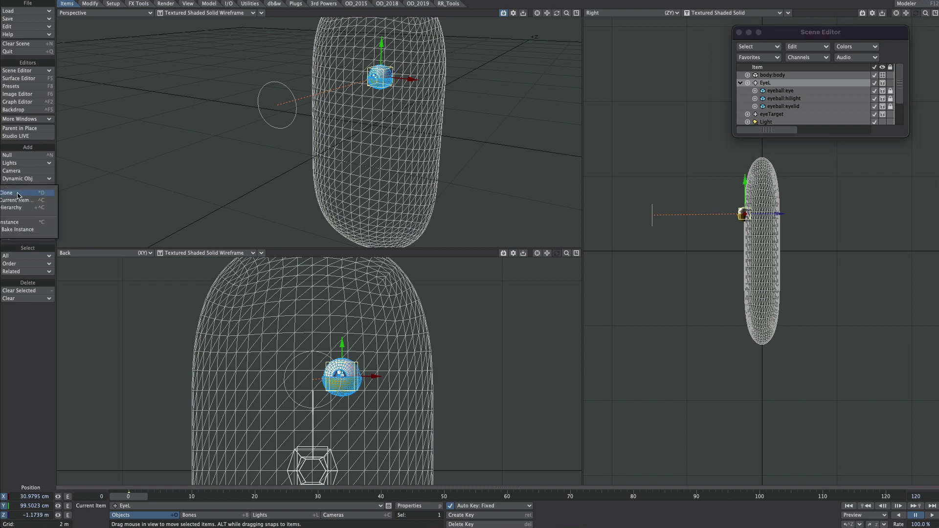
click(38, 208)
drag(906, 131, 913, 205)
key(alt+n)
drag(565, 107, 592, 108)
key(BackSpace)
key(BackSpace)
text(R)
key(Return)
Move EyeR to about X -41 cm, Y 1.03 m beside EyeL, and display the perspective view as Shaded Solid
mouse_move(385, 351)
mouse_down()
mouse_move(372, 312)
mouse_move(317, 348)
mouse_up()
mouse_move(388, 120)
alt+shift+mouse_down()
mouse_move(398, 185)
mouse_move(441, 182)
alt+shift+mouse_up()
click(210, 13)
click(210, 28)
scroll(303, 49, down, 6)
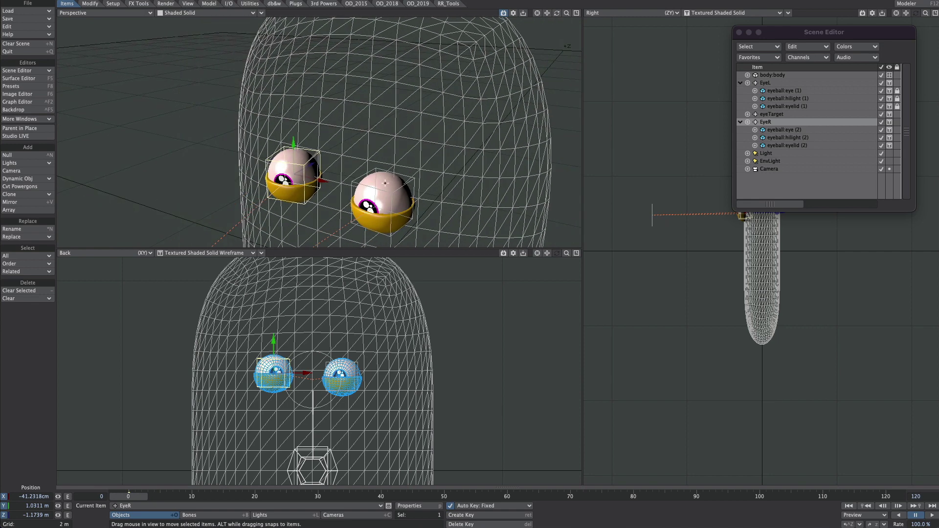
Scale the EyeR null up to make its eyeball much larger, and adjust its position on the body
scroll(342, 107, up, 3)
drag(283, 334, 419, 335)
key(shift+h)
key(t)
mouse_move(427, 259)
mouse_down()
mouse_move(422, 309)
mouse_move(413, 271)
mouse_up()
Try resizing the EyeL null and undo the change
click(355, 377)
key(shift+h)
drag(392, 337, 446, 337)
key(ctrl+z)
Select the eyeTarget null and move it around in front of the face to test both eyes' aim
scroll(338, 152, down, 3)
alt+drag(323, 161, 357, 131)
click(357, 131)
click(320, 131)
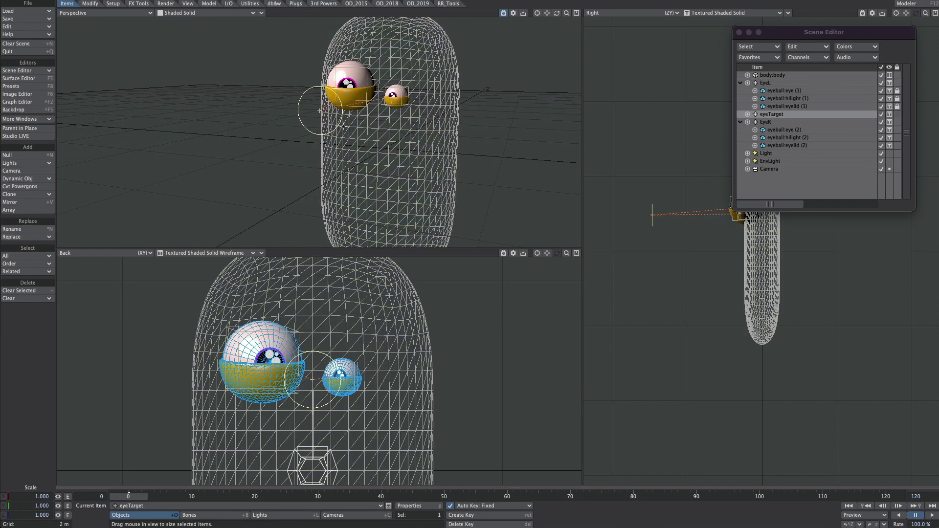
key(t)
drag(368, 323, 433, 356)
drag(378, 413, 247, 409)
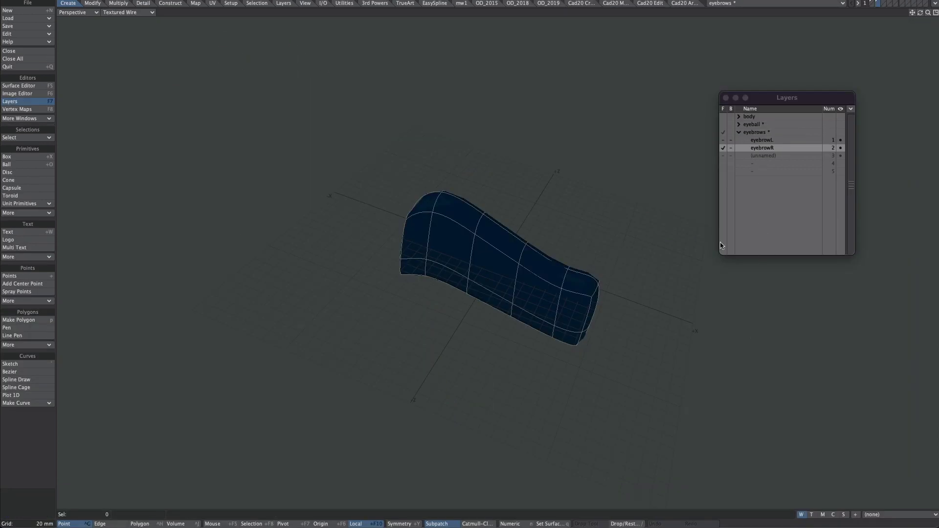
In Modeler, examine the eyebrowL and eyebrowR layers and the brow weight map shading on eyebrowR from several angles
alt+drag(560, 273, 642, 222)
click(767, 141)
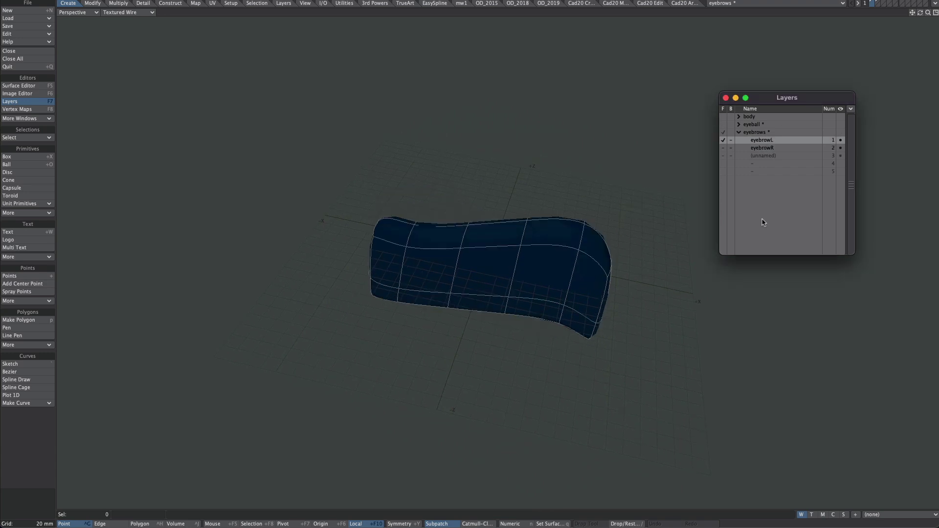
click(768, 147)
alt+drag(595, 272, 556, 305)
ctrl+alt+drag(602, 263, 607, 284)
key(0)
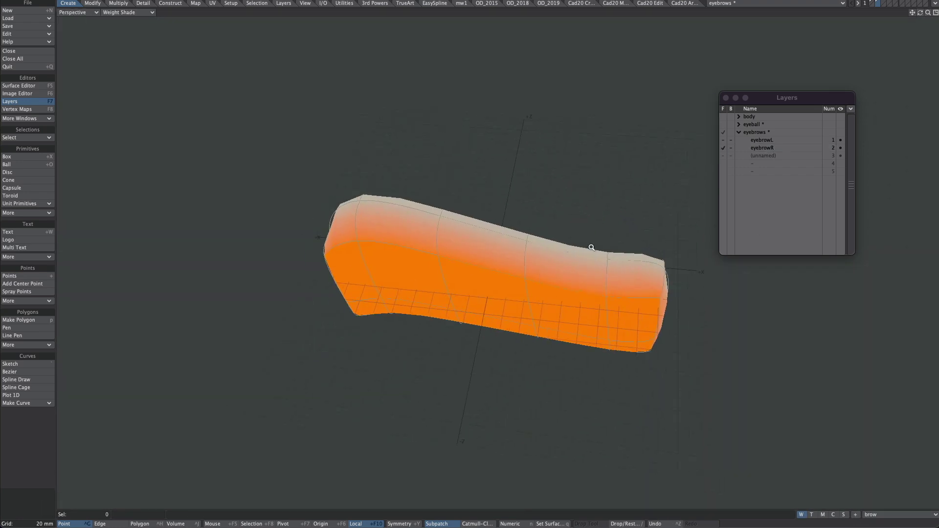
alt+drag(470, 293, 382, 396)
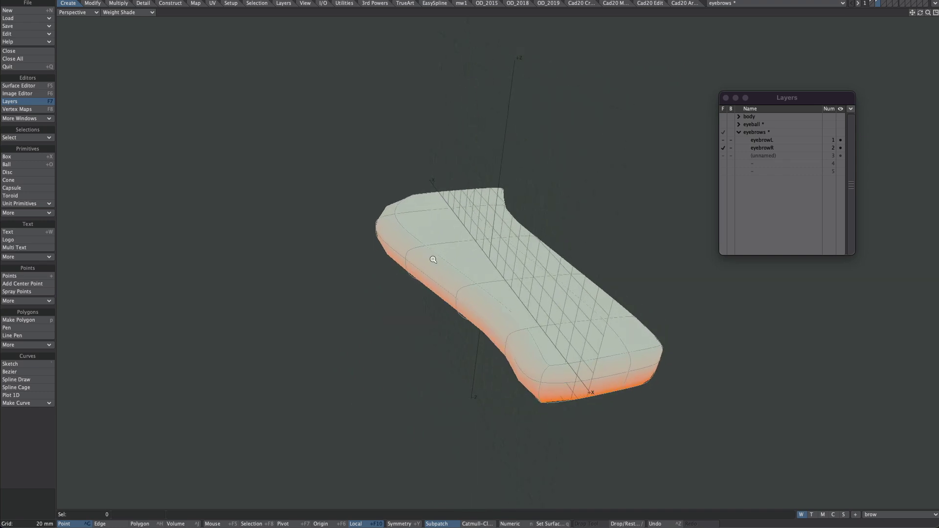
scroll(401, 265, up, 2)
mouse_move(401, 265)
alt+mouse_down()
mouse_move(574, 134)
mouse_move(442, 314)
alt+mouse_up()
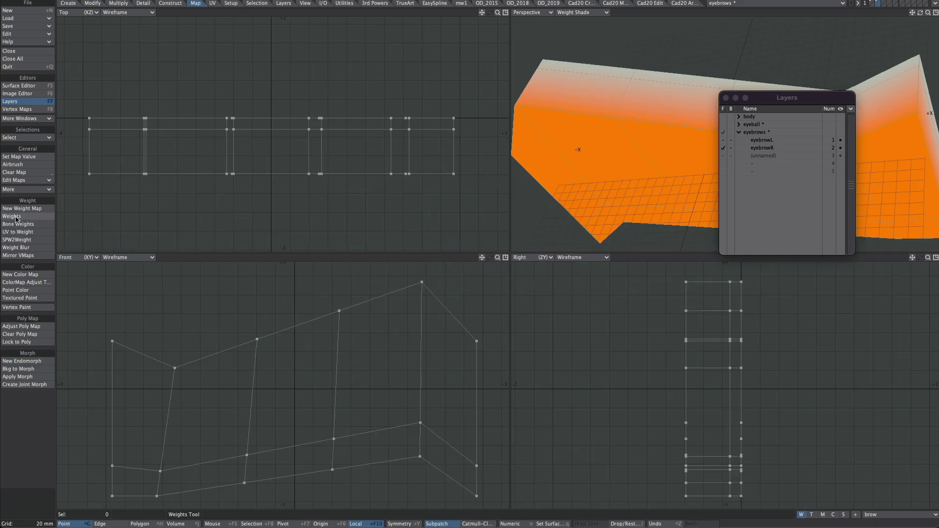
Set the Weights tool to a 100% change with Linear falloff, decreasing shape and Z axis, and compare both eyebrow layers
click(11, 216)
key(n)
click(599, 81)
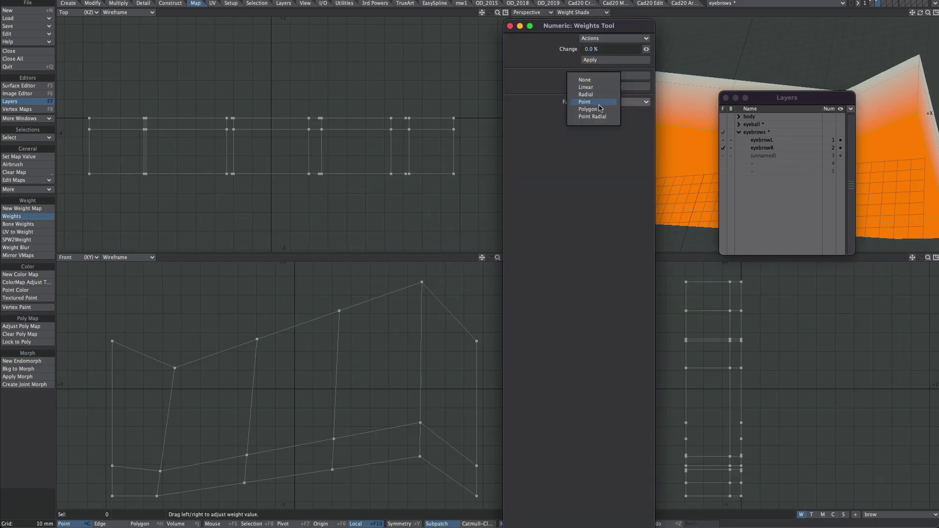
click(599, 87)
click(605, 49)
text(100)
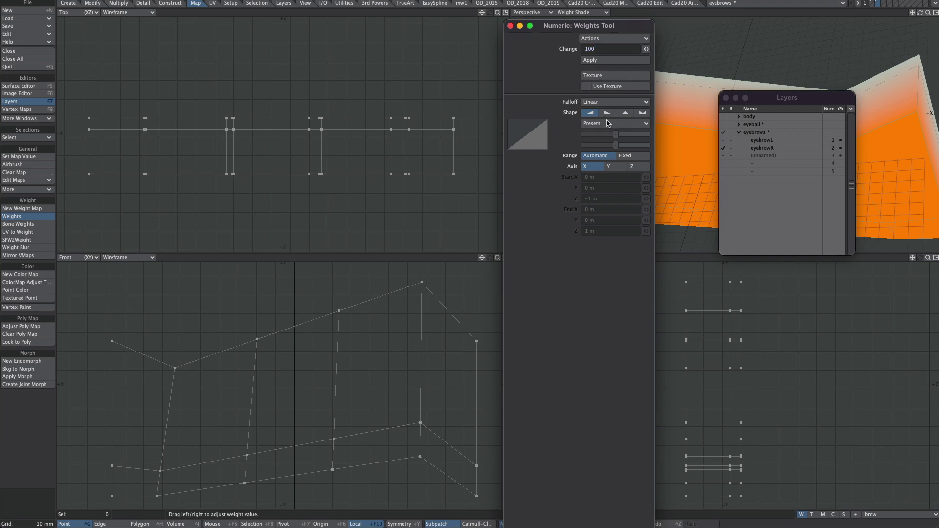
click(607, 113)
click(632, 166)
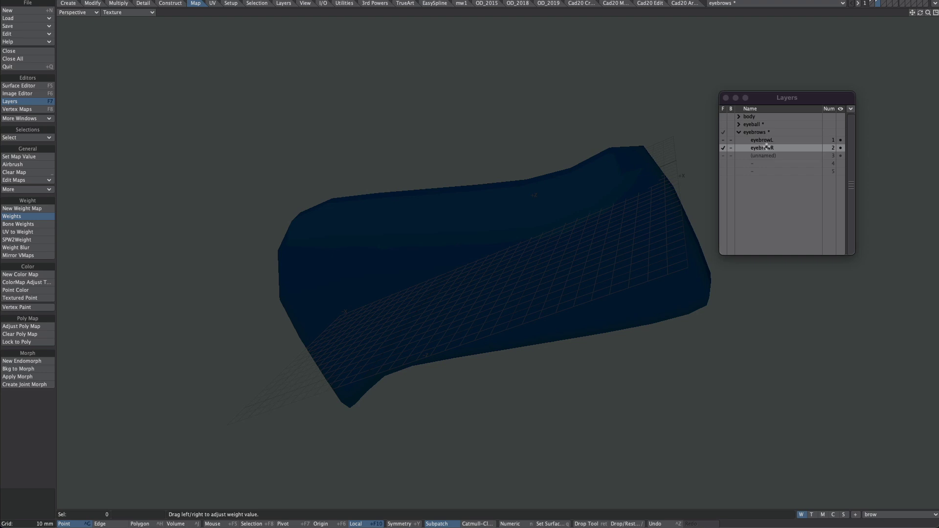
click(766, 141)
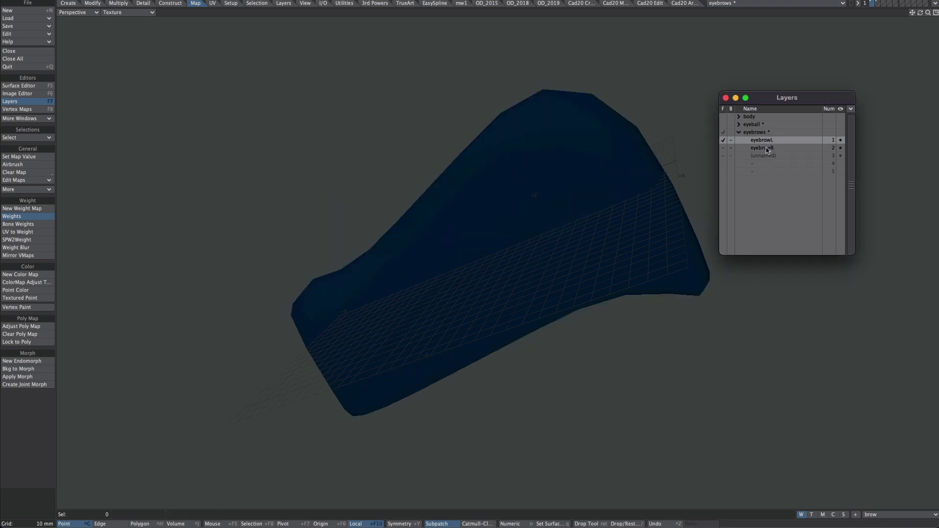
click(767, 150)
click(718, 117)
ctrl+alt+drag(602, 191, 732, 229)
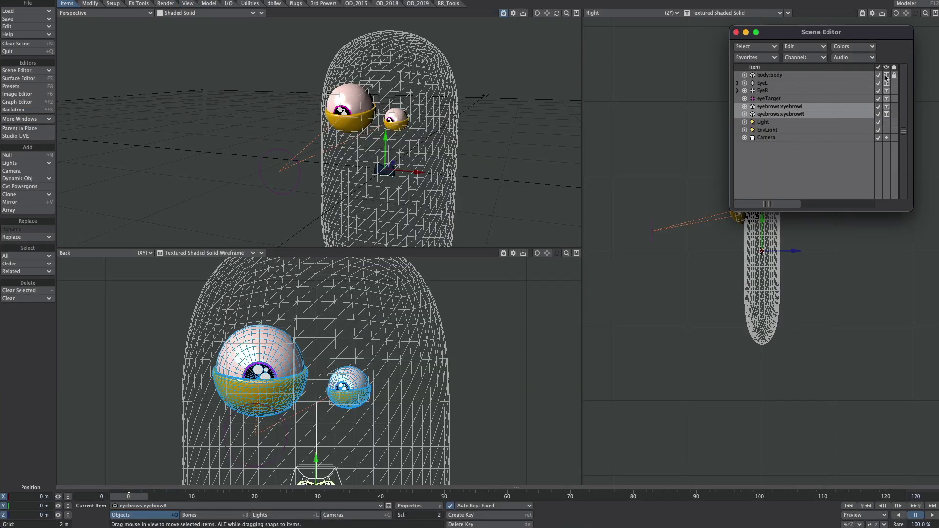
In Layout, display body:body as Textured Shaded Solid Wireframe and move both eyebrows above the eyes to about Y 1.8 m, Z -1.35 m
click(887, 77)
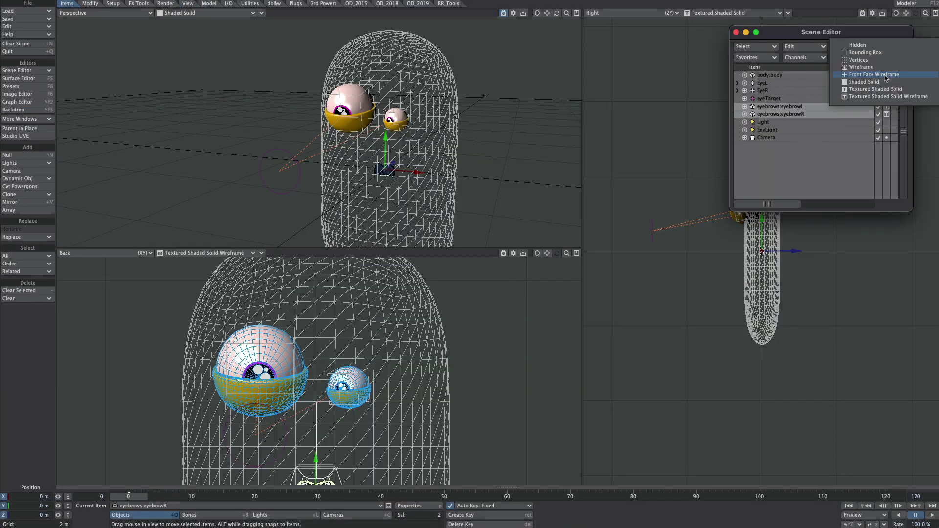
click(910, 98)
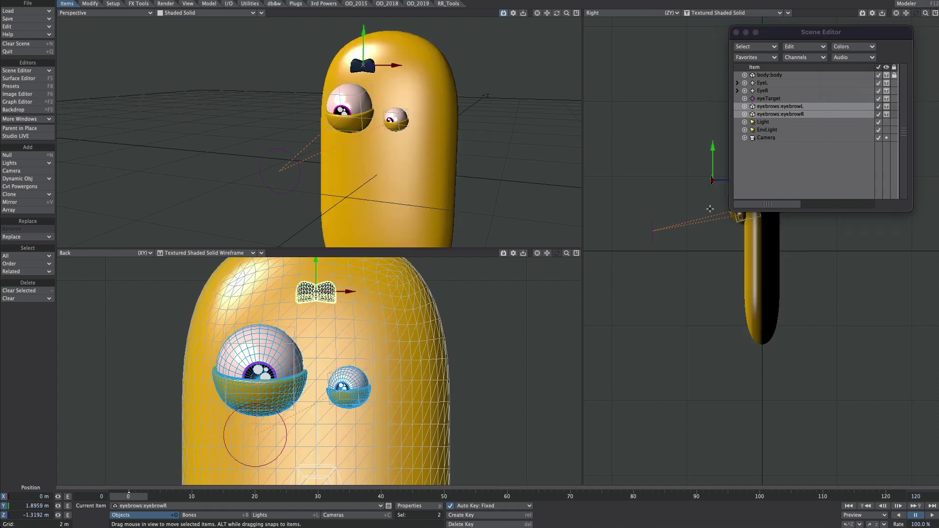
drag(750, 246, 711, 184)
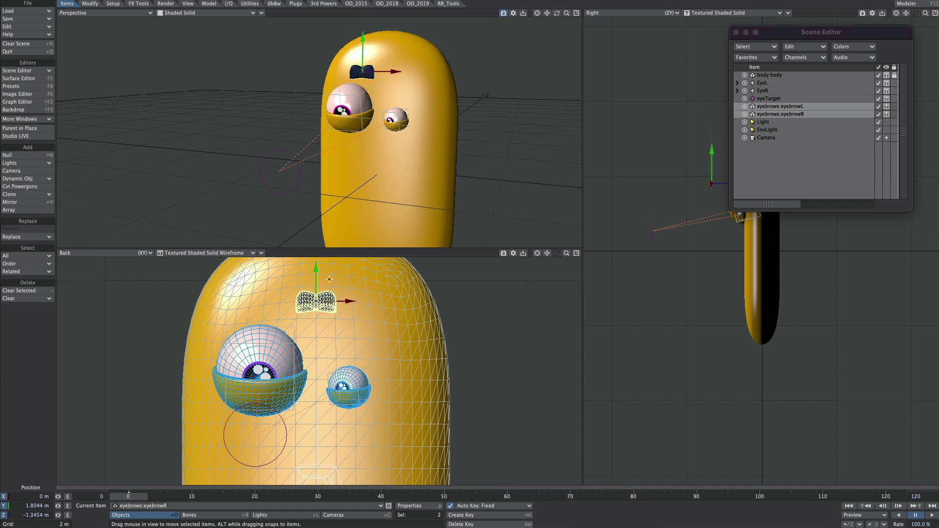
Move eyebrowL above the larger eye at about X -64 cm, and eyebrowR above the smaller eye at about X 31 cm
click(793, 106)
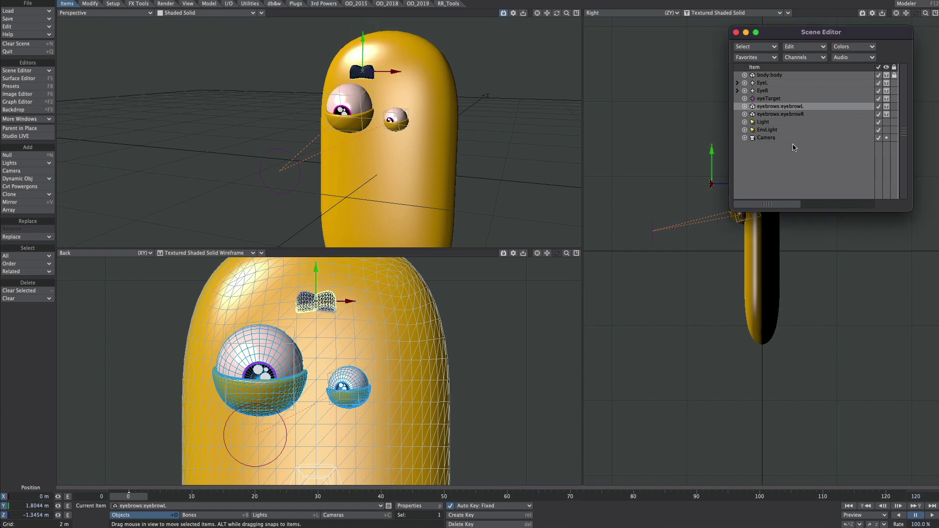
drag(353, 287, 283, 288)
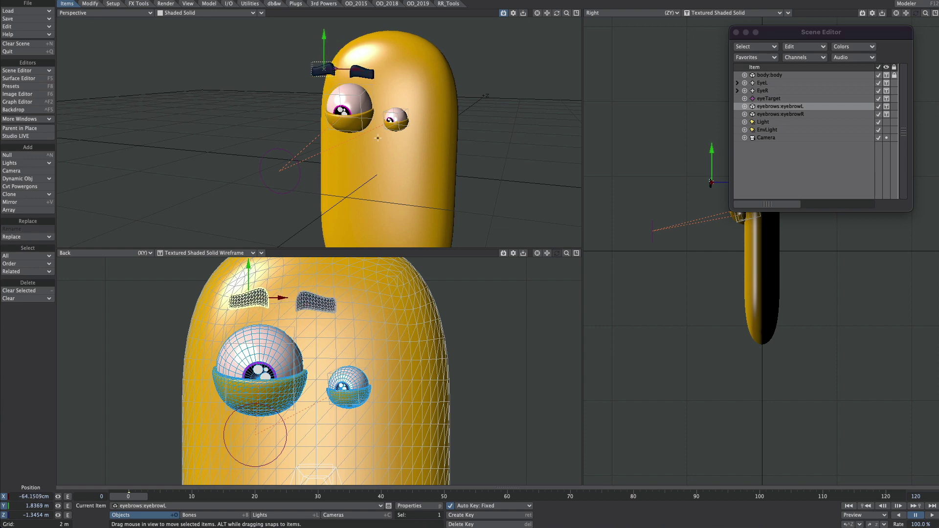
key(Down)
drag(345, 274, 386, 312)
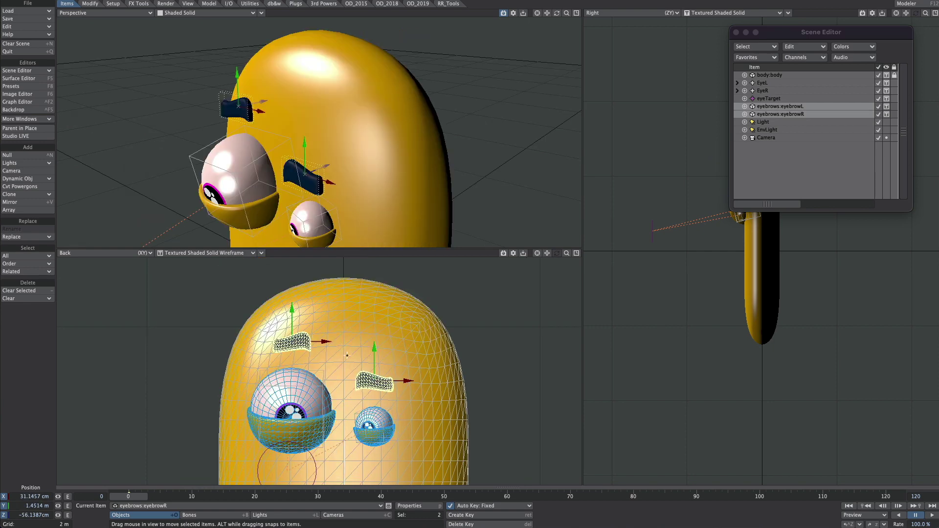
Swap the eyebrows, placing eyebrowL above the smaller eye at about X 26 cm, Y 1.46 m and eyebrowR above the larger eye
scroll(292, 370, up, 1)
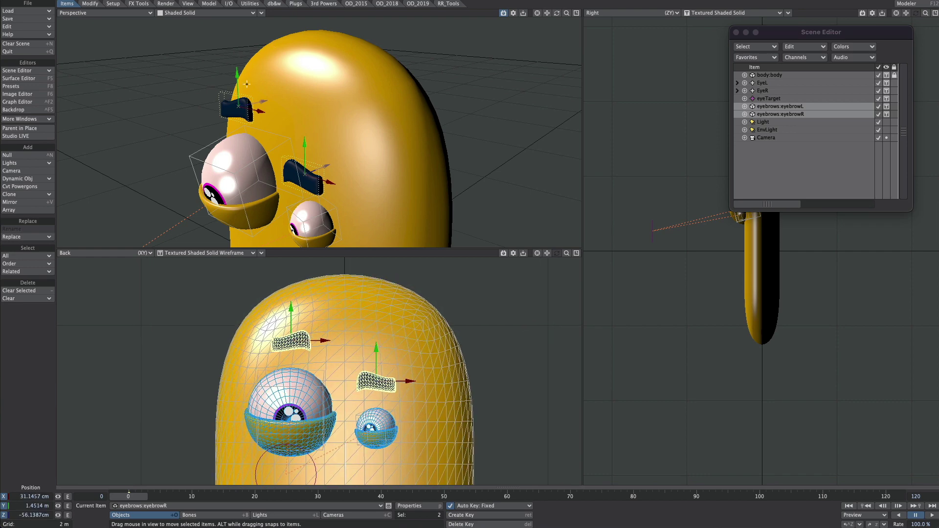
scroll(392, 347, up, 3)
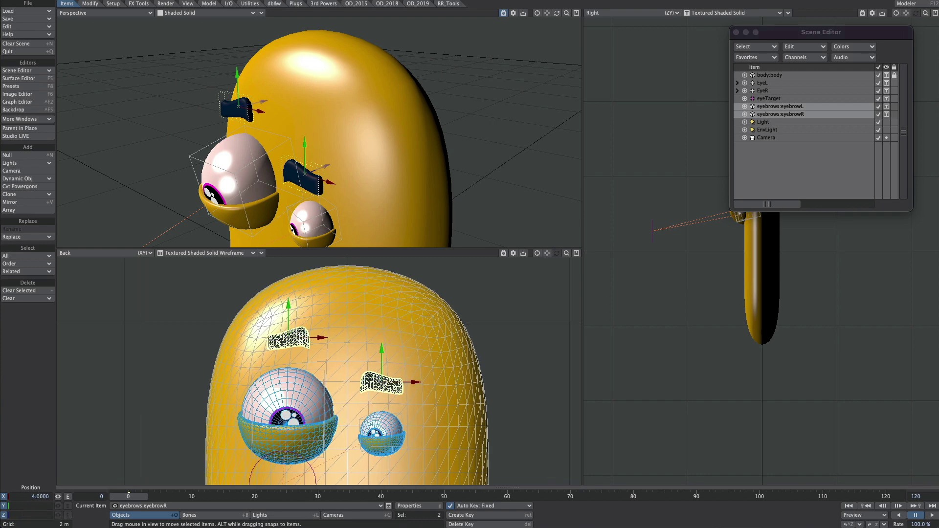
alt+drag(392, 348, 420, 337)
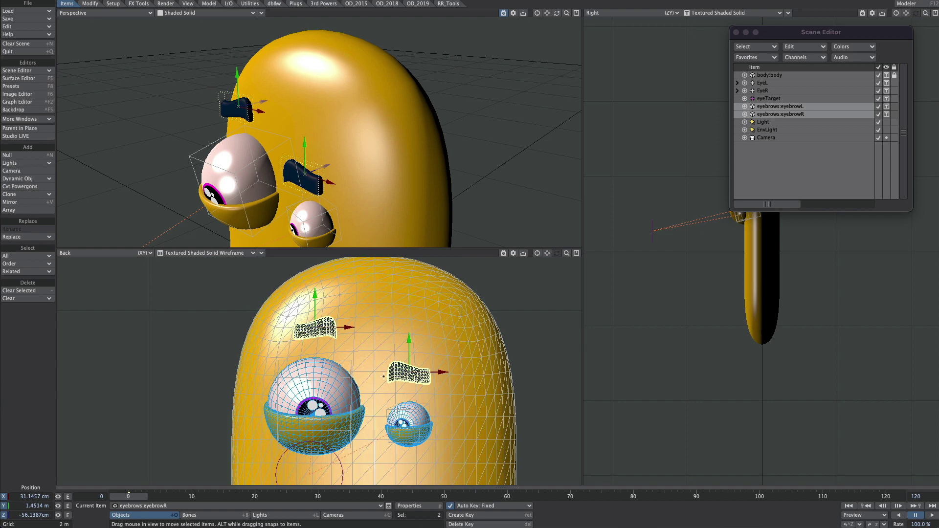
click(778, 107)
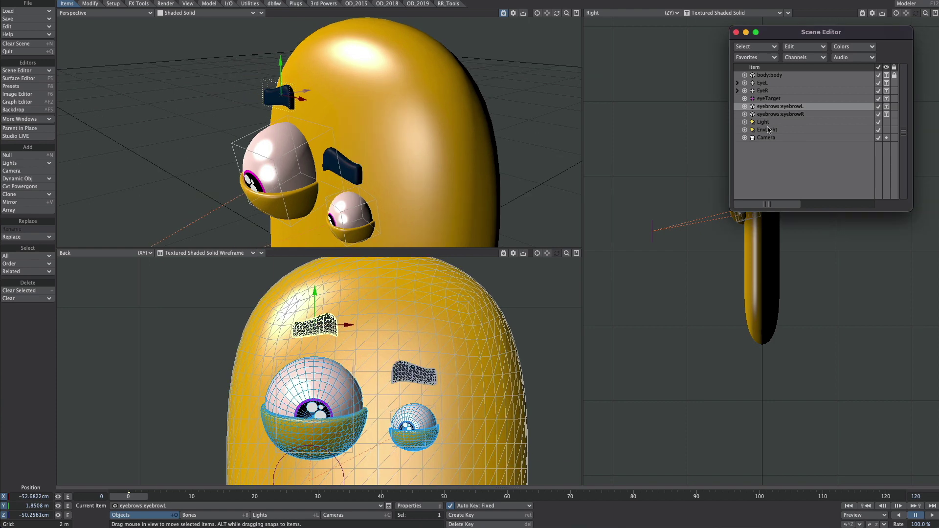
click(793, 114)
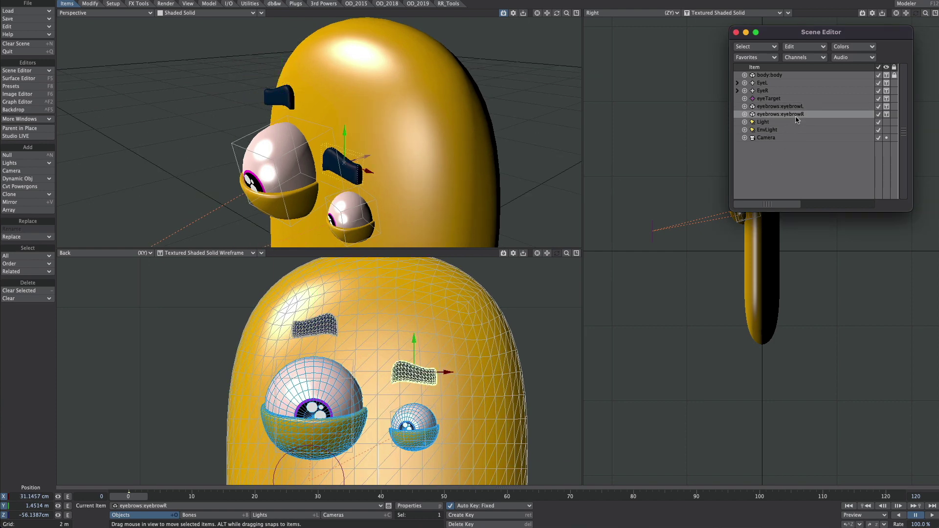
click(798, 107)
drag(342, 312, 432, 352)
click(784, 114)
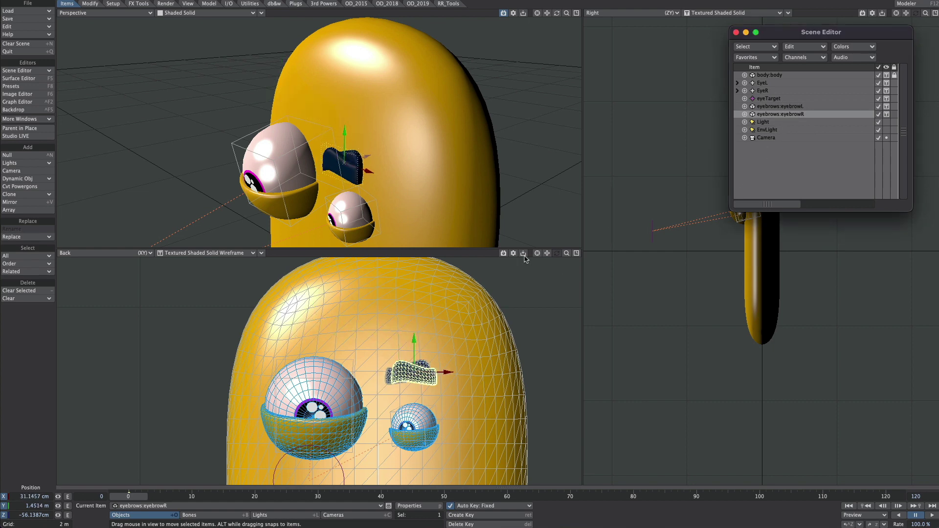
click(789, 106)
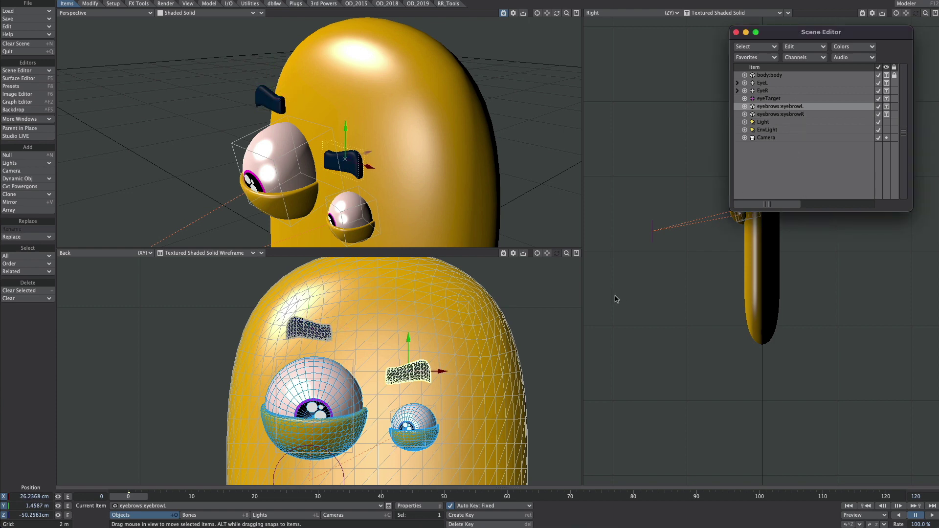
Open the object properties of eyebrowL and select every modifier in its list except Subdivision
key(p)
click(750, 206)
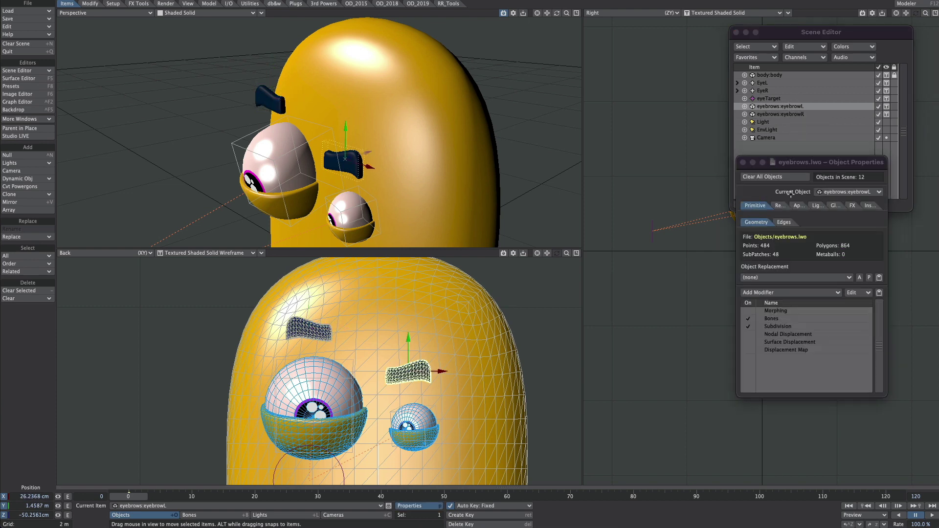
drag(793, 167, 719, 220)
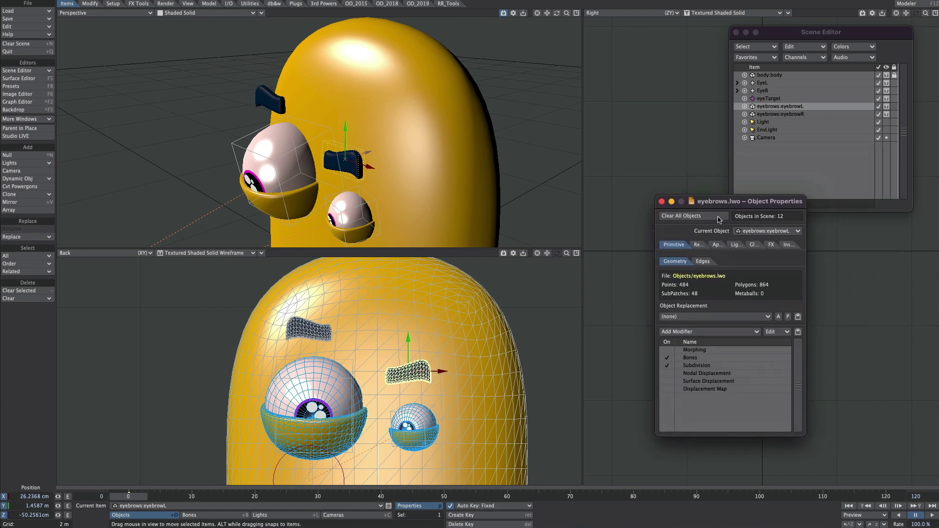
click(699, 349)
shift+click(700, 388)
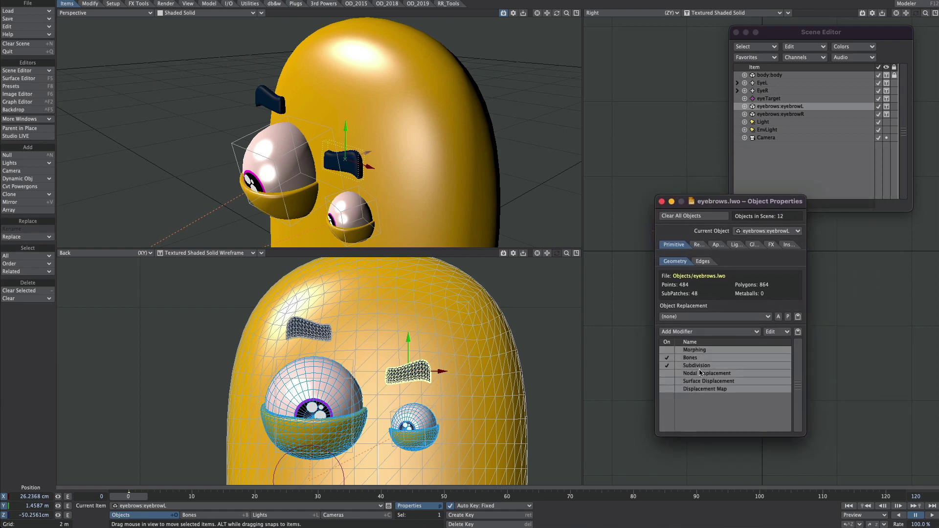
ctrl+click(696, 367)
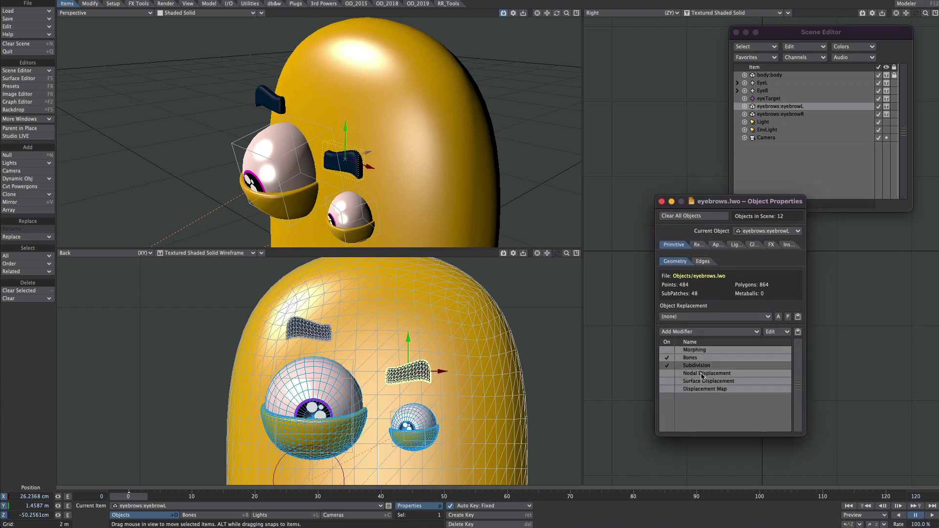
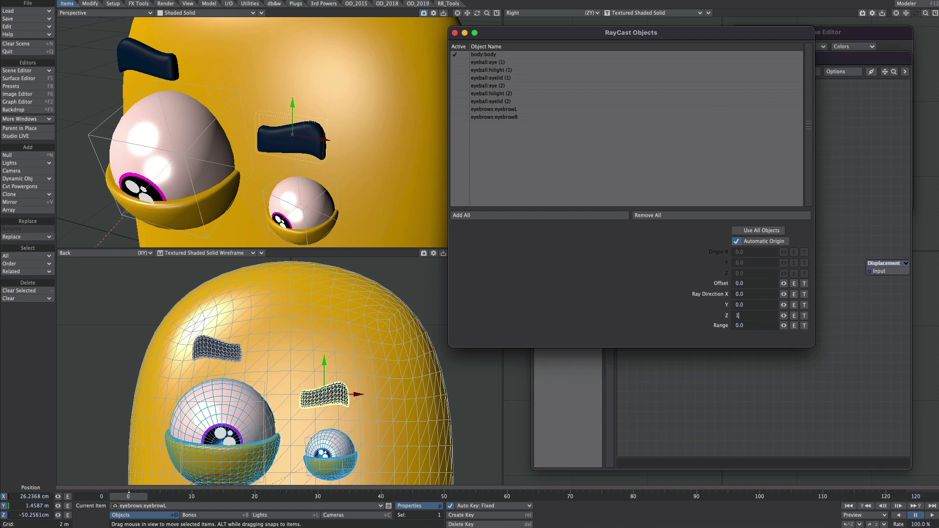
Finish the Ray Cast Geometry settings with body:body active and Ray Direction Z 1, and connect Clipped Ray to the Displacement input
click(455, 33)
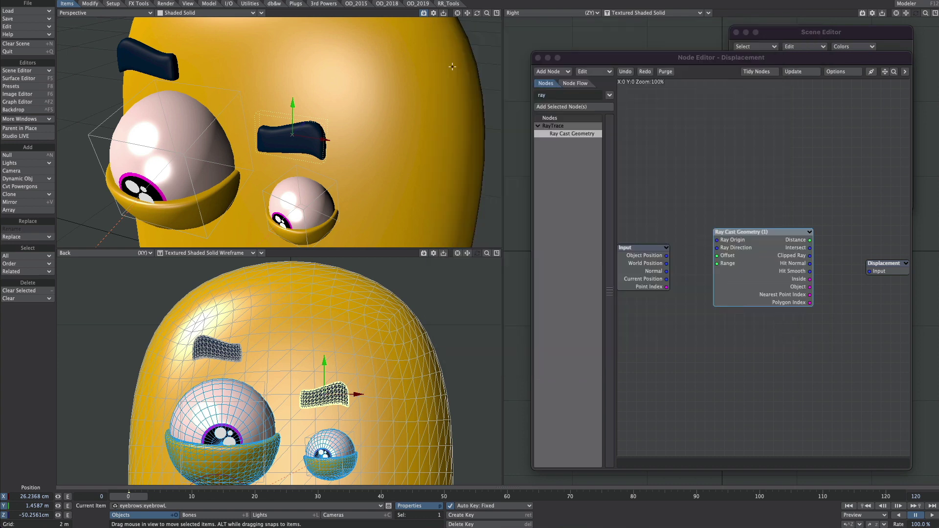
click(642, 394)
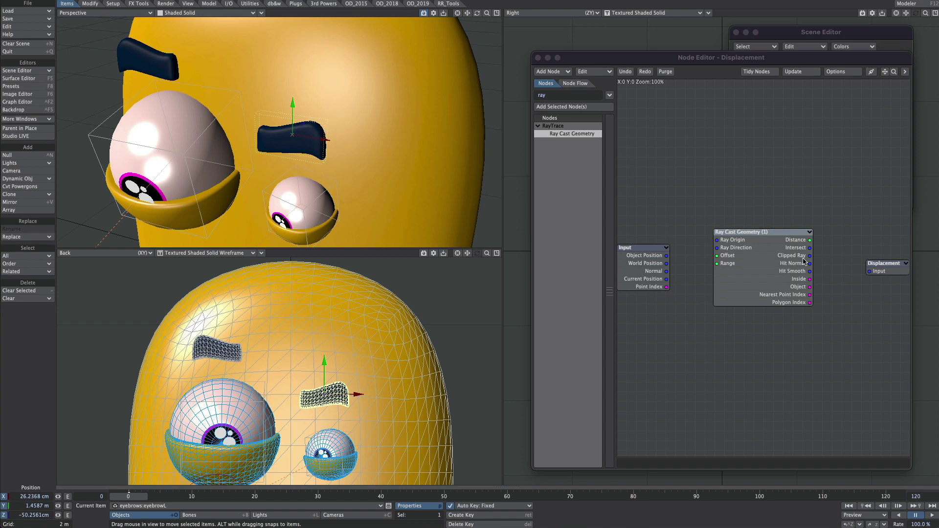
drag(810, 256, 876, 272)
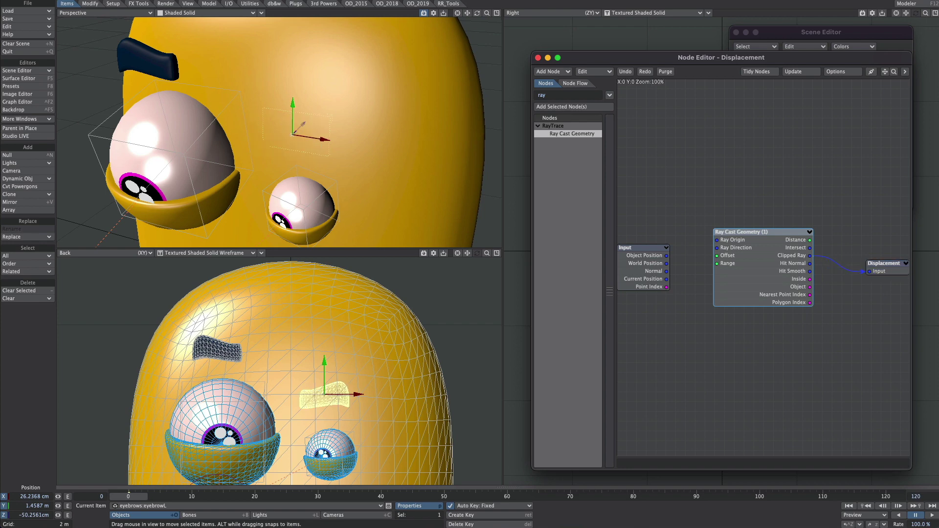
Display the perspective view as Front Face Wireframe and move eyebrowL to about X 33 cm, Y 1.47 m
click(214, 13)
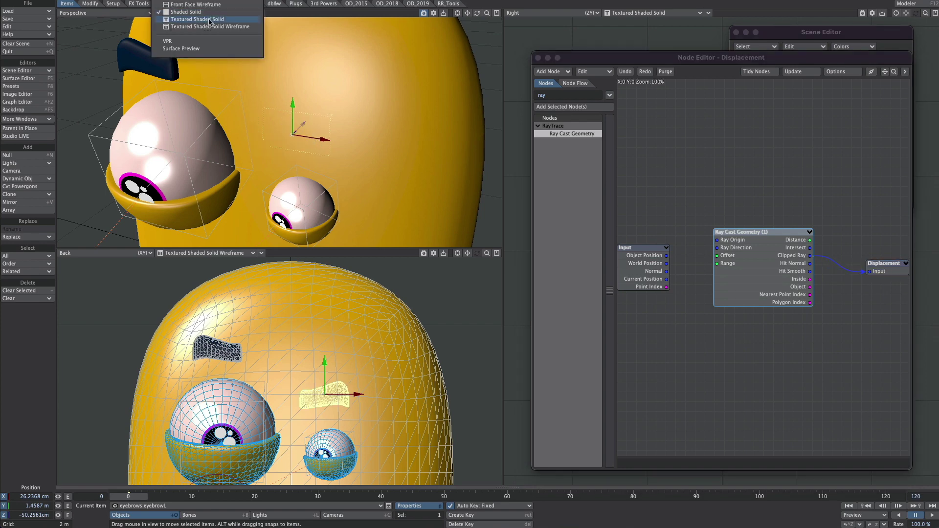
click(215, 6)
scroll(315, 138, up, 5)
alt+drag(314, 139, 384, 51)
key(ctrl+z)
key(ctrl+z)
scroll(321, 138, down, 5)
alt+drag(320, 138, 302, 254)
drag(362, 326, 412, 364)
drag(381, 406, 354, 412)
Add a constant Scalar node, connect it to the Ray Cast Geometry Offset, and set its value to -0.1
click(693, 157)
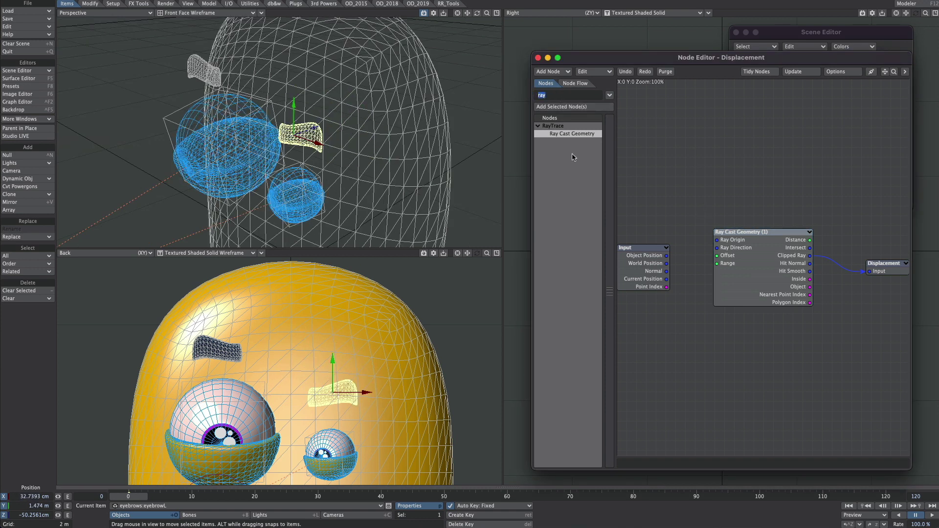
text(scal)
drag(556, 133, 726, 258)
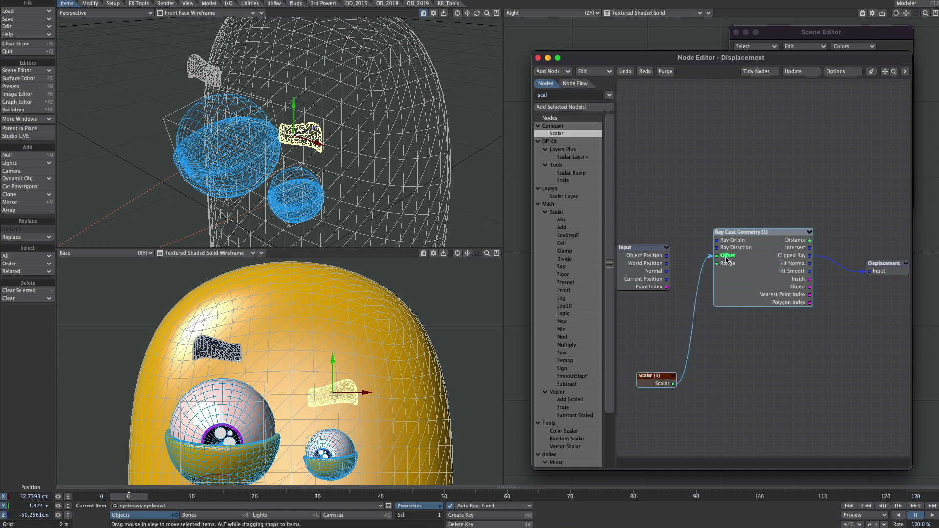
double_click(655, 381)
drag(735, 408, 722, 151)
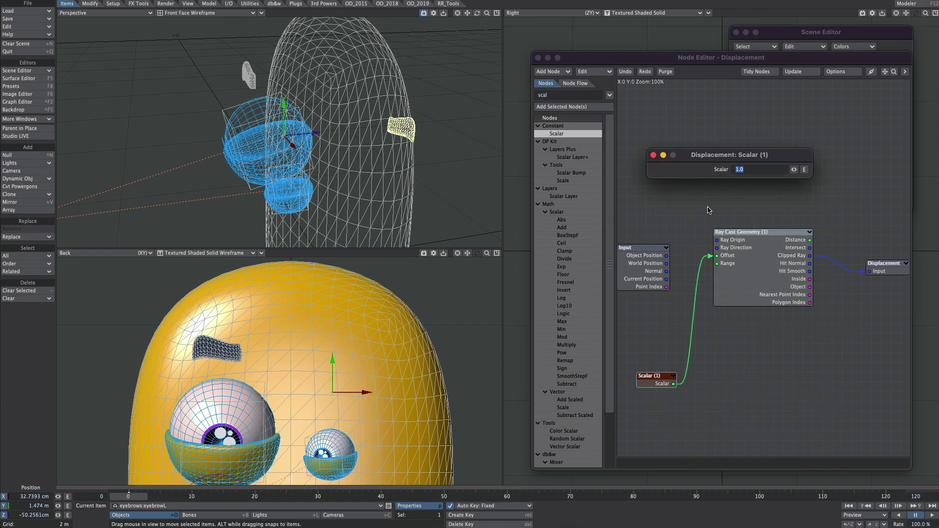
text(-0.1)
key(Return)
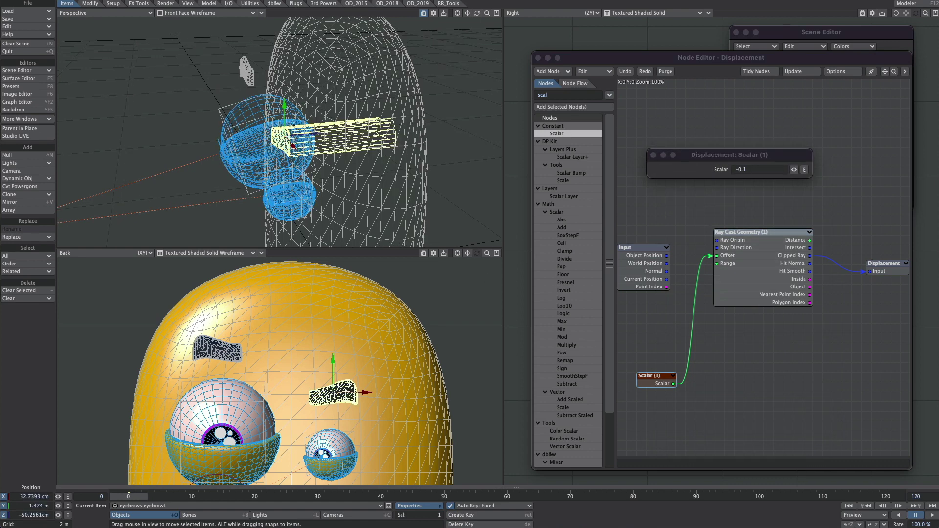
Move eyebrowL forward of the body to about Z -84 cm and set the Scalar node's value to -0.05
alt+drag(343, 147, 306, 174)
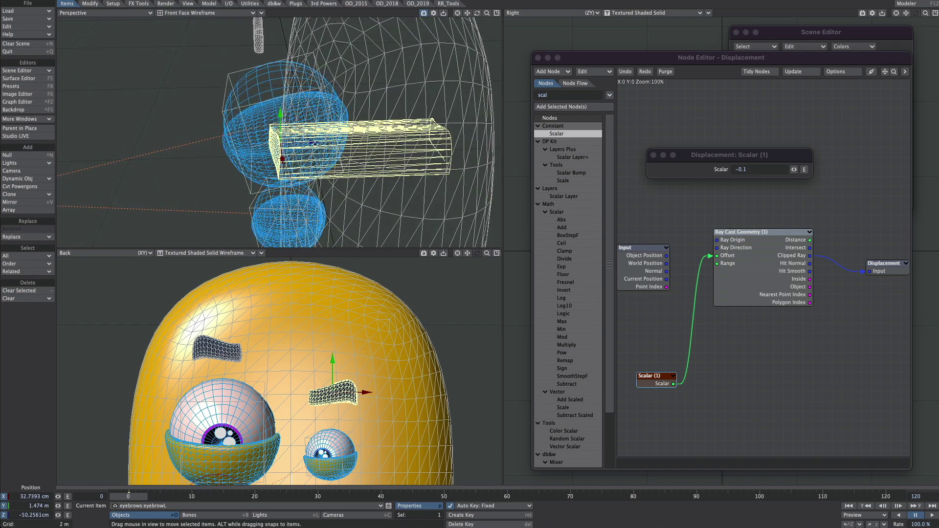
drag(314, 142, 214, 144)
mouse_move(328, 145)
alt+mouse_down()
mouse_move(350, 140)
mouse_move(305, 137)
mouse_move(339, 135)
alt+mouse_up()
double_click(743, 169)
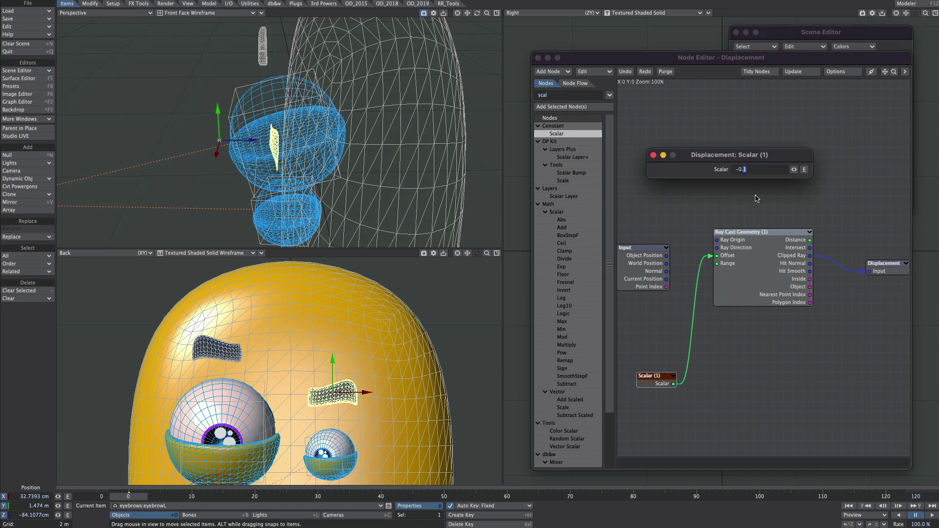
key(Return)
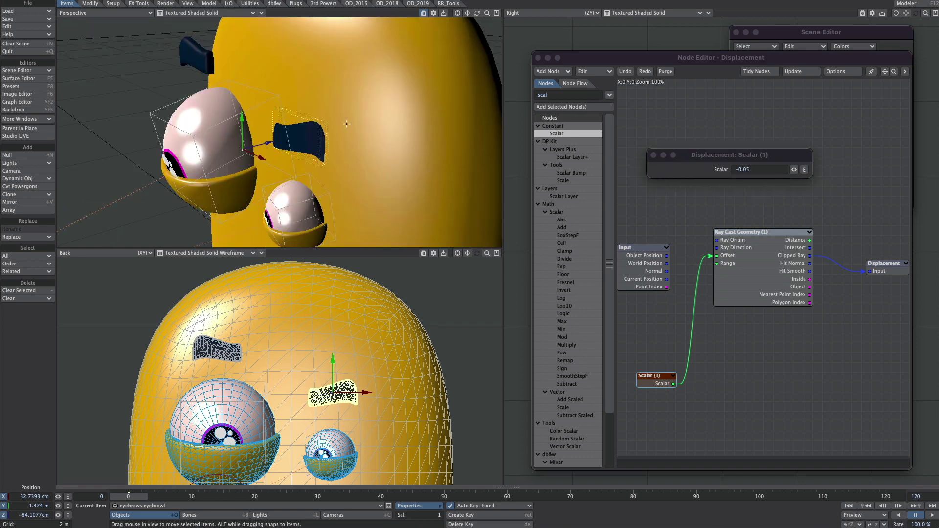
Move eyebrowL to about X 32 cm, Y 1.45 m and check its fit against the body from the side
mouse_move(343, 142)
alt+mouse_down()
mouse_move(318, 140)
mouse_move(354, 164)
alt+mouse_up()
mouse_move(369, 376)
mouse_down()
mouse_move(363, 358)
mouse_move(376, 384)
mouse_move(367, 379)
mouse_up()
scroll(377, 111, up, 2)
alt+drag(377, 111, 387, 135)
Add a Weight Map node to the displacement network and set its weight map to brow
drag(553, 93, 529, 99)
text(weig)
double_click(563, 134)
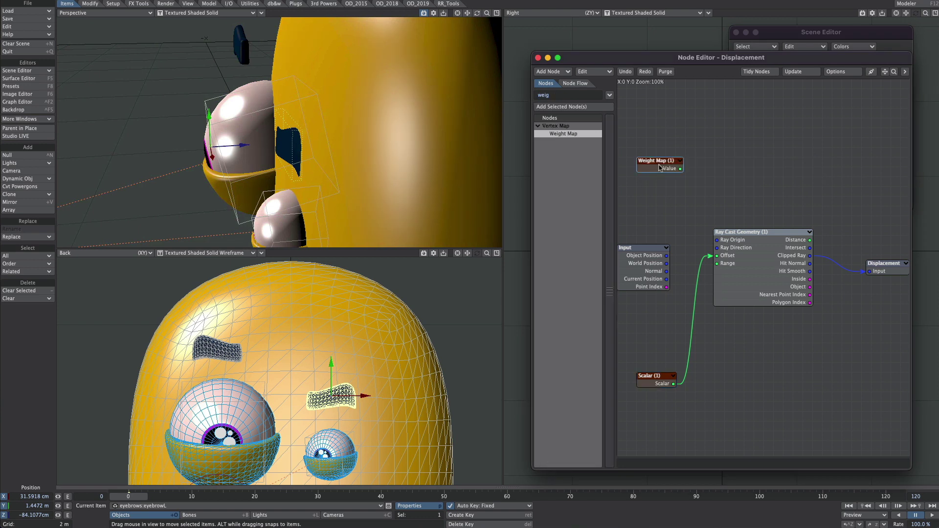
double_click(661, 169)
click(741, 171)
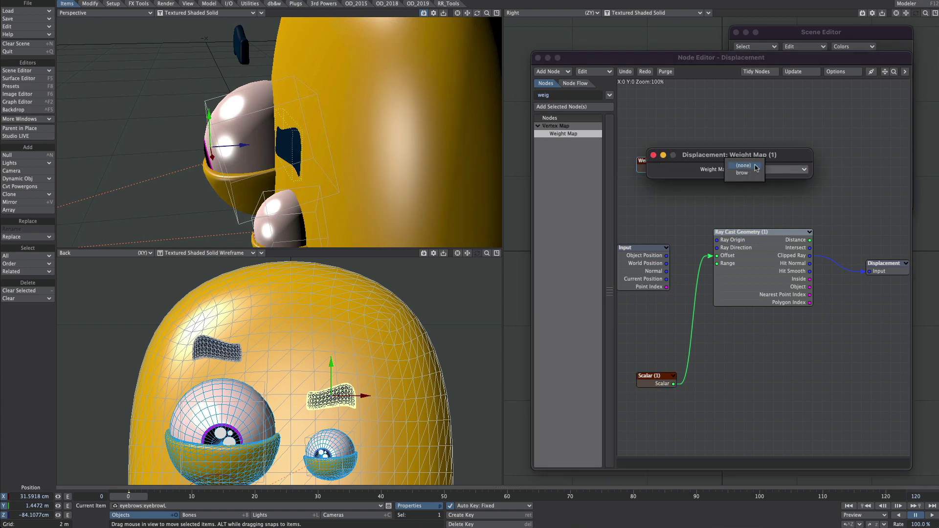
click(755, 174)
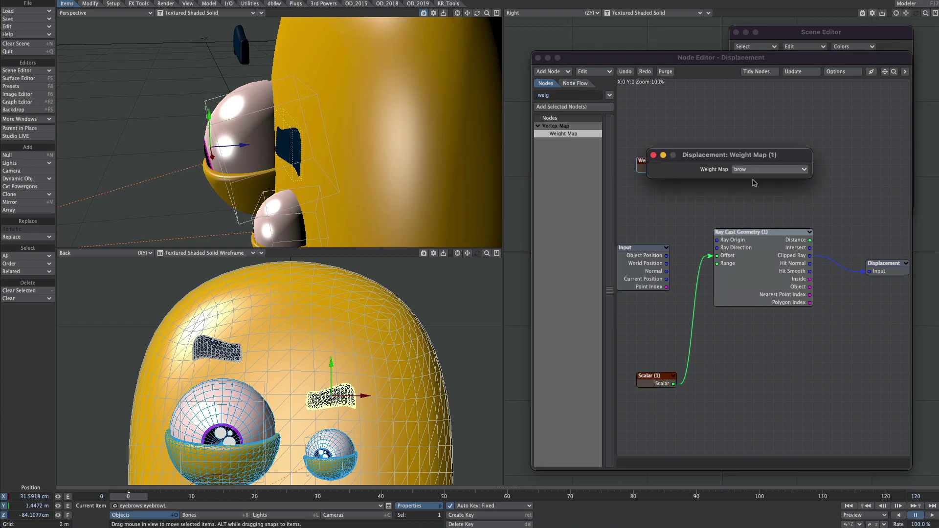
click(654, 155)
Add a scalar Multiply node between the Weight Map value and the ray cast Offset, with B set to -0.1
text(multi)
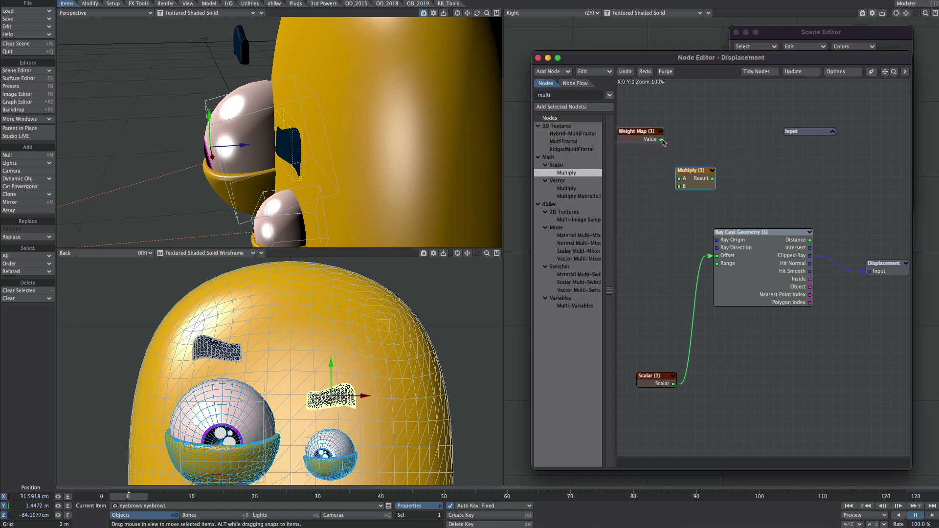
drag(662, 140, 720, 256)
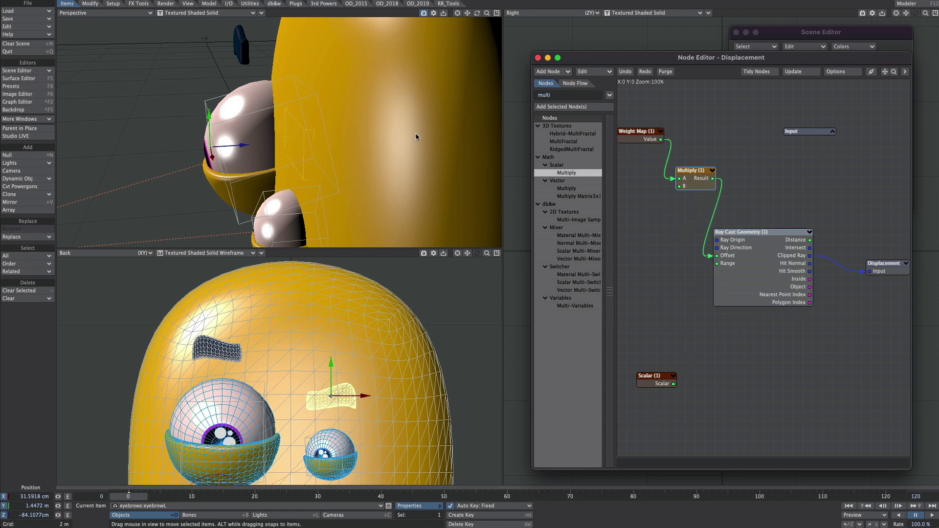
double_click(690, 182)
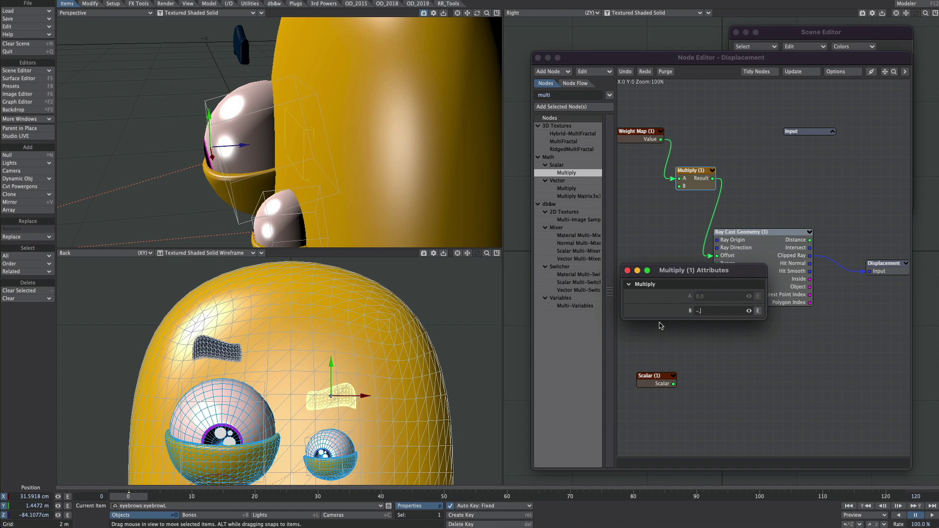
text(-.1)
key(Return)
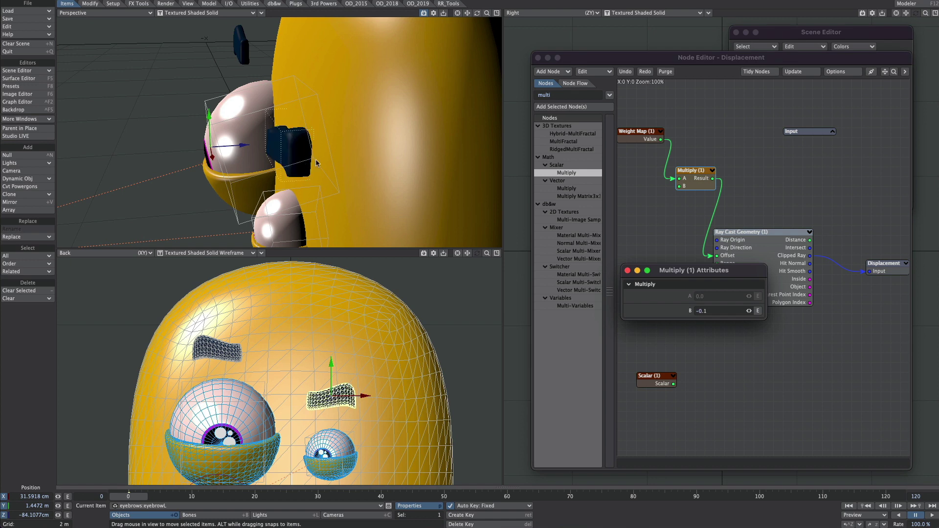
Fine-tune the Multiply node's B value while checking the brow's thickness from the side, and close its attributes
alt+drag(316, 141, 267, 132)
alt+drag(181, 137, 303, 179)
drag(752, 313, 729, 313)
click(628, 270)
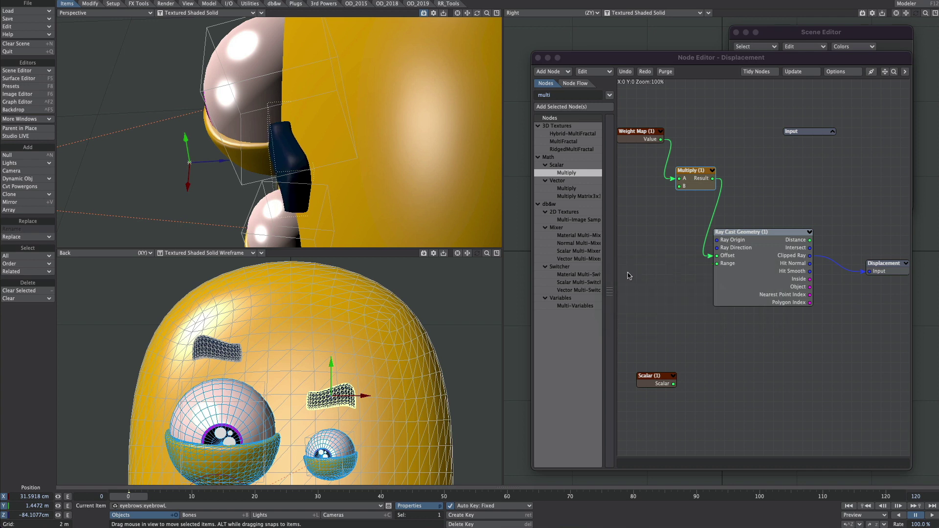
Add a scalar Add node that sums the Multiply result and the Scalar, and feed its result into the ray cast Offset
text(add)
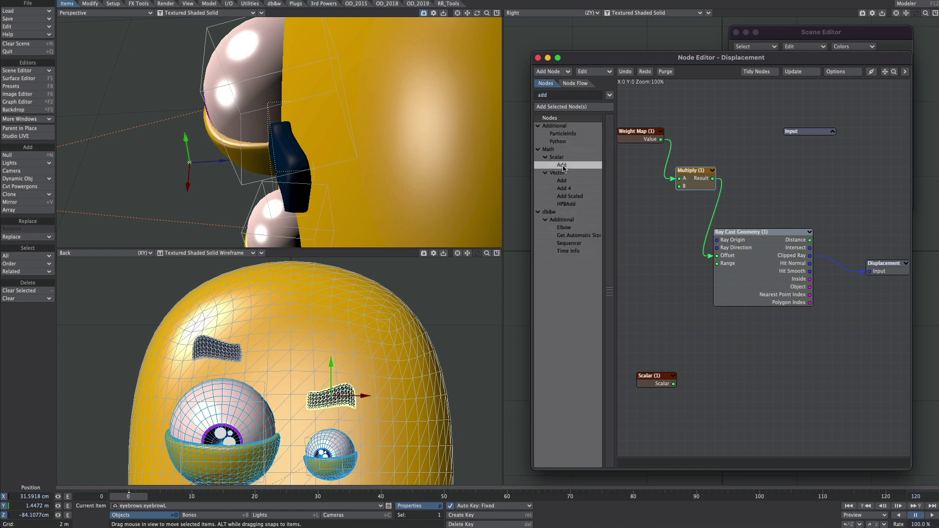
key(Return)
drag(674, 384, 669, 313)
drag(713, 178, 725, 259)
Move eyebrowL across the forehead to test how it follows the body's surface
alt+drag(387, 169, 467, 246)
drag(366, 355, 464, 358)
alt+drag(379, 191, 406, 207)
ctrl+alt+drag(429, 161, 106, 137)
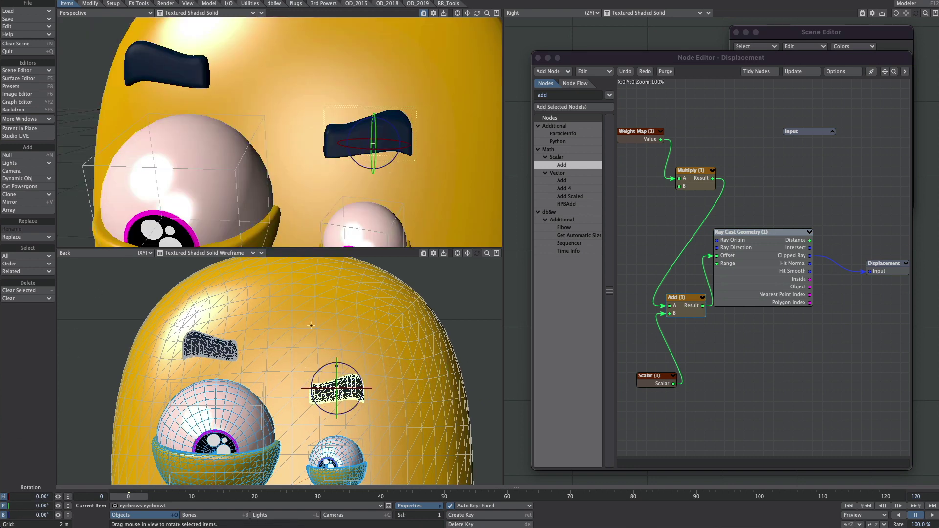
Disable eyebrowL's heading and pitch rotation channels, and test banking and moving the brow on the body
click(5, 496)
click(5, 506)
drag(337, 366, 387, 339)
key(t)
alt+drag(413, 234, 401, 216)
key(y)
drag(387, 314, 426, 337)
key(t)
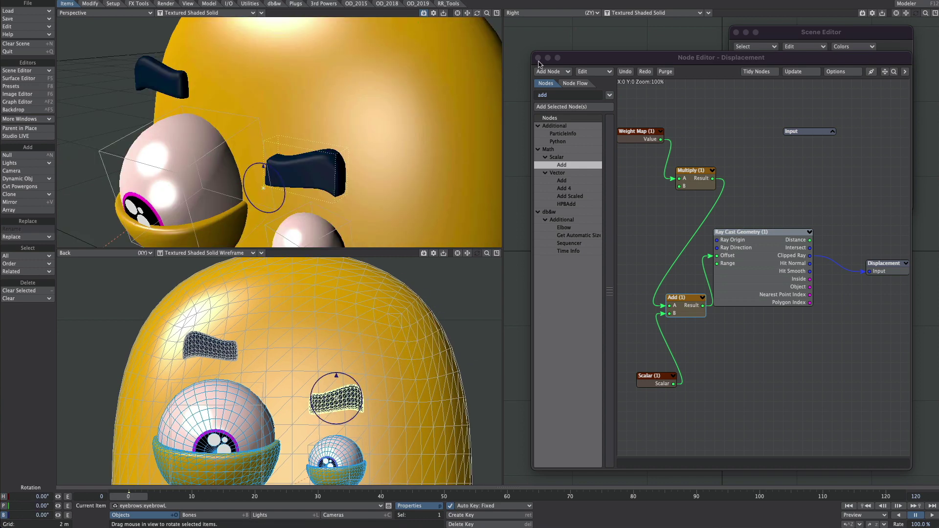
click(538, 58)
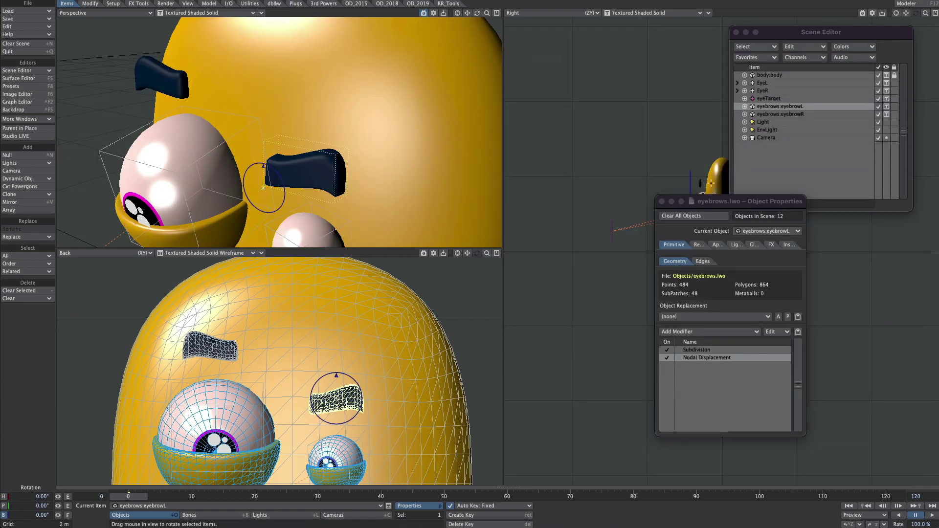
Copy the Nodal Displacement modifier from eyebrowL, enable it on eyebrowR and paste the copied node setup into it
right_click(689, 358)
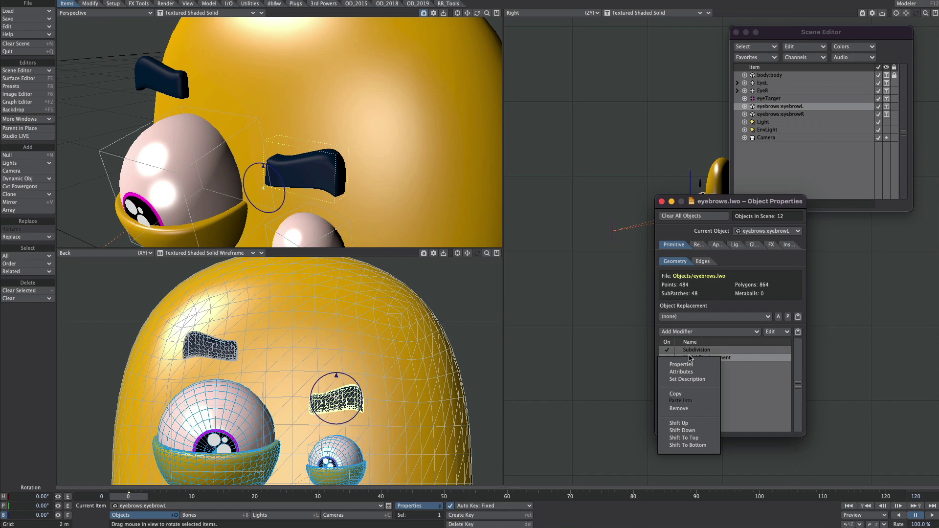
click(684, 394)
click(787, 115)
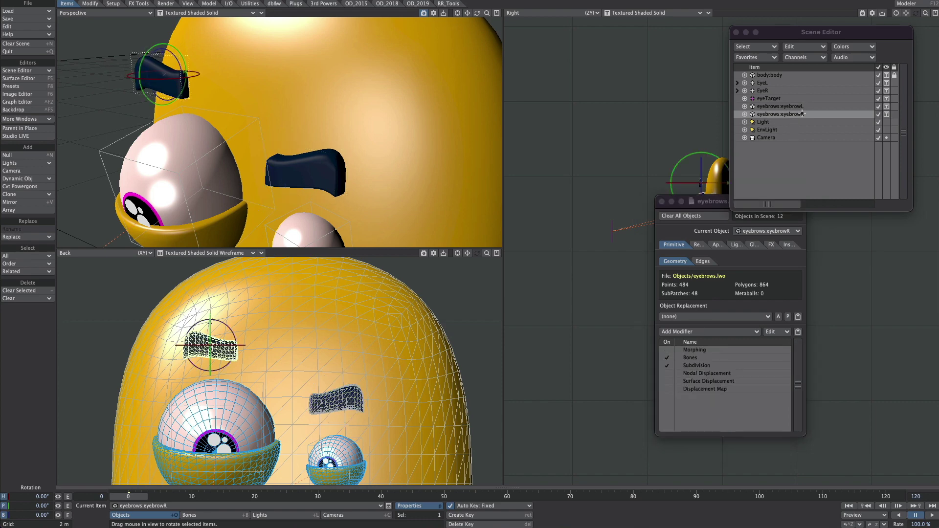
click(704, 374)
click(667, 374)
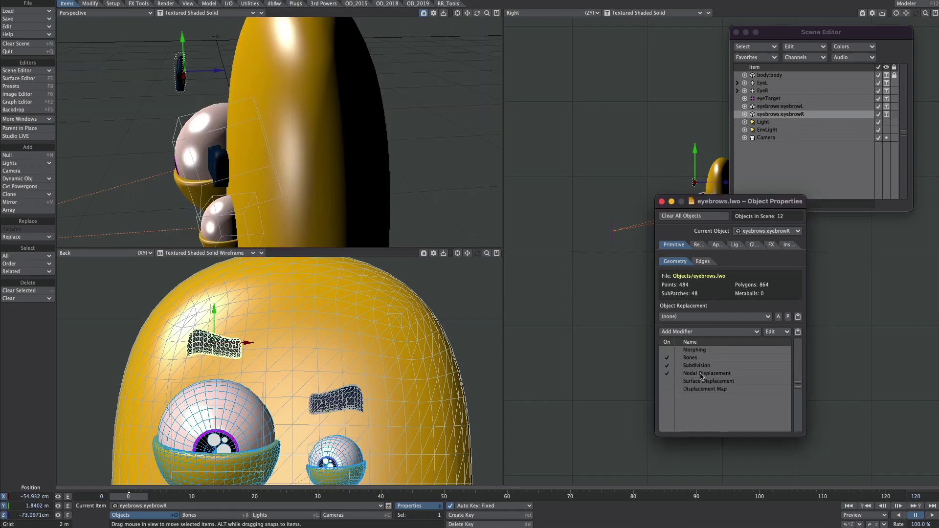
click(703, 375)
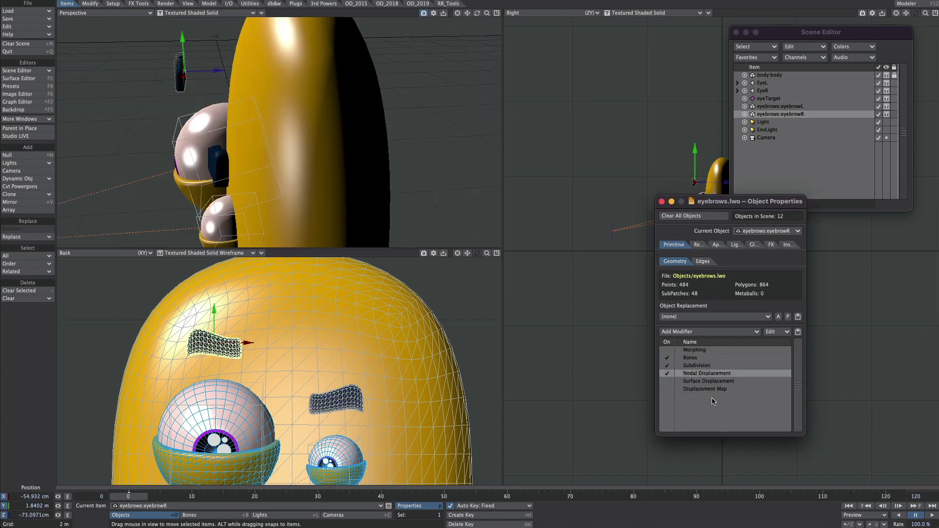
right_click(692, 375)
click(684, 417)
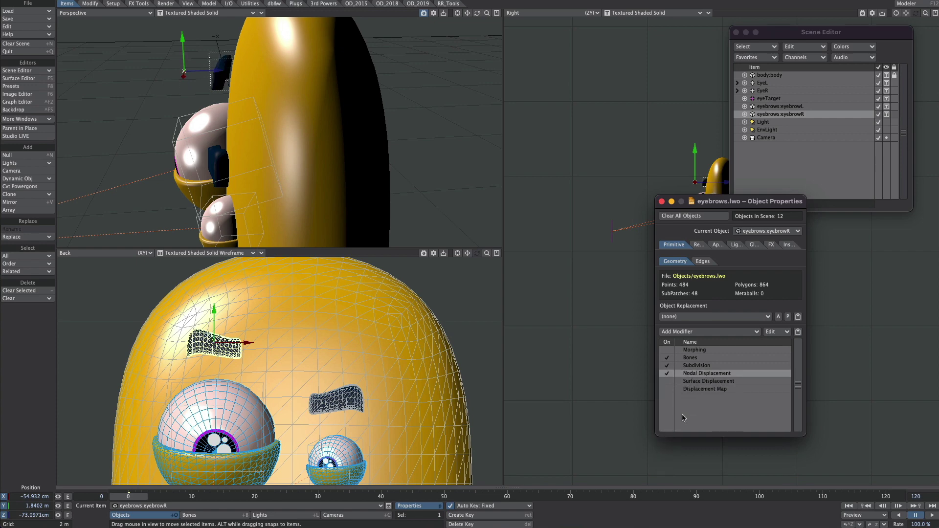
Move eyebrowR across the forehead to test how it follows the body's surface
alt+drag(287, 146, 629, 143)
scroll(289, 365, up, 3)
alt+drag(289, 365, 344, 452)
alt+drag(274, 161, 327, 365)
alt+drag(272, 134, 417, 147)
drag(244, 422, 218, 421)
scroll(361, 128, down, 3)
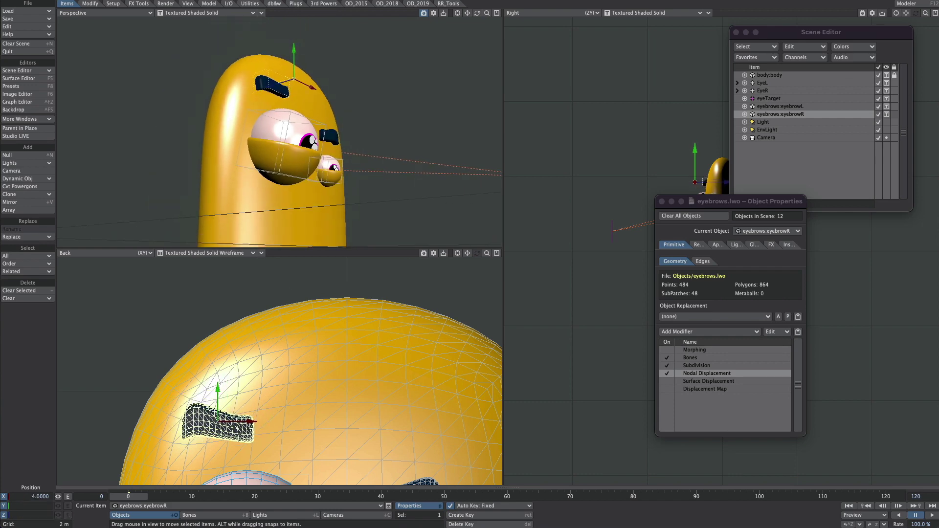
scroll(283, 334, down, 5)
drag(332, 345, 361, 344)
Bank eyebrowR so that it tilts on the body above the larger eye
key(y)
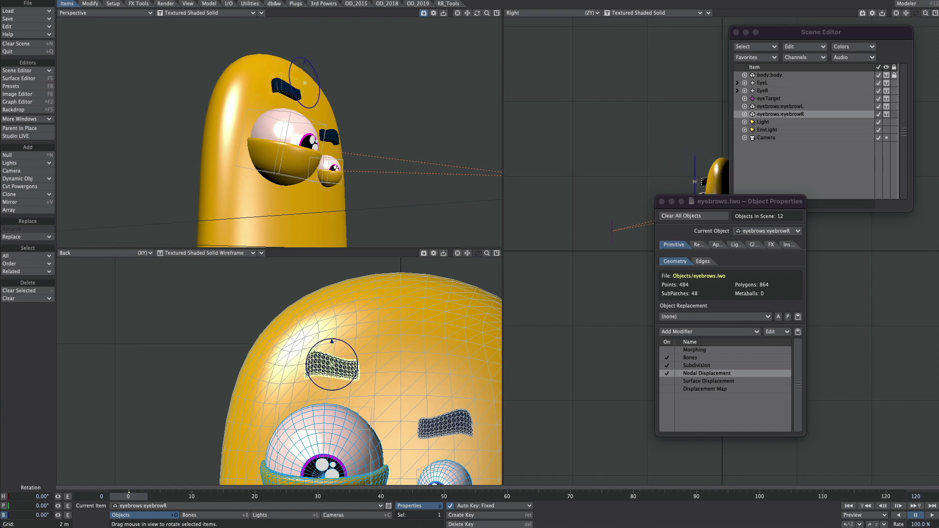
drag(332, 341, 353, 365)
drag(353, 364, 355, 364)
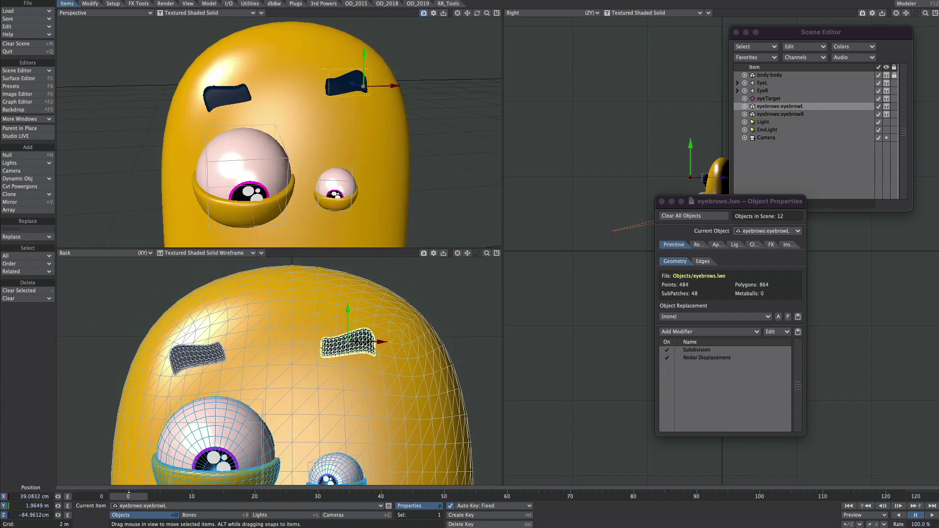
Bank eyebrowL to about -31° and raise the smaller eye toward it
key(y)
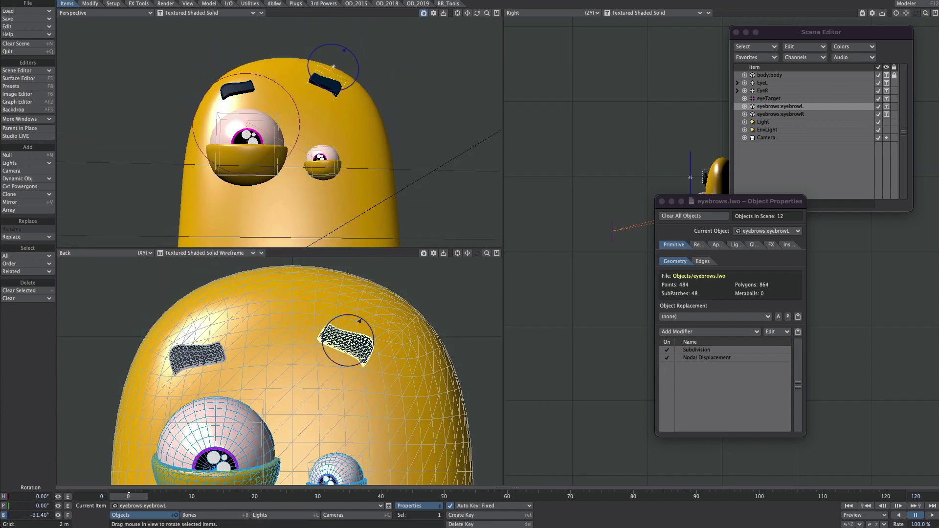
key(t)
drag(337, 471, 340, 386)
Reselect eyebrowL and move it to about X 46.3 cm and Y 1.95 m, above the smaller eye
click(262, 398)
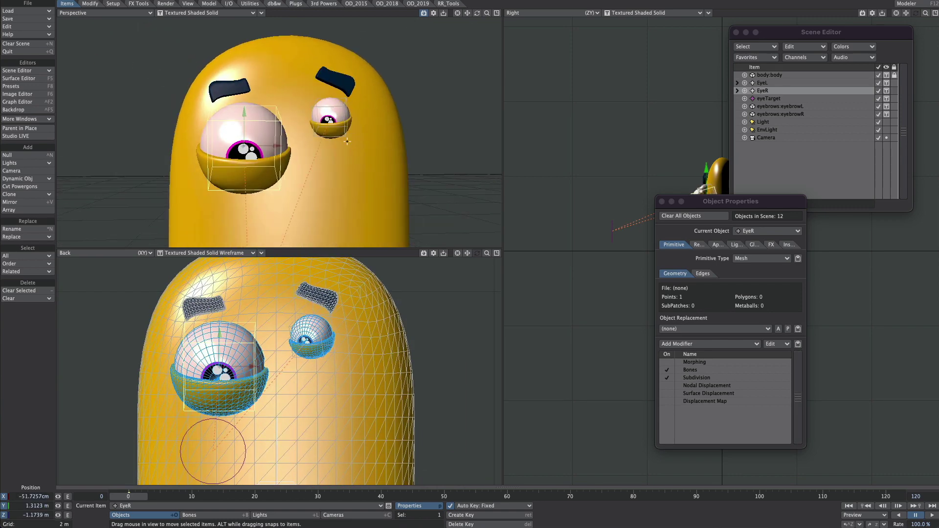
key(Down)
key(Down)
ctrl+alt+drag(332, 288, 367, 333)
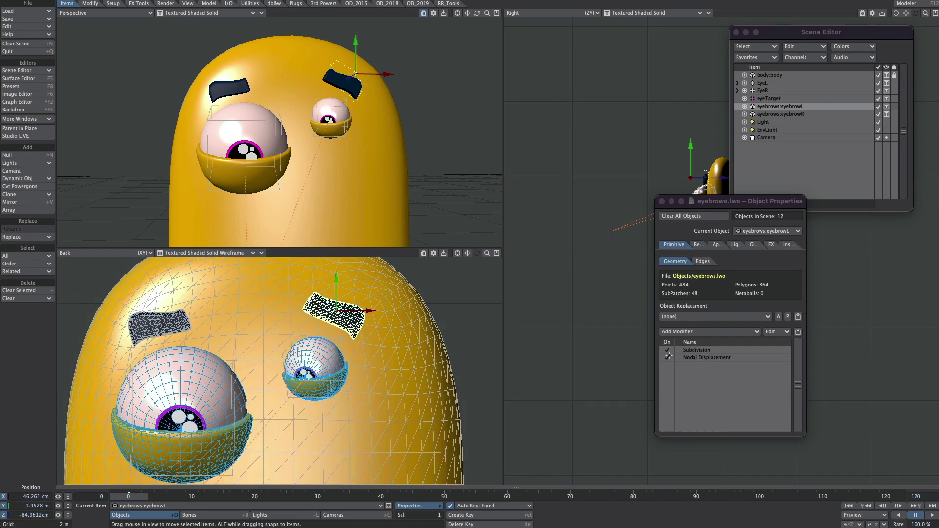
Switch eyebrowL's Subdivision modifier off and on to compare the base cage with the subdivided brow
click(667, 349)
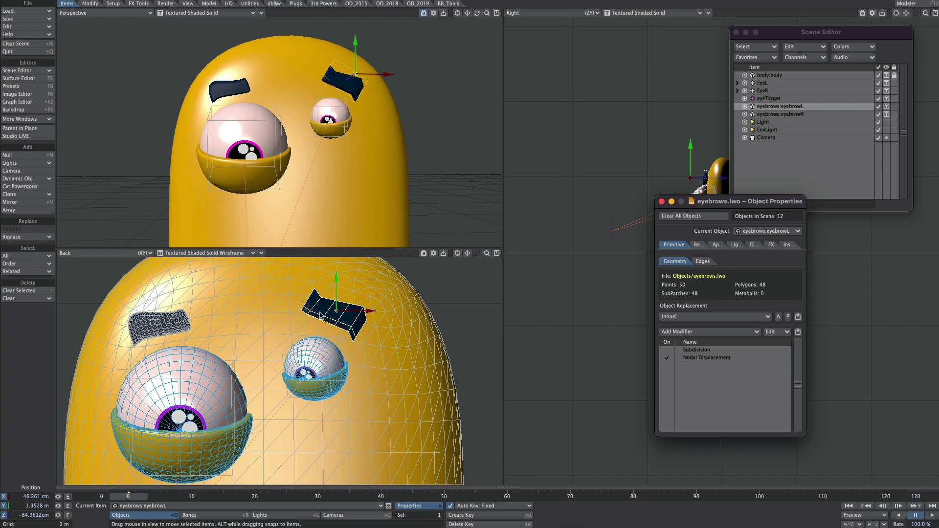
click(667, 349)
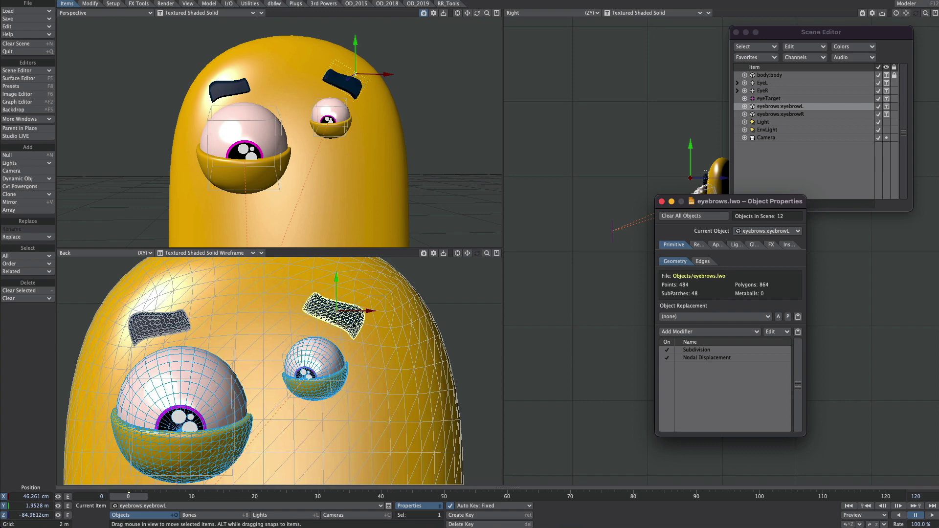
scroll(489, 338, up, 4)
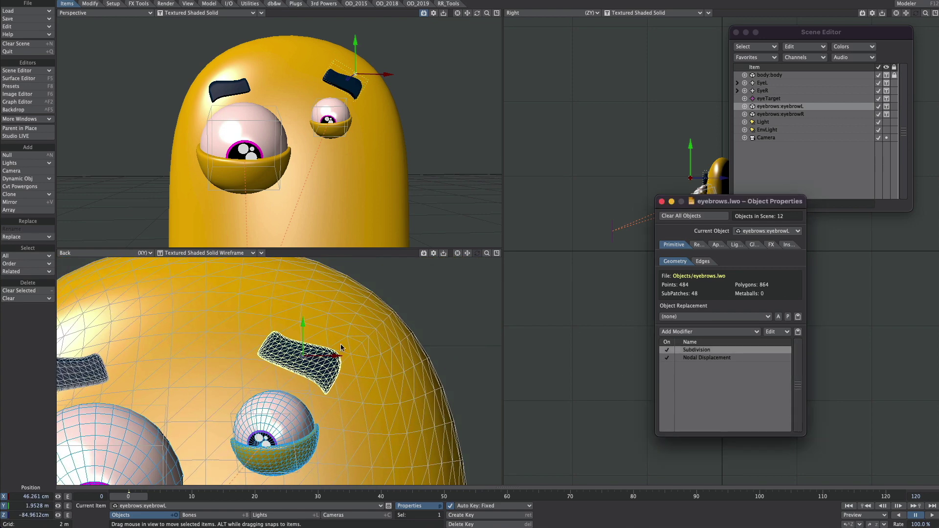
scroll(332, 339, up, 2)
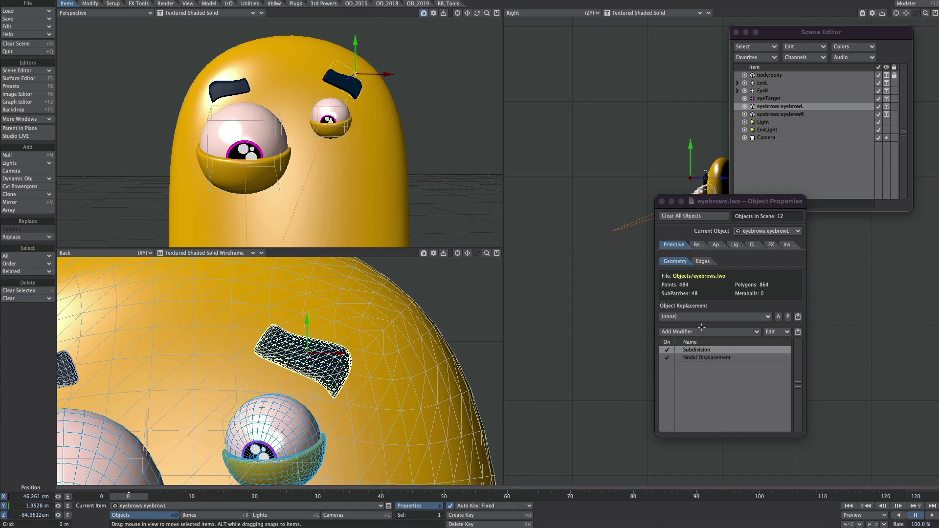
click(668, 349)
click(667, 349)
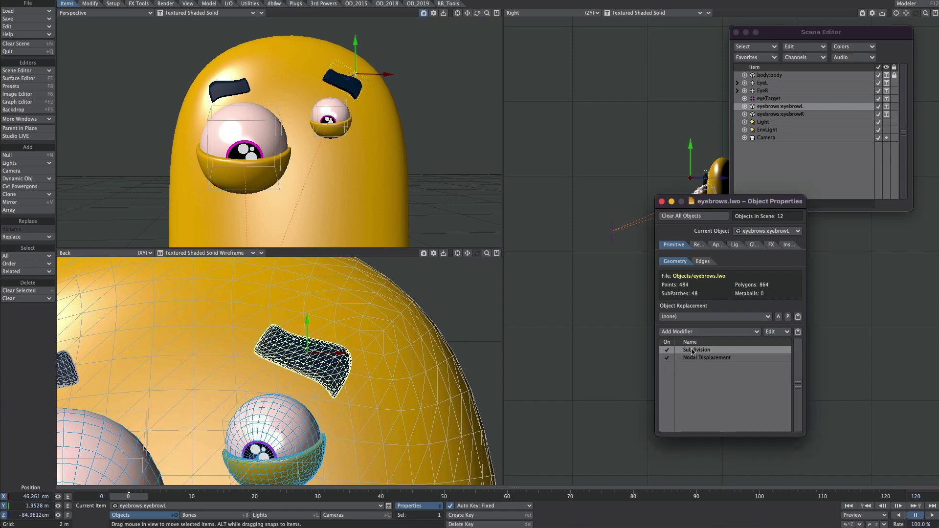
Try Subdivision after Nodal Displacement in eyebrowL's modifier stack, toggle it to compare, and restore the original order
drag(693, 368, 693, 368)
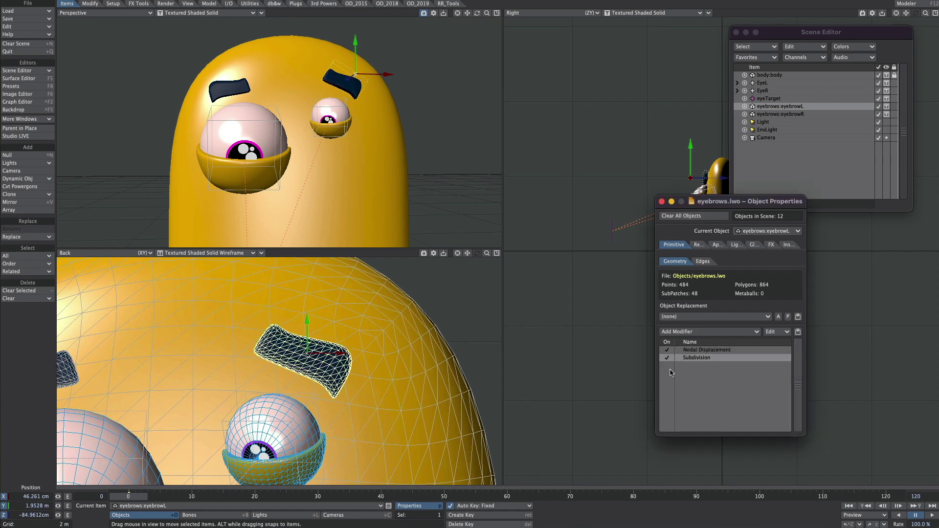
click(668, 357)
click(668, 358)
alt+drag(377, 105, 265, 143)
drag(693, 356, 690, 343)
Move eyebrowL back and forth across the forehead and bank it to about -22°
ctrl+alt+drag(328, 158, 279, 158)
drag(322, 288, 286, 297)
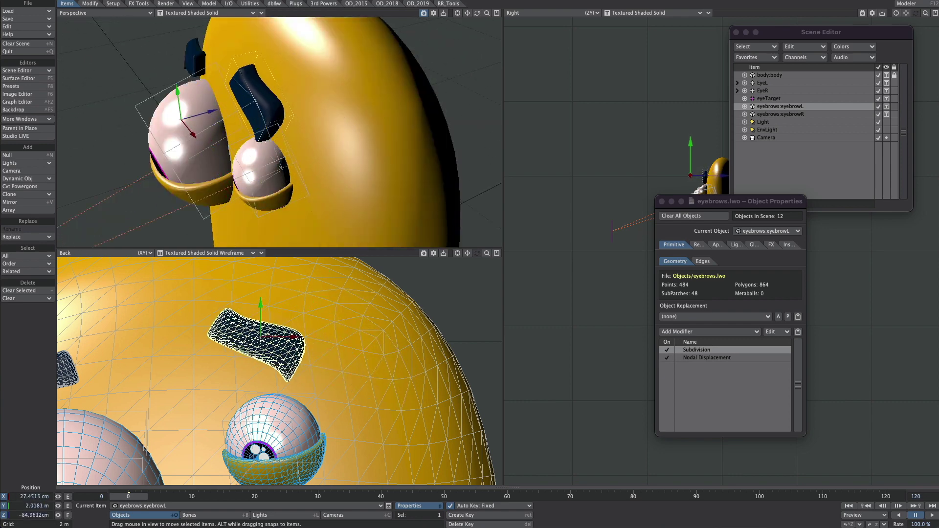
drag(257, 345, 323, 347)
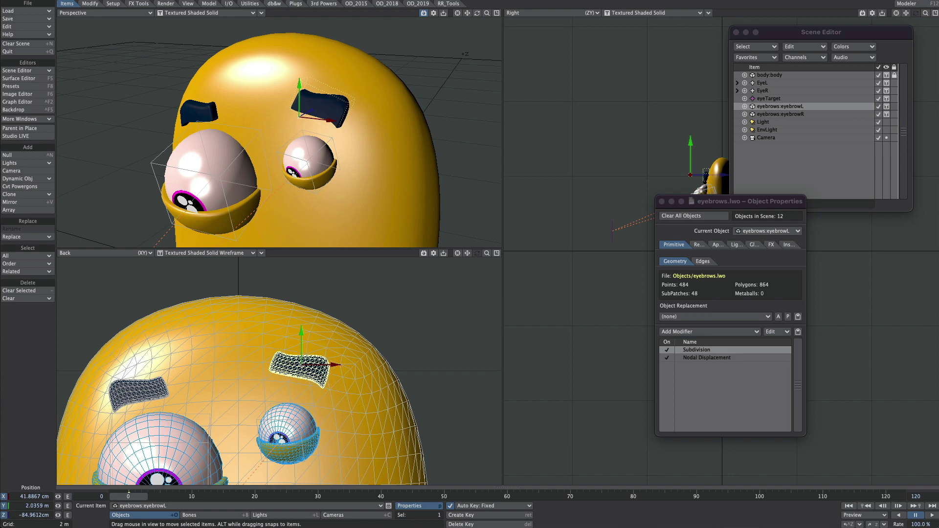
drag(300, 358, 324, 342)
key(y)
key(t)
key(y)
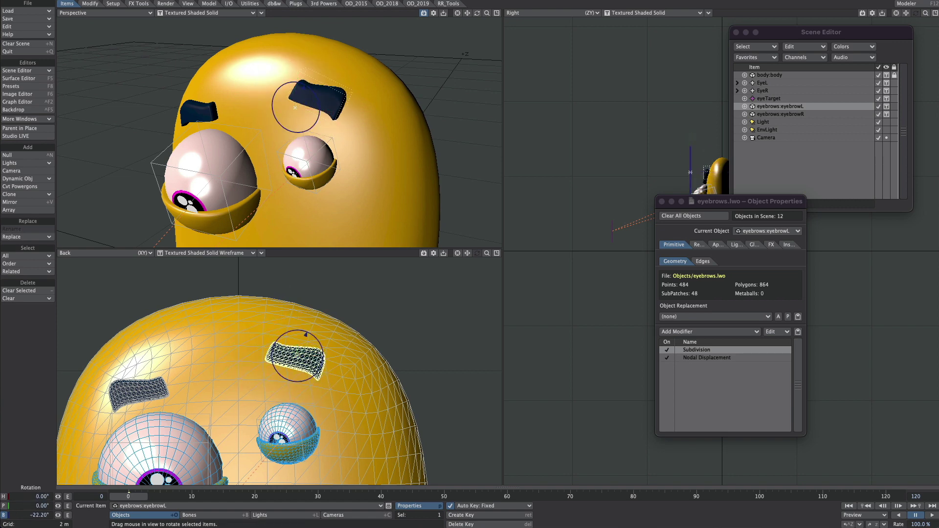
Test stretching eyebrowL to about 2.38 in X and 2.14 in Y, with the Z stretch set to 1
key(h)
alt+drag(310, 162, 286, 188)
drag(310, 345, 366, 312)
mouse_move(281, 136)
mouse_down()
mouse_move(302, 123)
mouse_move(287, 133)
mouse_up()
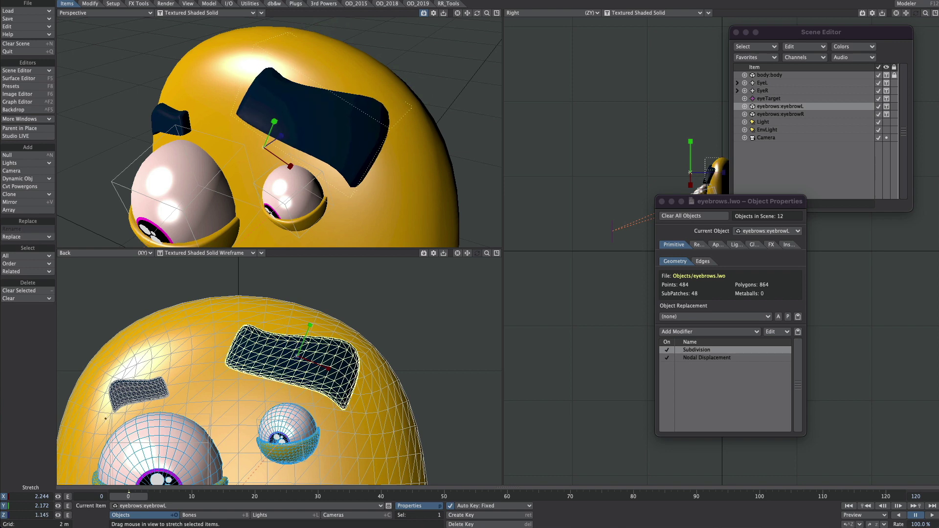
click(29, 514)
text(1)
key(Return)
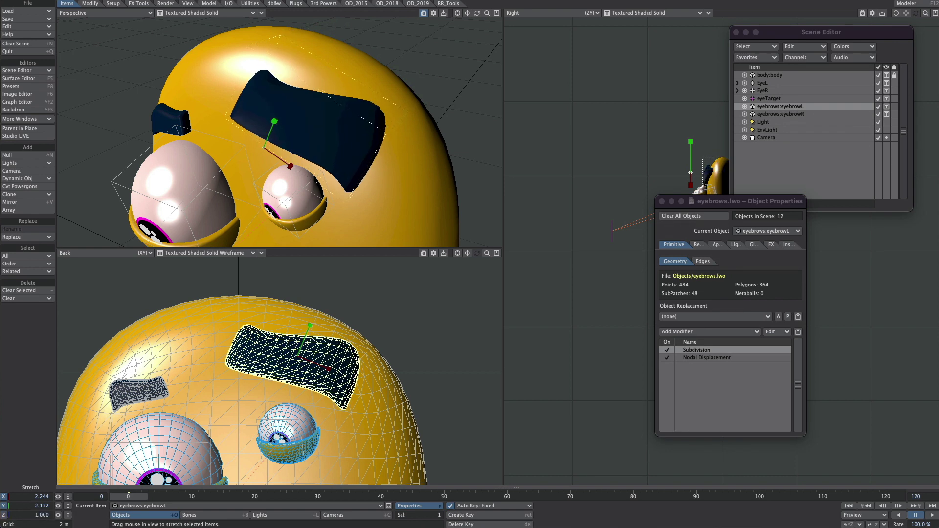
alt+drag(338, 110, 361, 108)
drag(306, 115, 306, 114)
drag(306, 277, 320, 277)
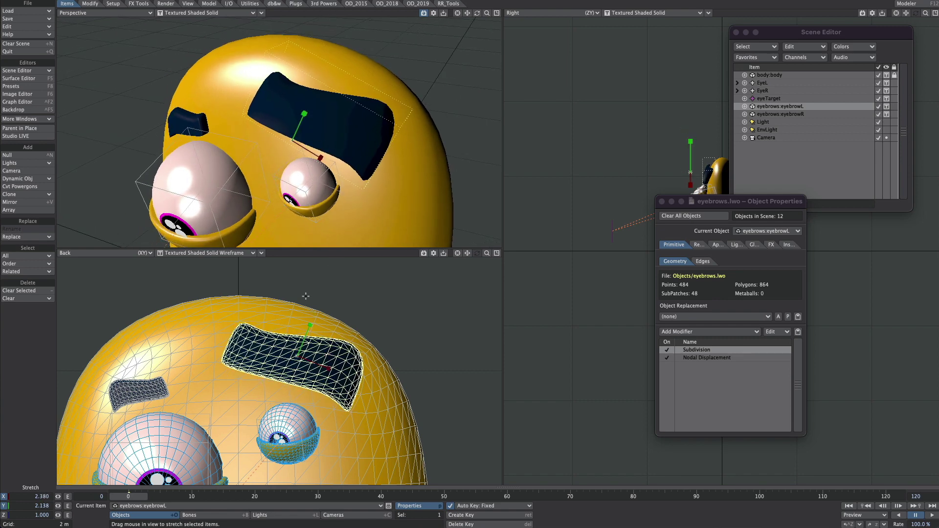
Reset eyebrowL's X and Y stretch to 1
click(33, 496)
text(1)
key(Tab)
text(1)
key(Tab)
key(Return)
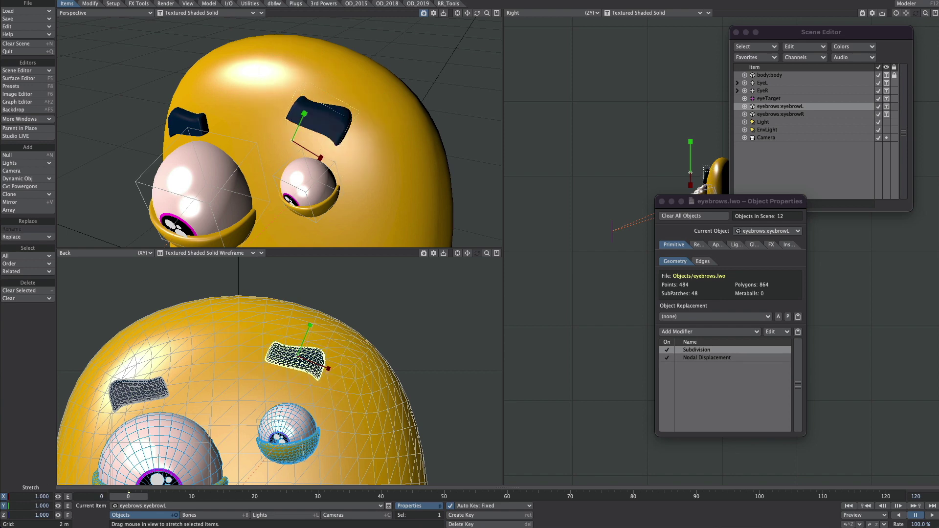
Add a bone named Bone to eyebrowL and disable its Subdivision and Nodal Displacement modifiers
scroll(333, 142, up, 4)
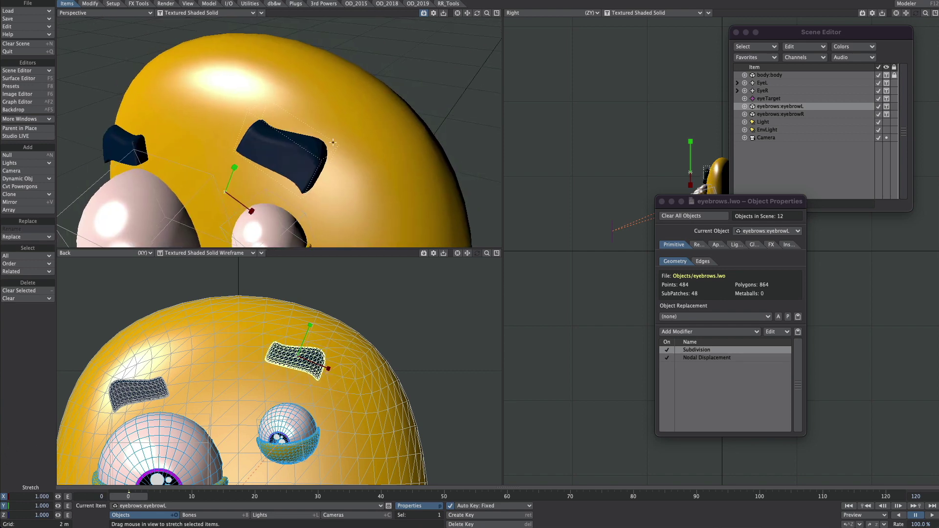
key(equal)
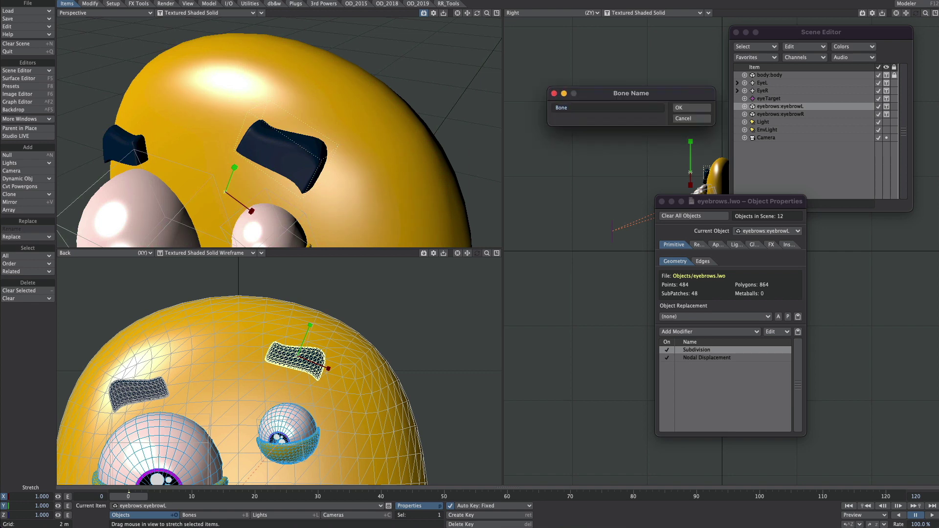
key(Return)
click(666, 350)
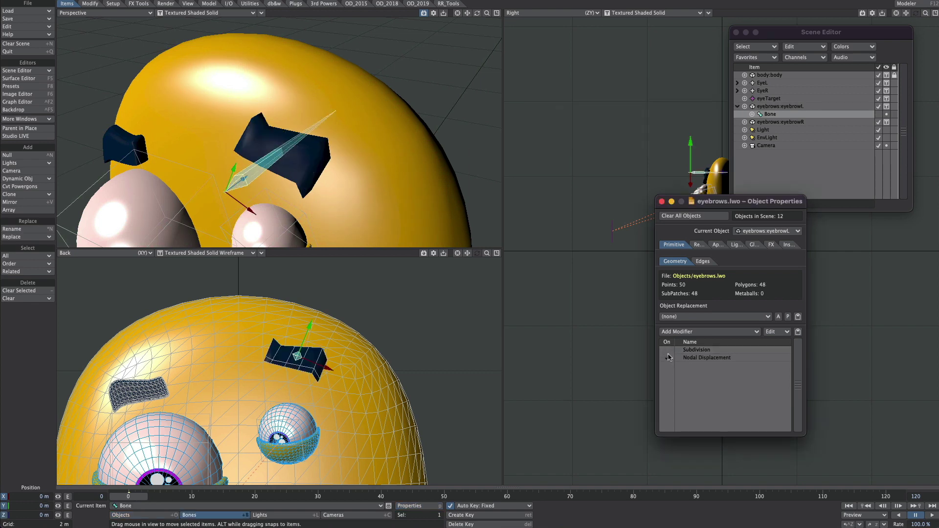
click(669, 357)
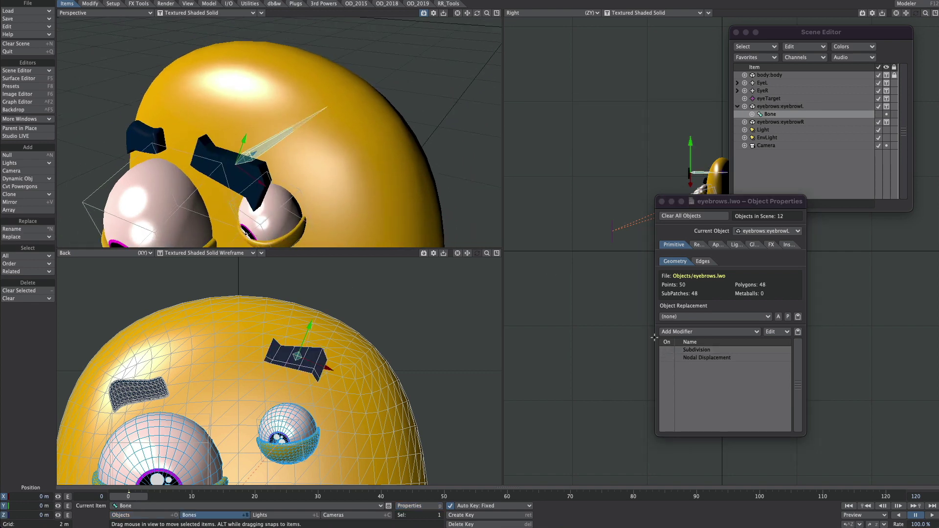
Add the Bones modifier at the top of eyebrowL's stack and enable Subdivision and Nodal Displacement again
click(666, 333)
click(672, 336)
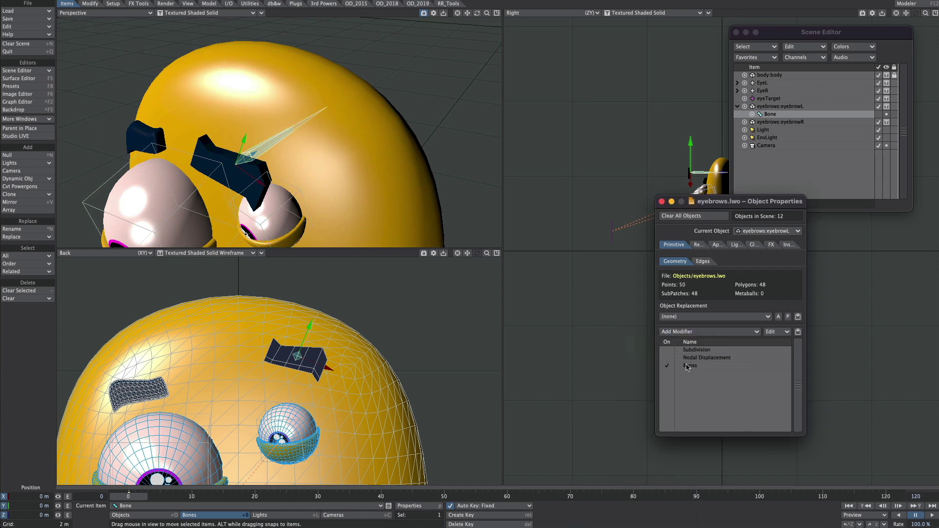
drag(693, 367, 691, 349)
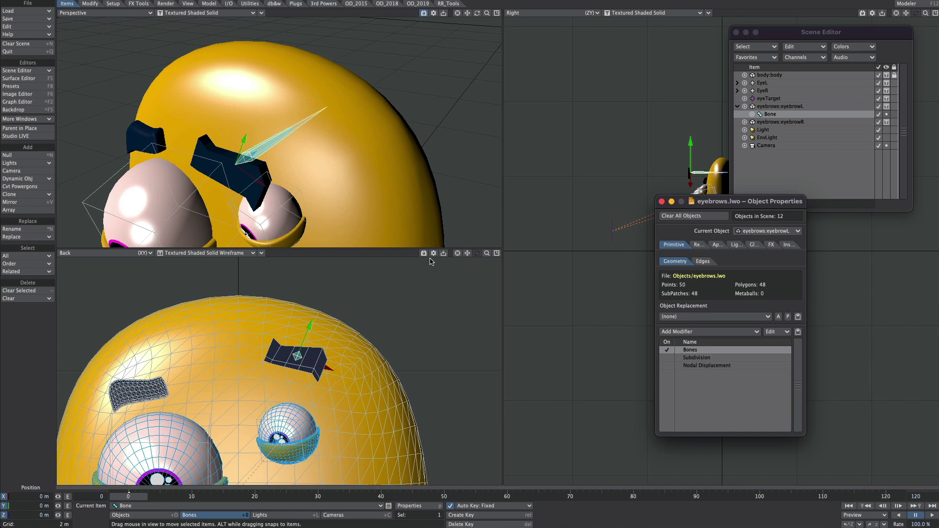
click(667, 357)
click(667, 365)
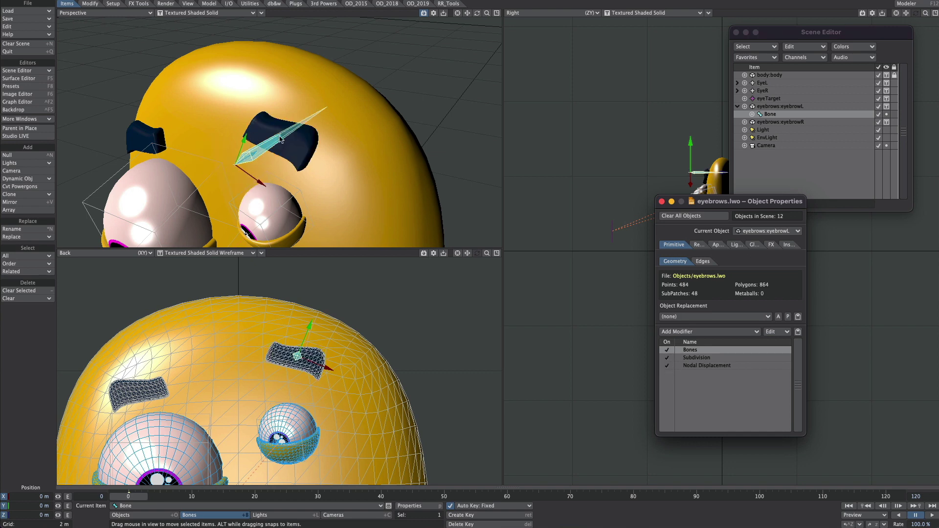
Test moving and stretching eyebrowL's bone on the body, and undo the stretch
mouse_move(286, 268)
mouse_down()
mouse_move(256, 285)
mouse_move(248, 275)
mouse_move(286, 272)
mouse_move(275, 271)
mouse_up()
key(h)
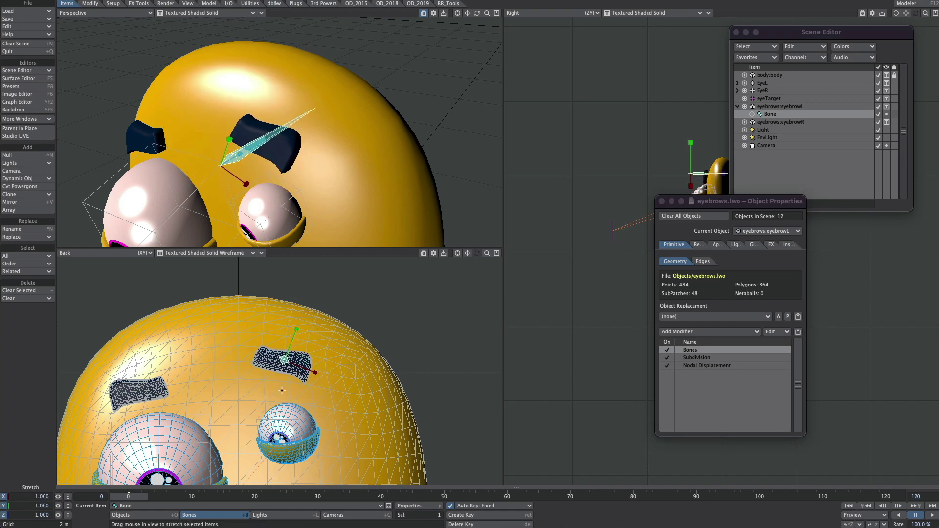
drag(329, 324, 416, 315)
key(ctrl+z)
mouse_move(313, 161)
alt+mouse_down()
mouse_move(230, 135)
mouse_move(325, 159)
alt+mouse_up()
alt+drag(507, 232, 511, 239)
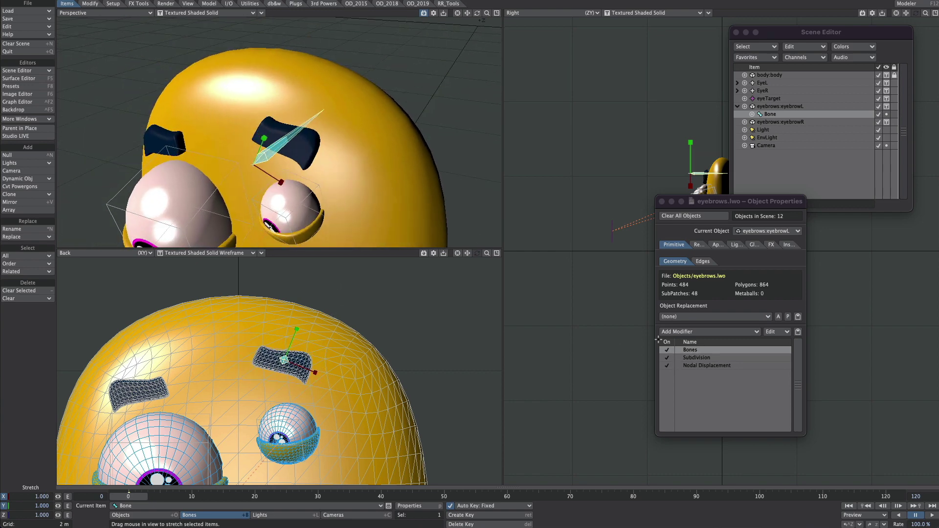
Delete the bone from eyebrowL and confirm its removal from the scene
click(695, 350)
key(Delete)
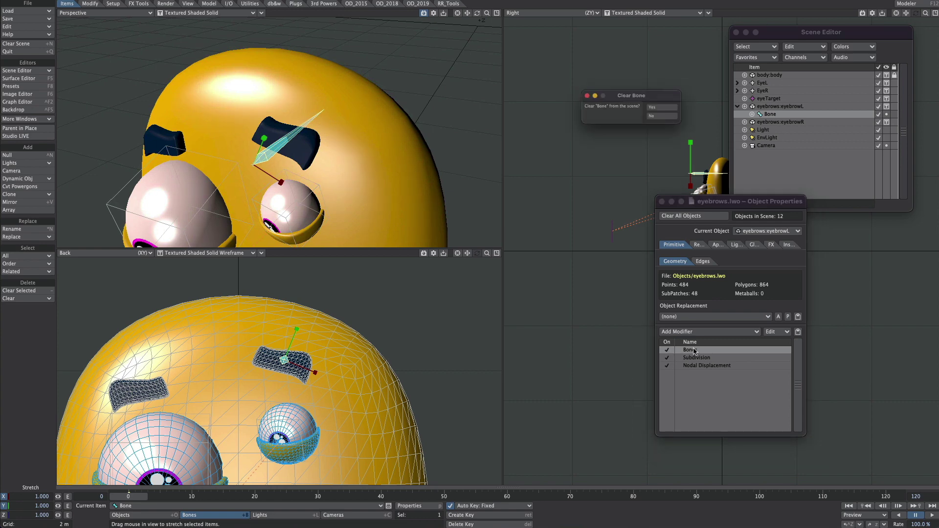
click(666, 110)
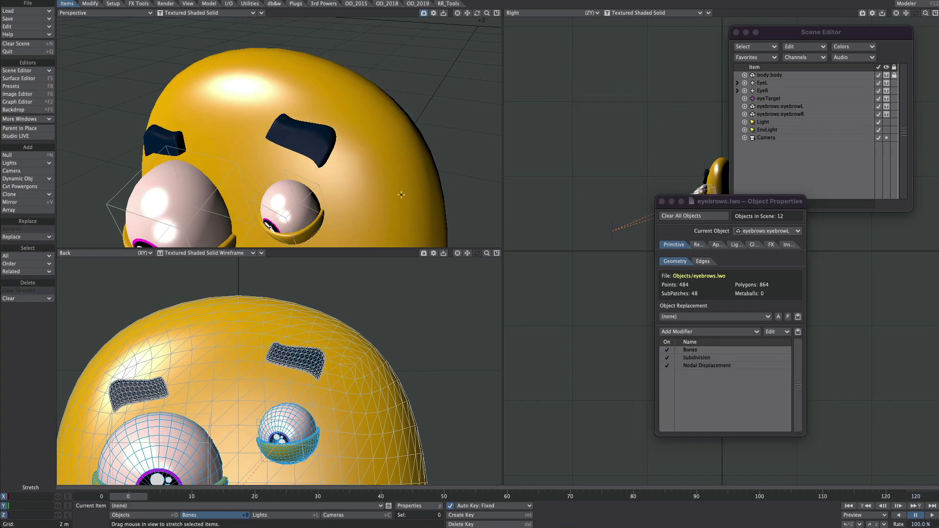
Switch to Modeler and inspect the body object's mouthLink grid and mouth layer from several angles
key(F12)
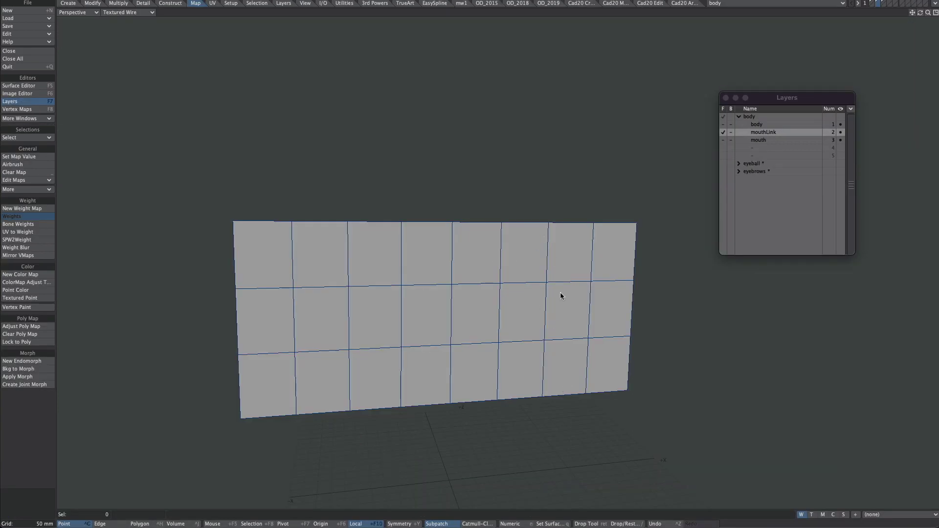
alt+drag(533, 274, 583, 316)
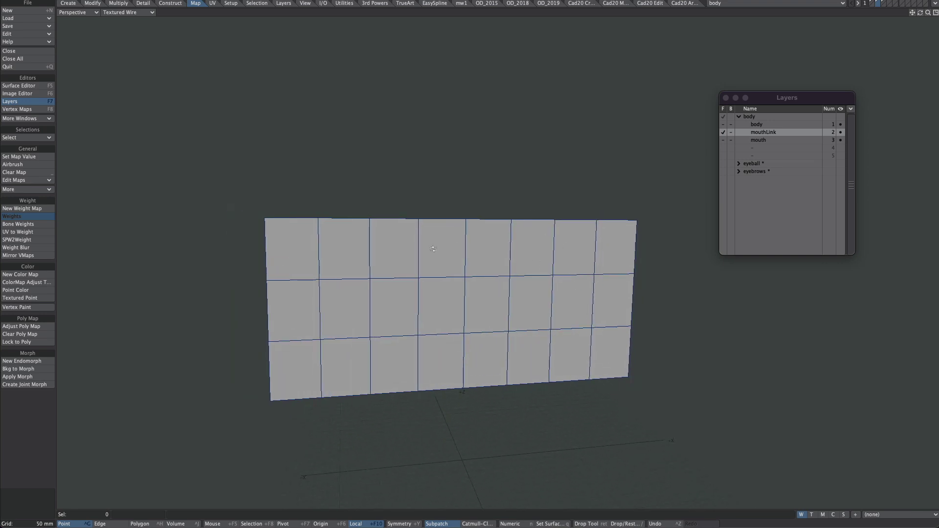
alt+drag(484, 264, 530, 285)
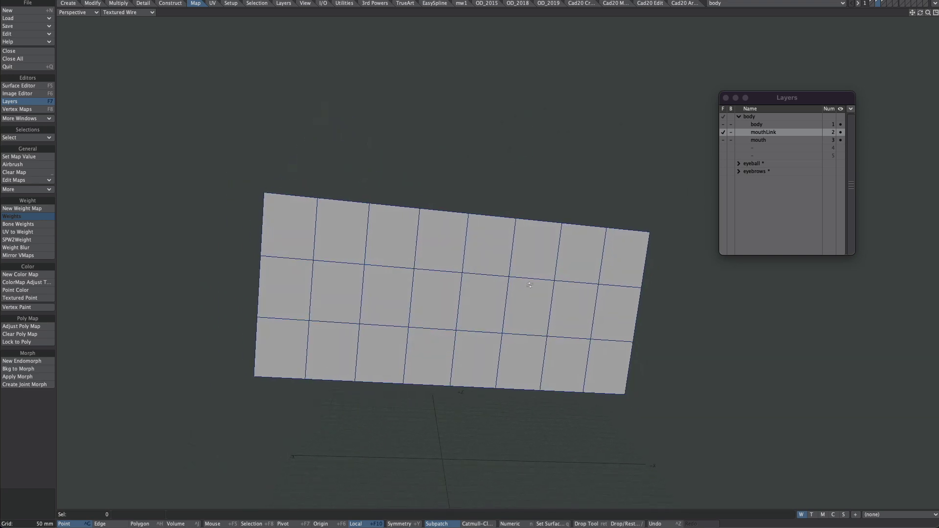
click(759, 141)
mouse_move(535, 288)
alt+mouse_down()
mouse_move(535, 298)
mouse_move(489, 293)
mouse_move(548, 267)
mouse_move(540, 284)
alt+mouse_up()
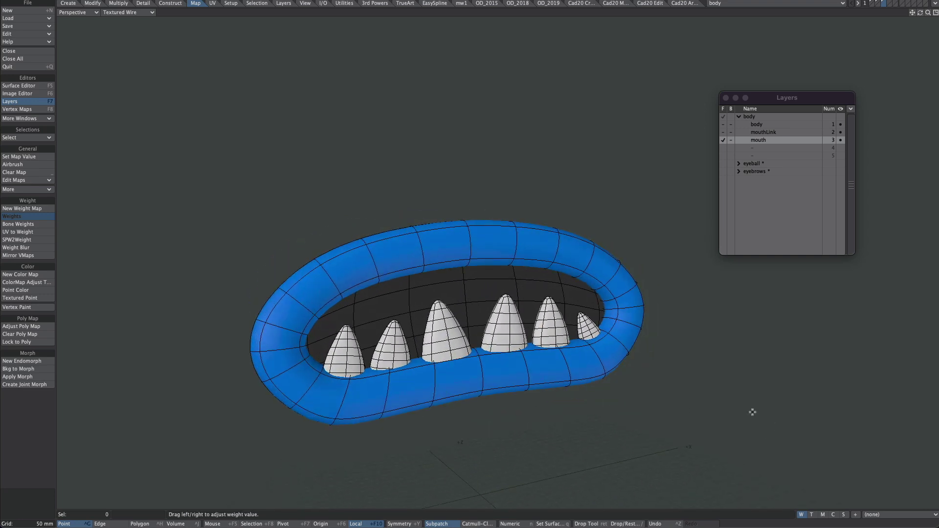
Compare the mouth's base shape with its smile morph by switching between them several times
click(877, 515)
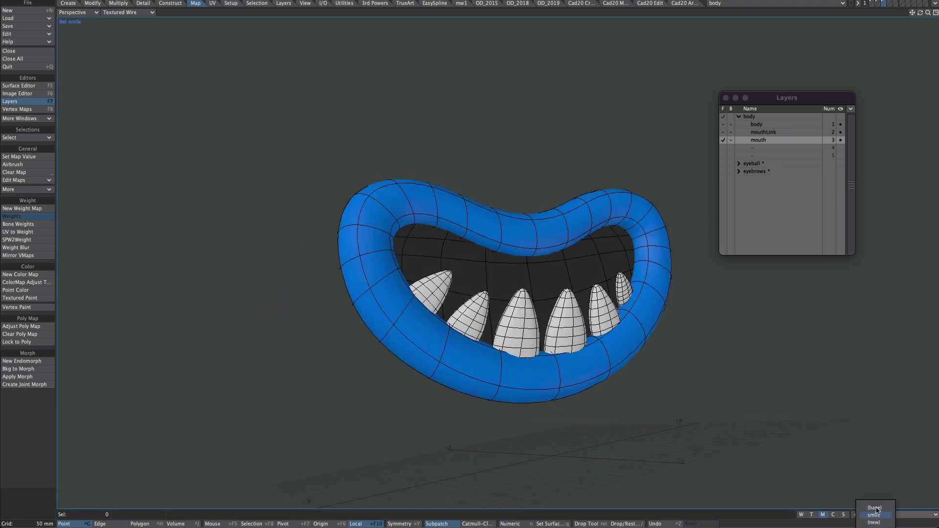
click(877, 516)
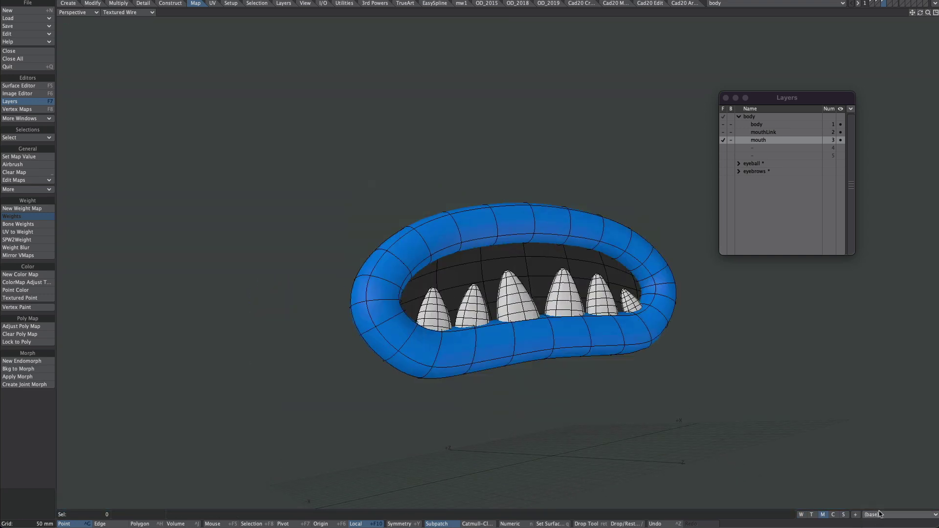
click(879, 512)
click(883, 520)
click(884, 514)
click(886, 509)
click(888, 516)
click(884, 508)
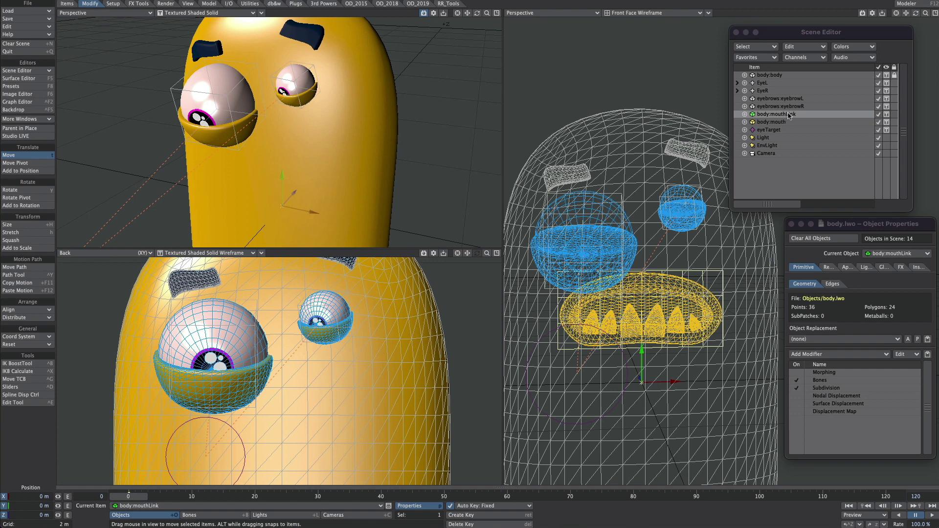
Set the Display SubPatch Level of body:mouth to 1 in its Subdivision modifier
click(773, 122)
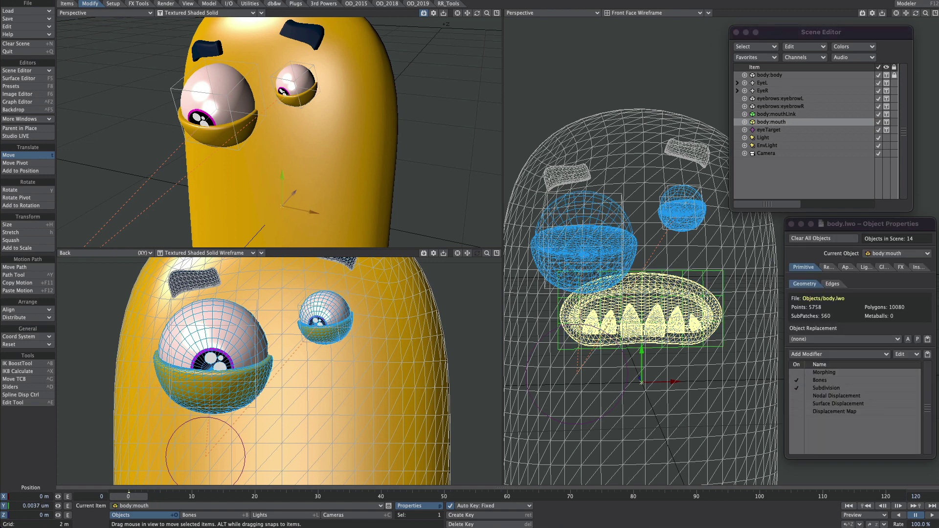
click(820, 387)
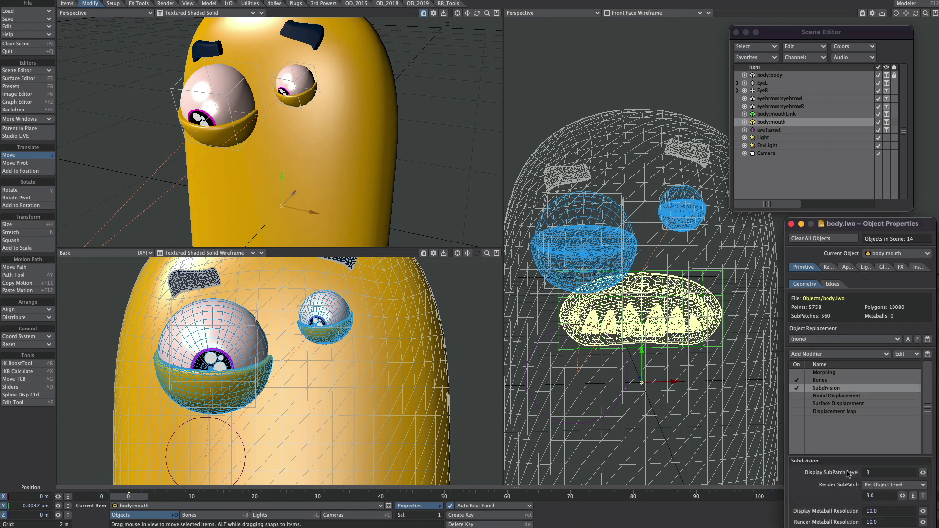
double_click(874, 471)
key(Return)
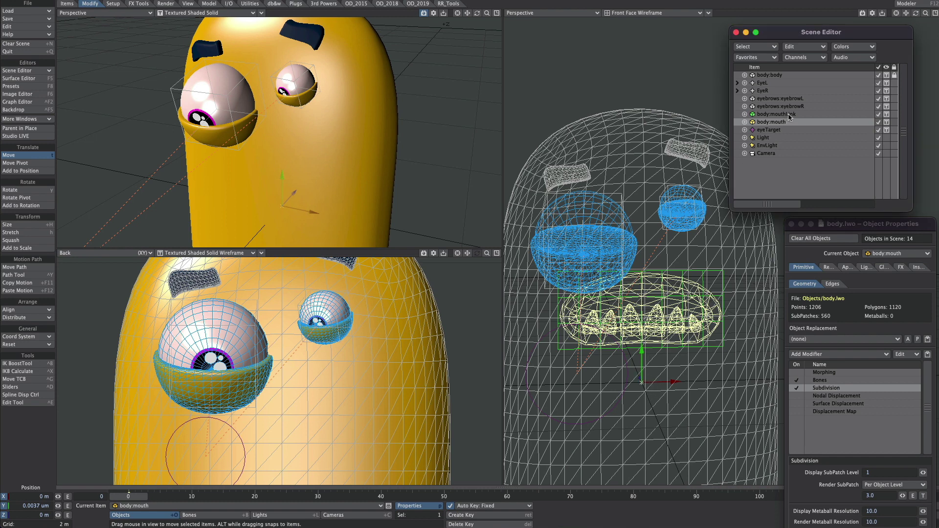
Move the pivot of body:mouthLink up to the middle of the mouth in the back view
click(783, 114)
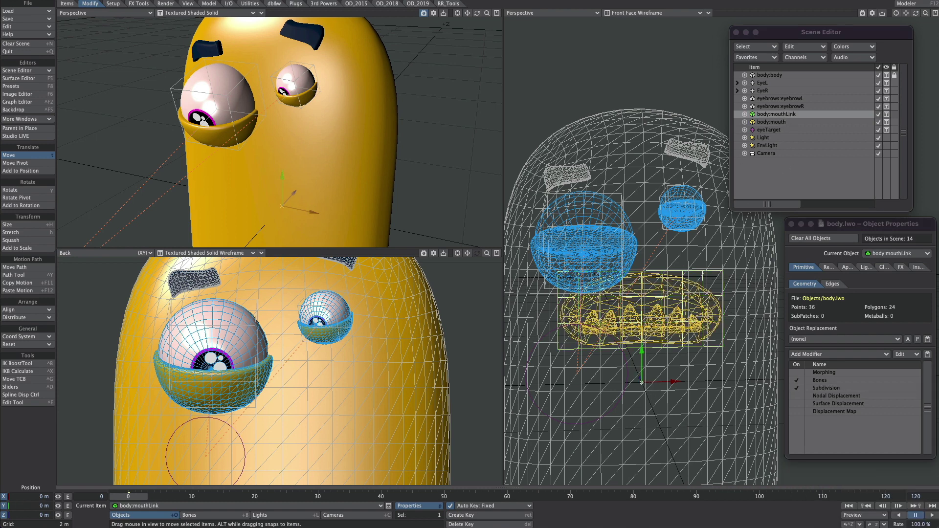
click(20, 163)
key(1)
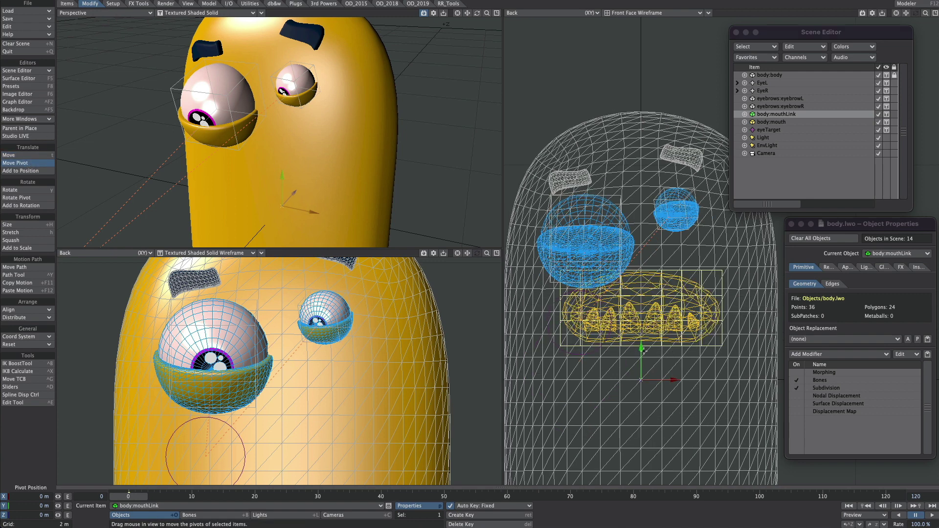
drag(644, 349, 644, 276)
Move body:mouthLink out in front of the body, to about -90.9 cm on Z
key(t)
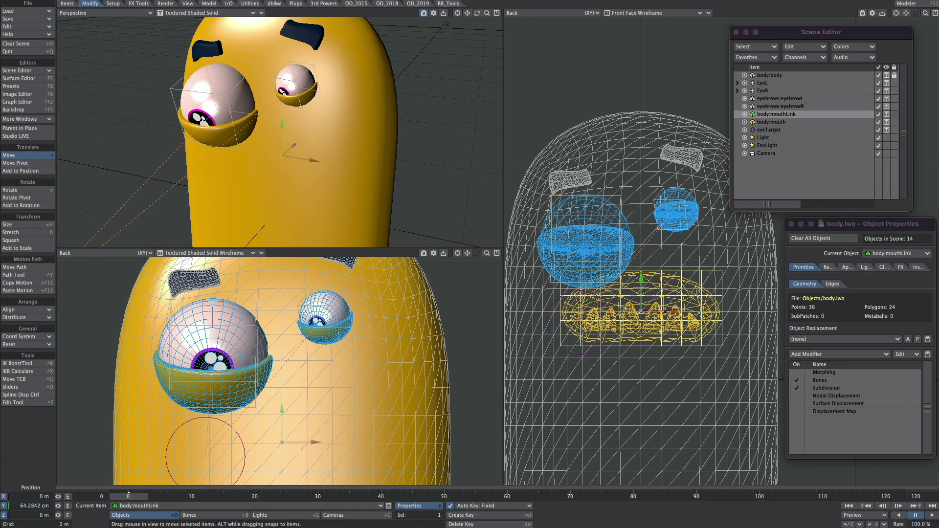
key(4)
alt+drag(666, 301, 646, 270)
alt+drag(694, 293, 677, 299)
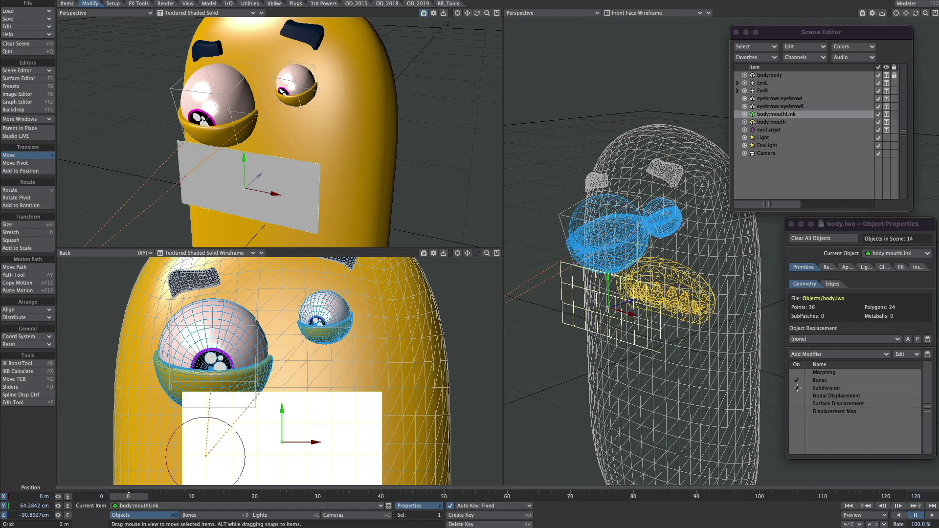
Enable Nodal Displacement on body:mouthLink and add a Ray Cast Geometry node to its node graph
click(810, 398)
double_click(823, 396)
text(ray)
double_click(564, 134)
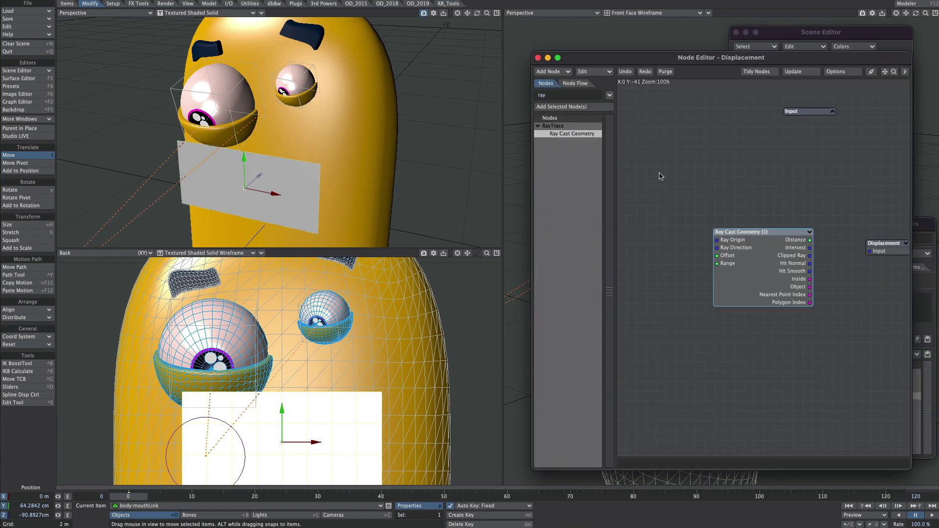
Make body:body the ray cast target with Ray Direction Y at 0, and connect Clipped Ray to the Displacement input
double_click(756, 260)
click(456, 53)
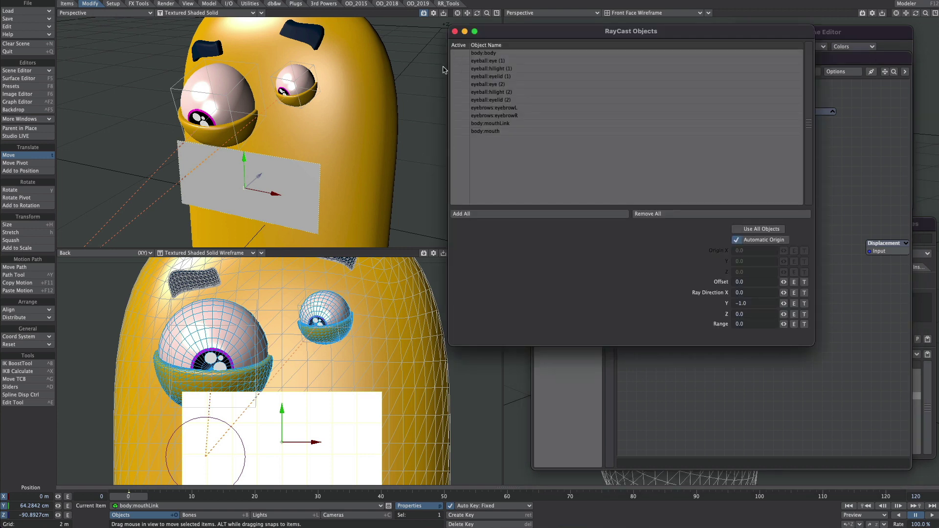
click(750, 303)
text(0)
key(Tab)
click(454, 31)
drag(810, 256, 870, 251)
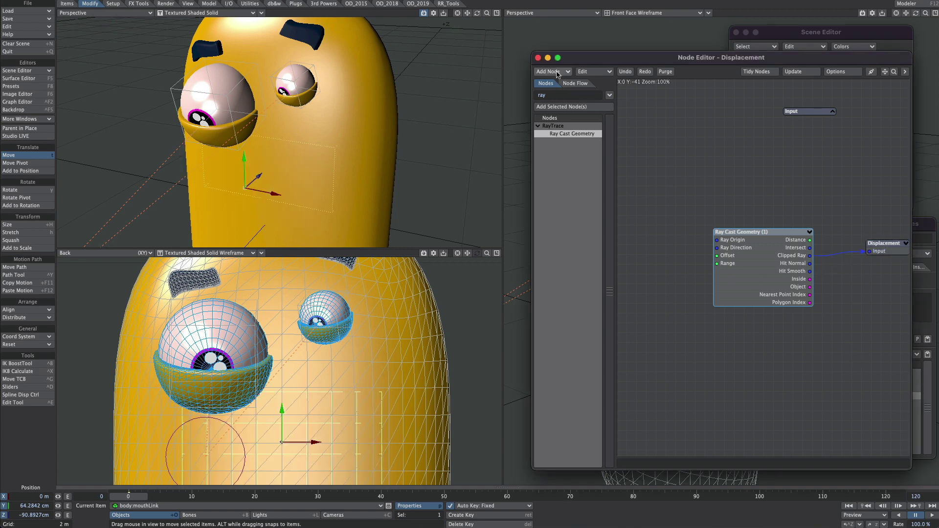
click(538, 58)
Test moving body:mouthLink sideways on the body and restrict its rotation to bank by disabling heading and pitch
mouse_move(282, 443)
mouse_down()
mouse_move(292, 409)
mouse_move(257, 388)
mouse_move(314, 418)
mouse_move(288, 416)
mouse_move(362, 414)
mouse_move(290, 405)
mouse_move(295, 442)
mouse_up()
key(y)
click(3, 497)
click(4, 507)
mouse_move(314, 431)
mouse_down()
mouse_move(387, 430)
mouse_move(315, 431)
mouse_up()
key(t)
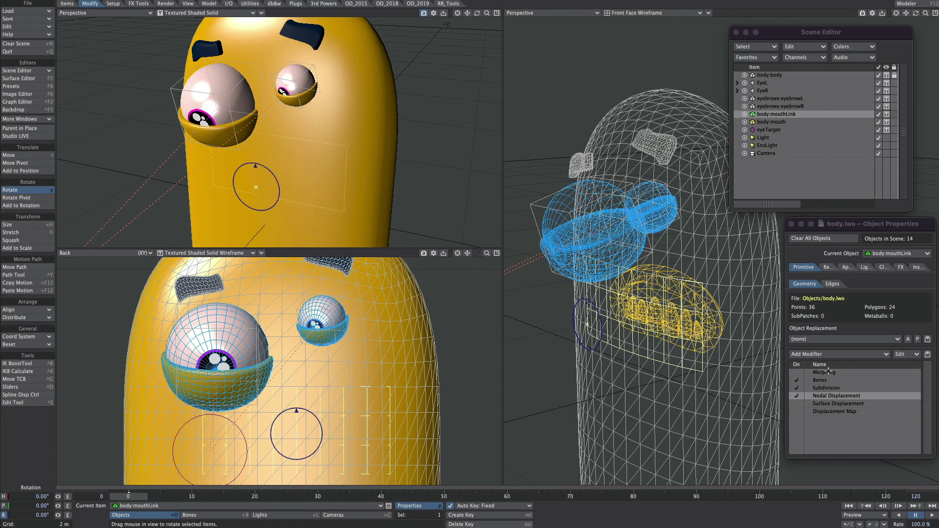
Remove all modifiers from body:mouthLink except Nodal Displacement
click(827, 371)
shift+click(827, 410)
ctrl+click(831, 396)
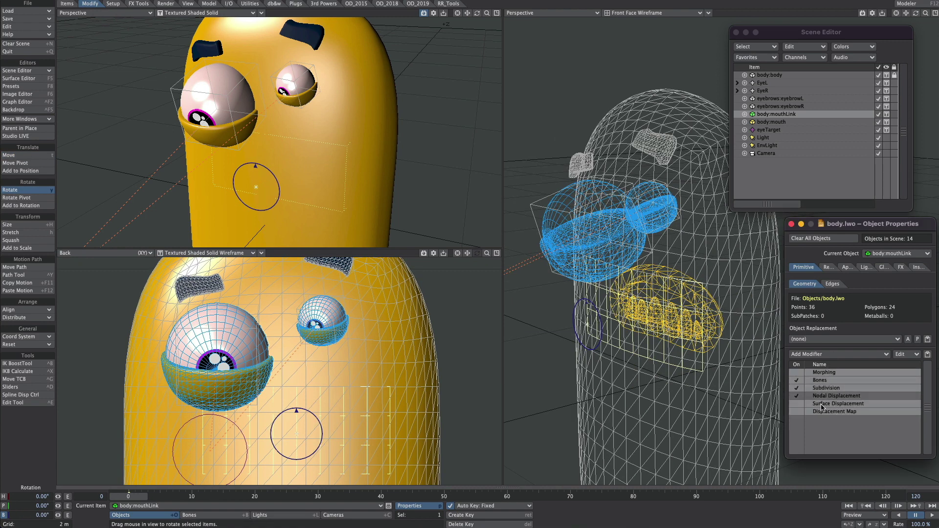
right_click(822, 407)
click(826, 449)
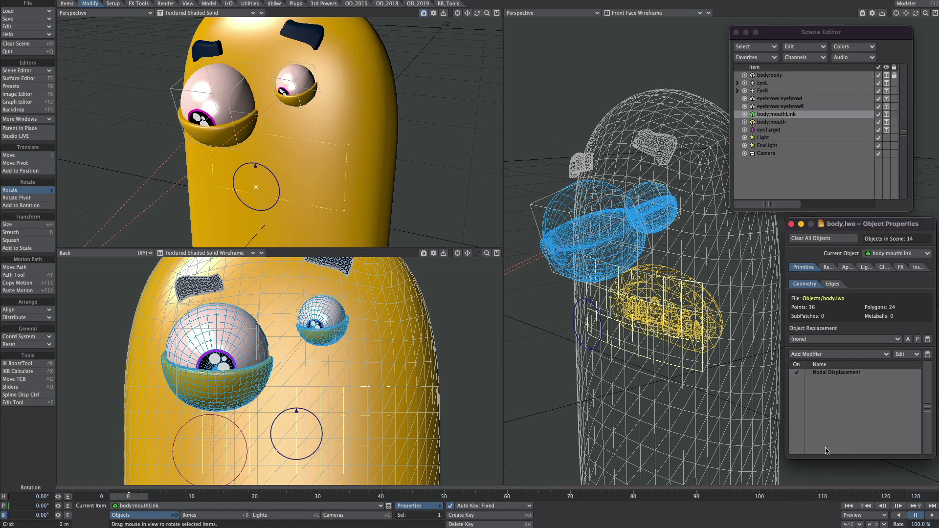
Remove all modifiers from body:mouth except Subdivision and Nodal Displacement, and enable Nodal Displacement above Subdivision
click(774, 122)
click(826, 372)
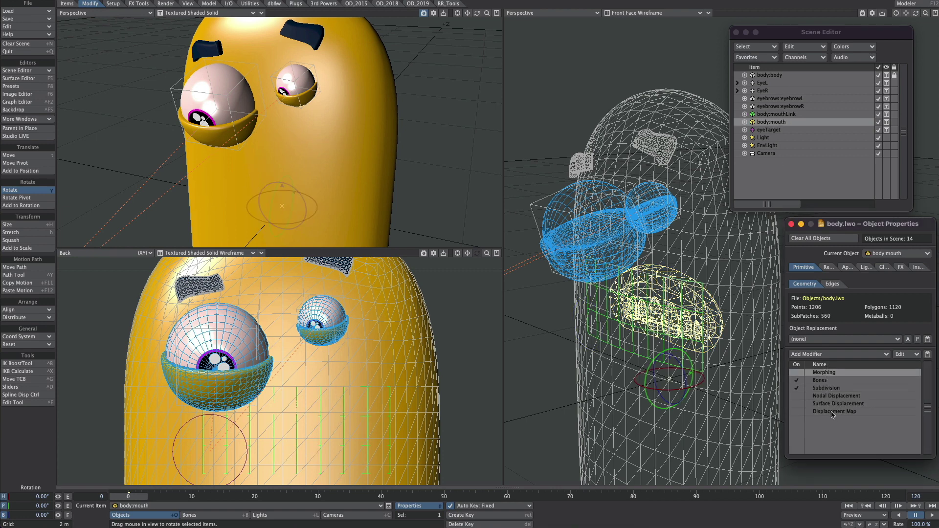
shift+click(834, 412)
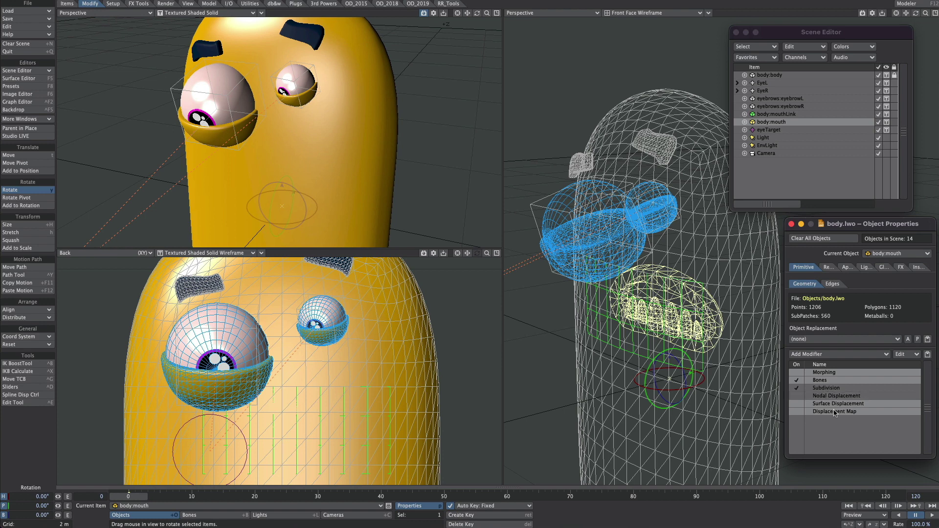
right_click(811, 414)
click(815, 463)
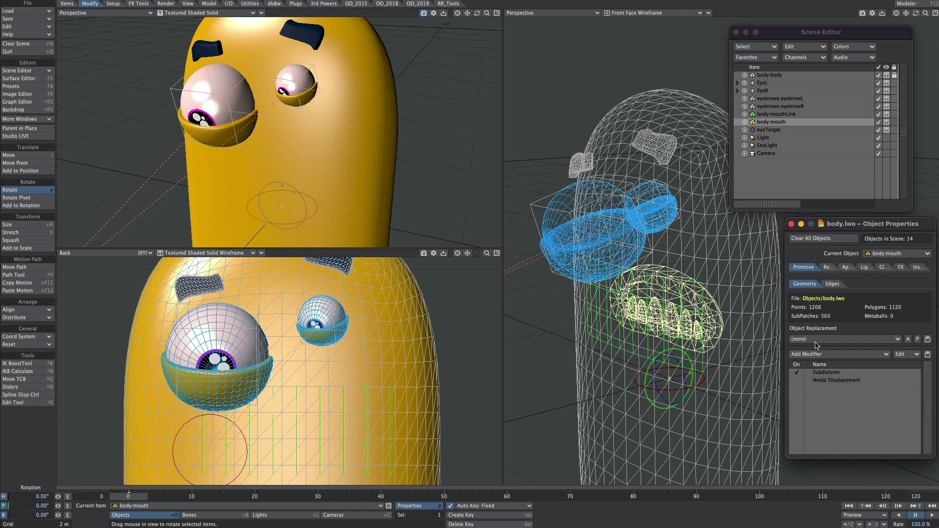
drag(820, 373, 822, 384)
click(797, 373)
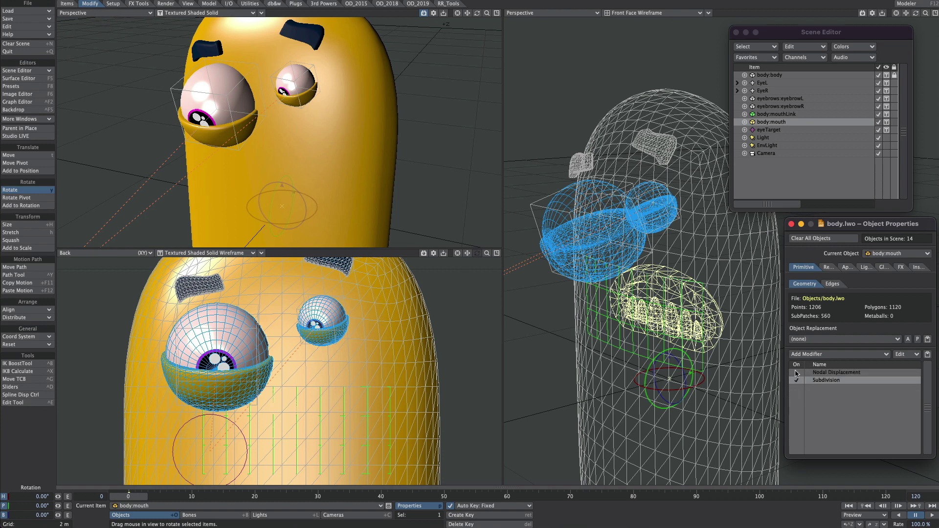
Add a Metalink node to the Nodal Displacement graph of body:mouth
double_click(835, 373)
click(556, 94)
text(ray)
text(met)
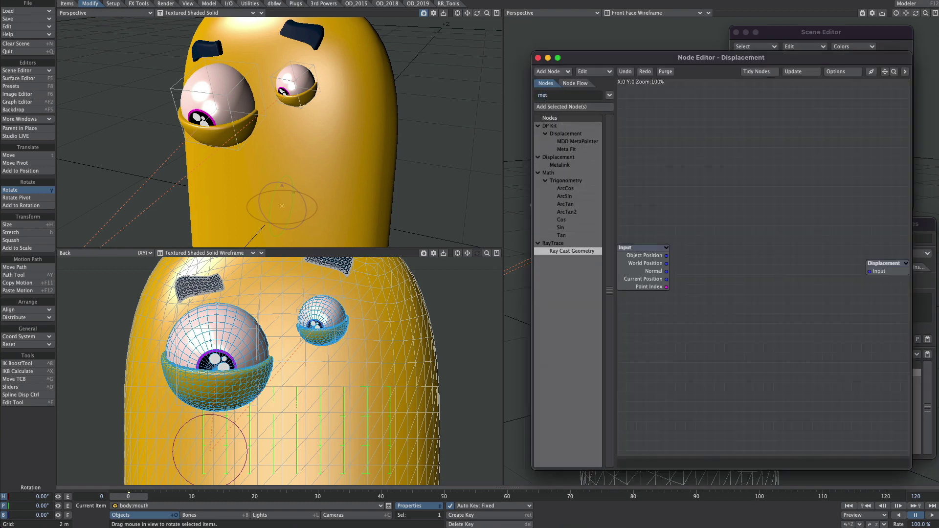
drag(560, 165, 766, 264)
Link the Metalink node to body:mouthLink and connect its Displacement output to the Displacement input
double_click(766, 259)
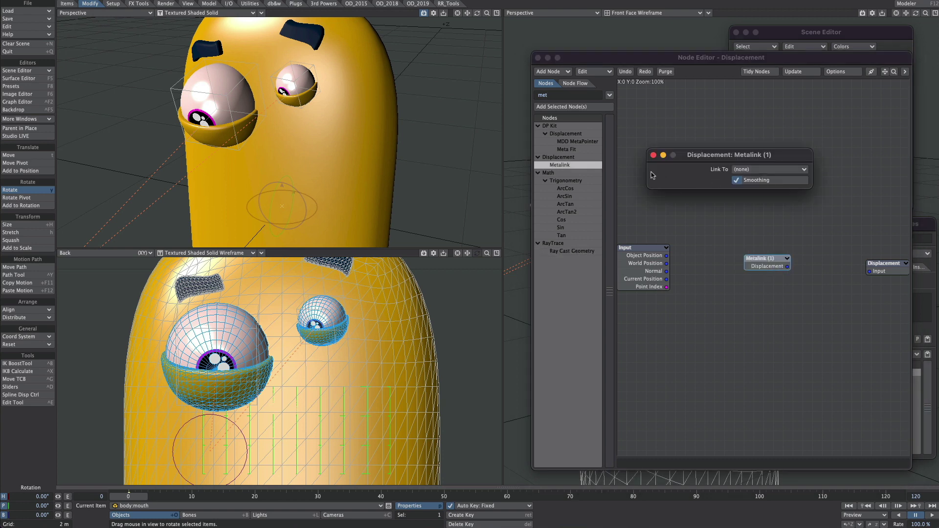
click(754, 170)
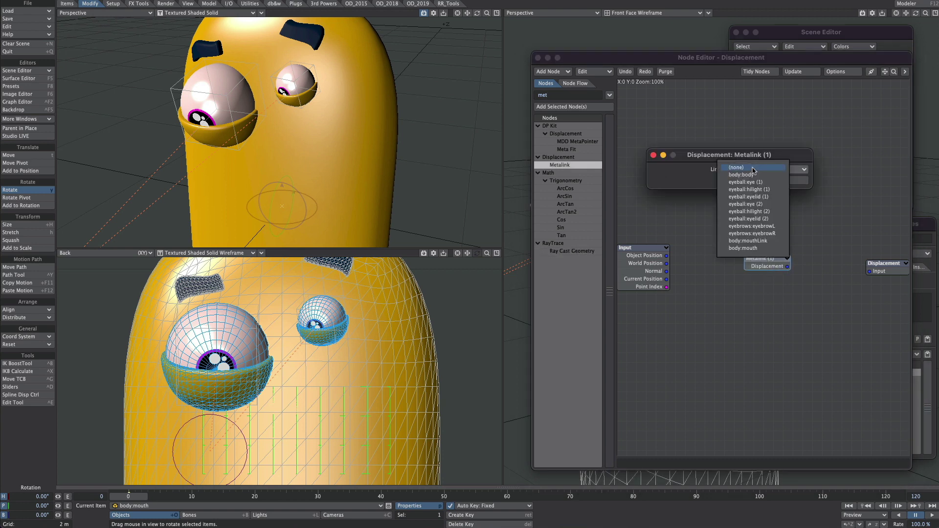
click(756, 242)
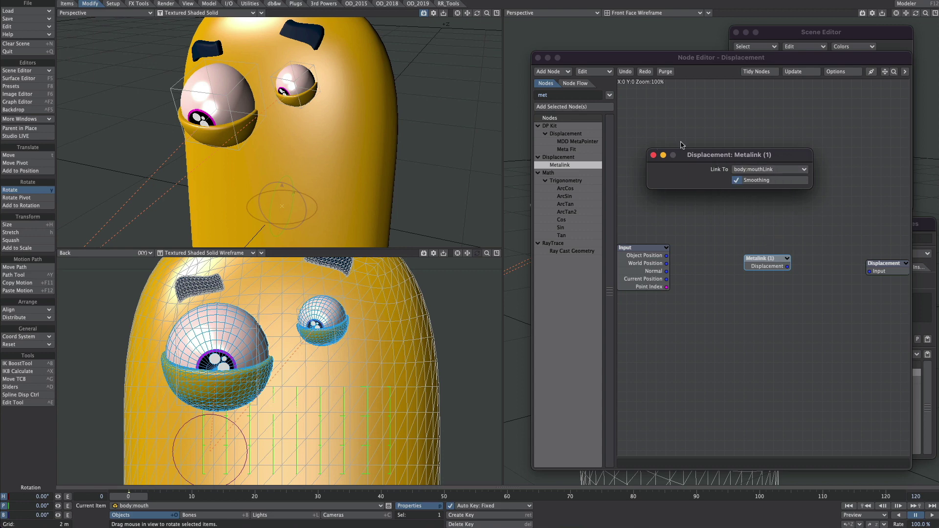
click(653, 156)
drag(787, 267, 869, 271)
click(538, 58)
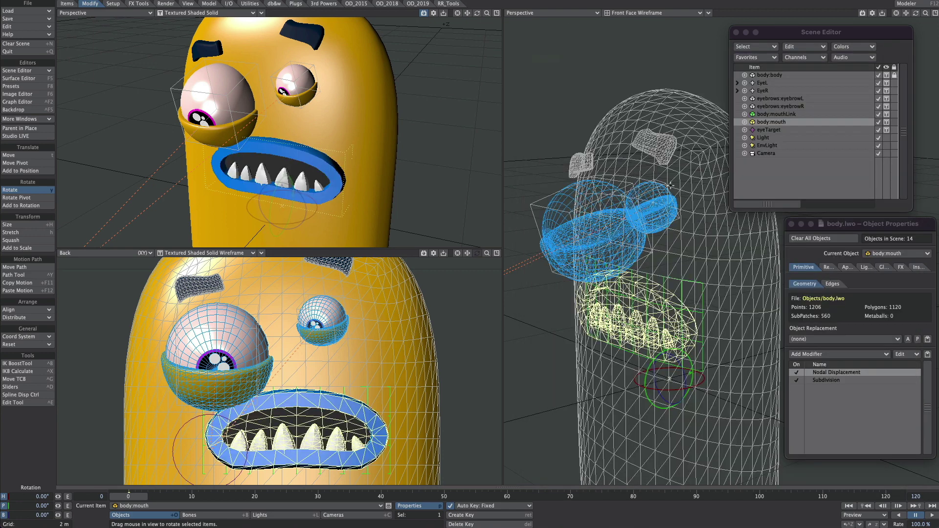
Set the Display SubPatch Level of body:mouth to 3 and close the object properties
scroll(672, 301, up, 5)
alt+drag(672, 301, 680, 352)
click(827, 381)
click(827, 380)
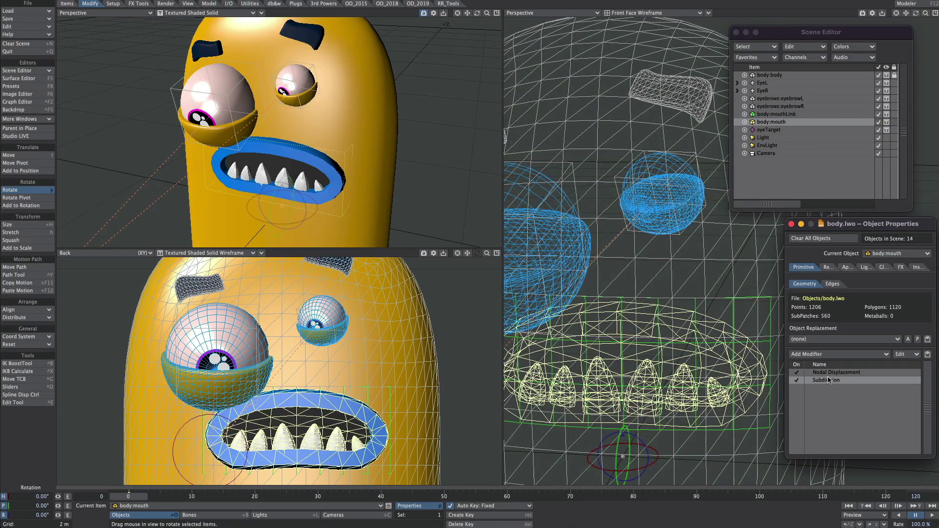
text(3)
key(Tab)
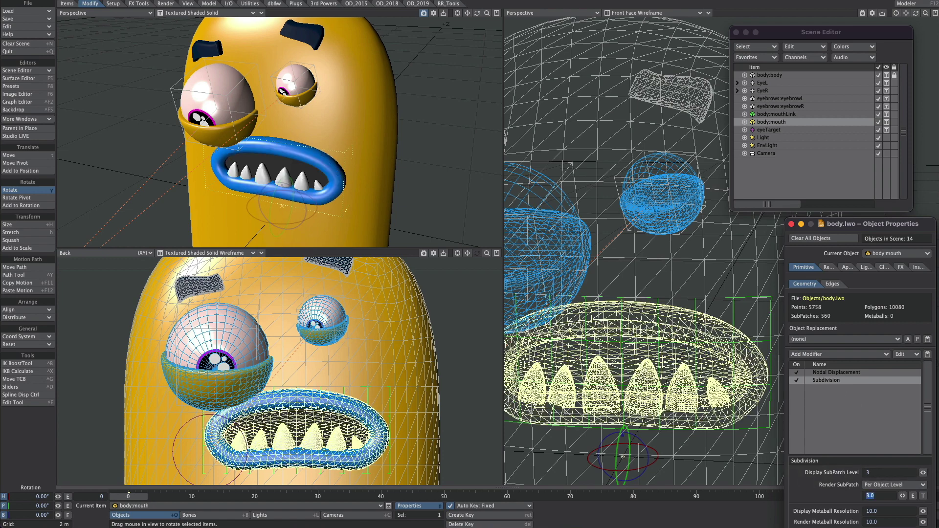
click(791, 223)
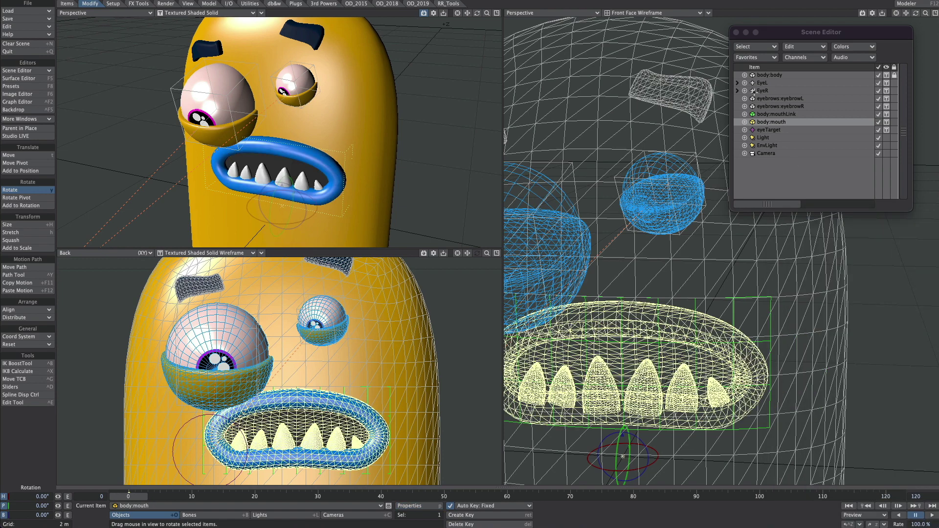
Test sliding body:mouthLink around the side of the body, to about 64.6 cm on X
click(773, 114)
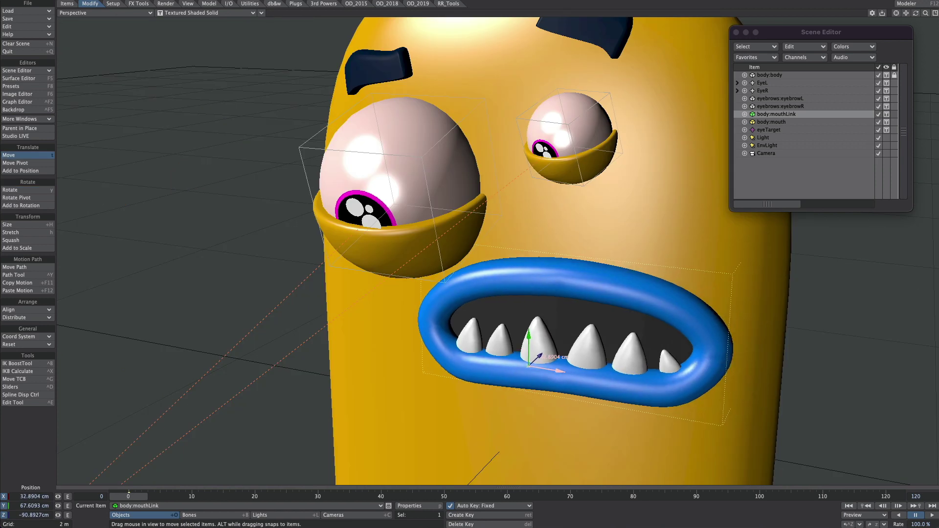
drag(559, 370, 721, 335)
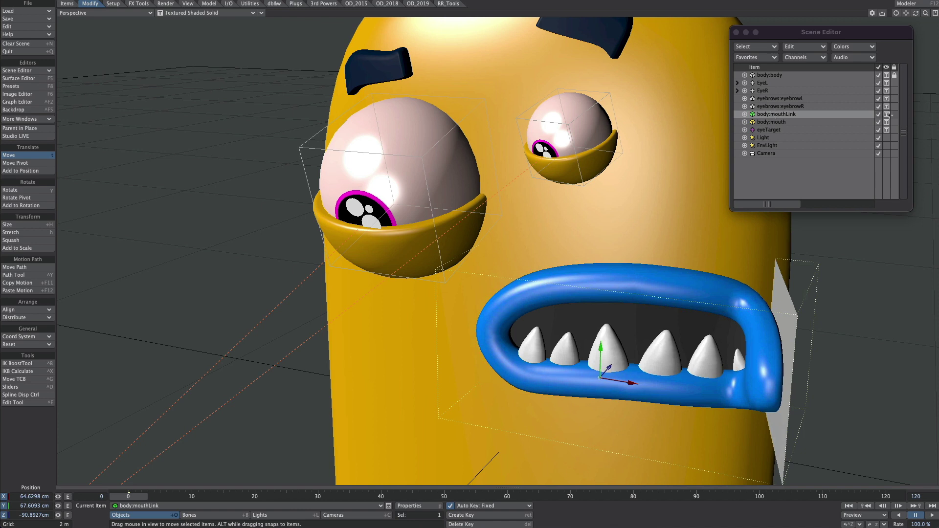
Deactivate body:mouthLink in the scene and set its viewport display to Vertices
click(878, 114)
click(887, 114)
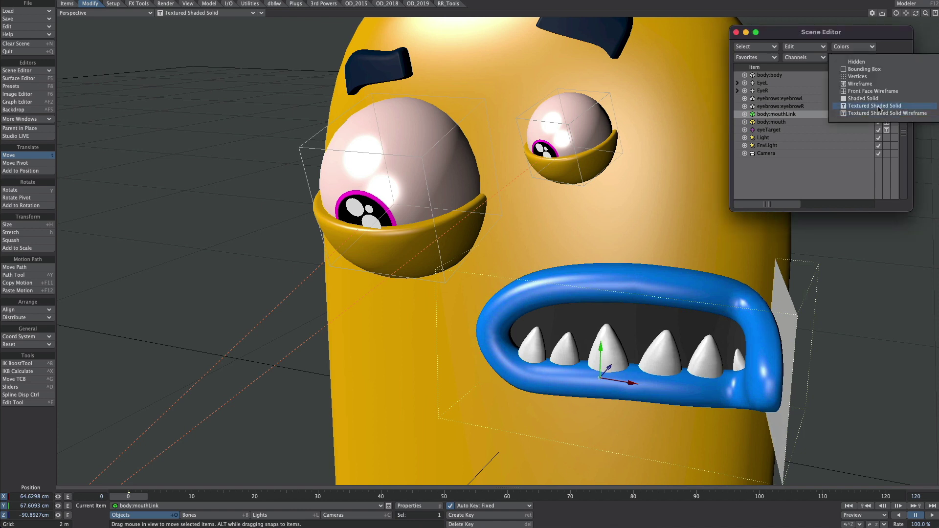
click(876, 94)
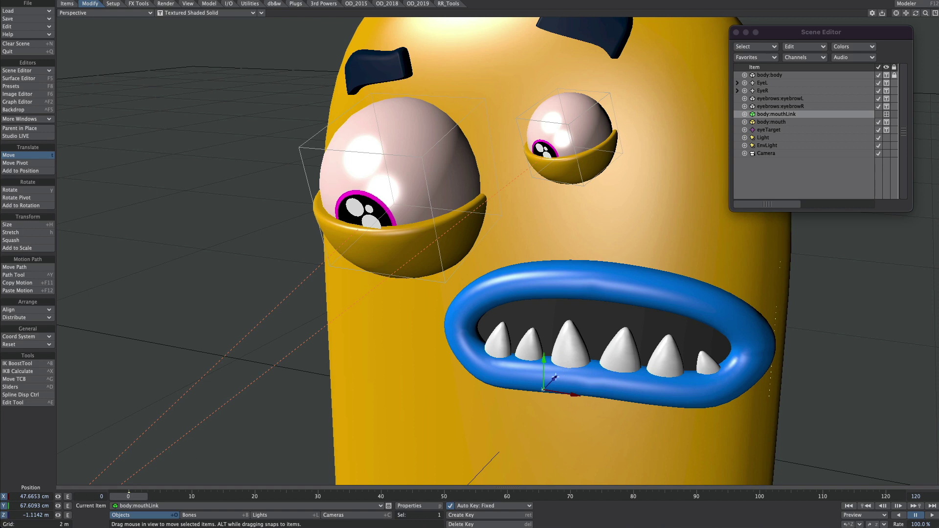
Show the Back view as Shaded Solid, then move and tilt body:mouthLink on the face to test the linked mouth
drag(556, 377, 229, 415)
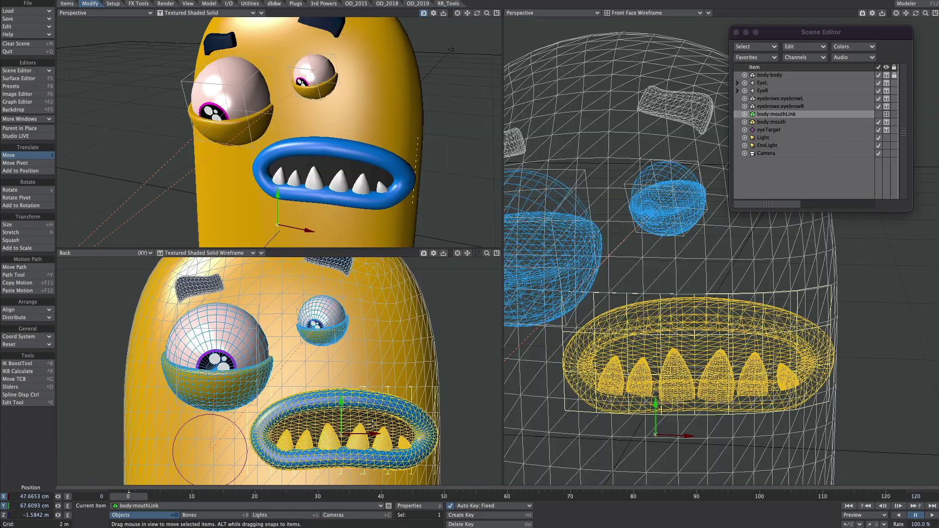
click(206, 253)
click(216, 224)
mouse_move(342, 379)
mouse_down()
mouse_move(277, 475)
mouse_move(292, 362)
mouse_move(300, 416)
mouse_move(293, 394)
mouse_move(346, 387)
mouse_move(322, 458)
mouse_up()
key(y)
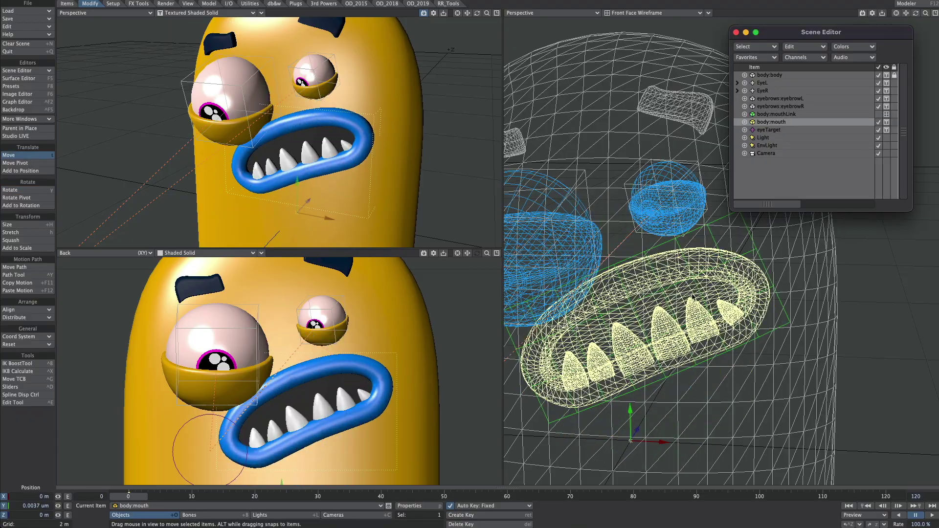
Add a Morph Mixer modifier to body:mouth
alt+drag(692, 297, 792, 95)
click(771, 122)
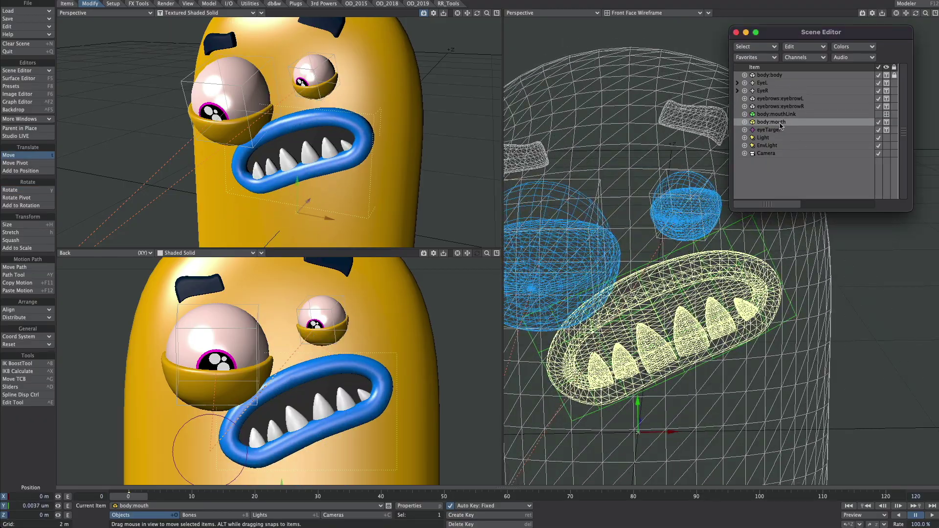
key(p)
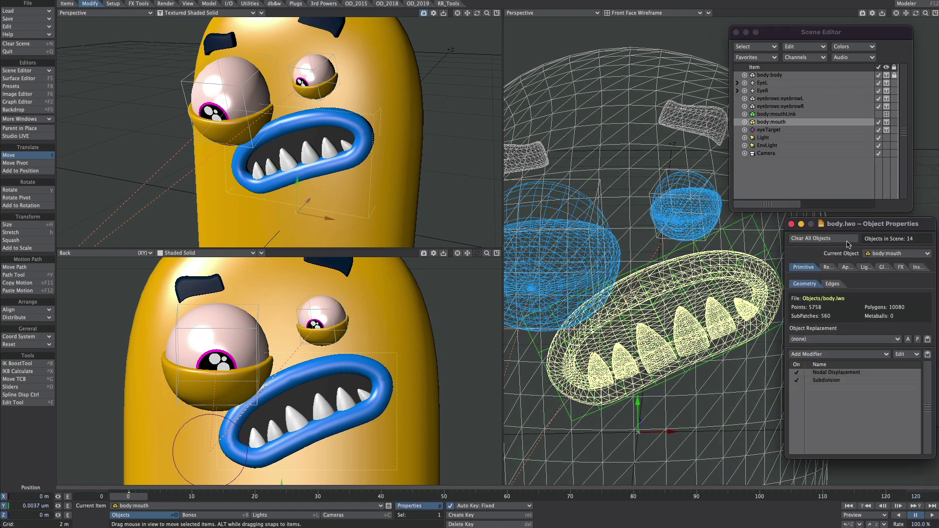
click(819, 356)
text(mor)
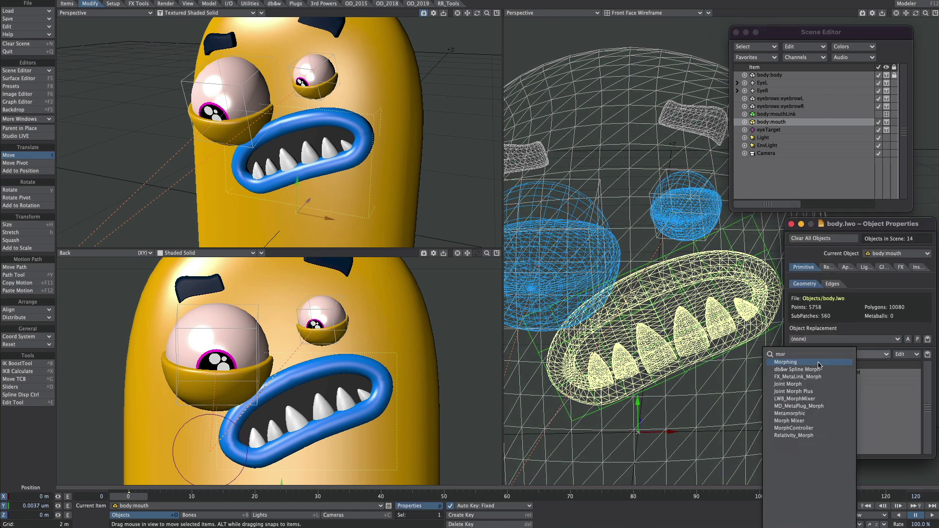
click(790, 421)
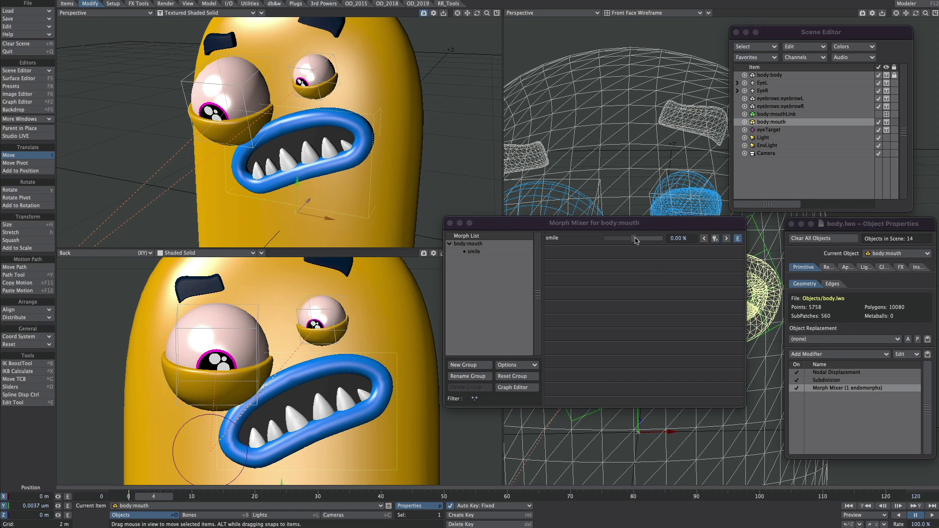
Set the smile morph of body:mouth to 100% and place the Morph Mixer above Subdivision in the modifier stack
drag(635, 239, 661, 238)
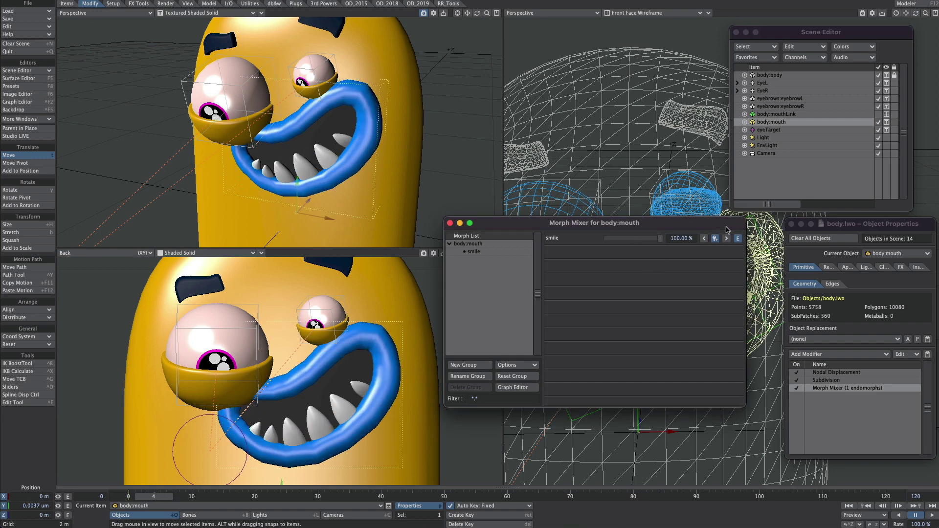
click(450, 224)
scroll(656, 333, down, 3)
mouse_move(656, 333)
alt+mouse_down()
mouse_move(684, 365)
mouse_move(660, 360)
mouse_move(653, 345)
alt+mouse_up()
drag(825, 387, 827, 378)
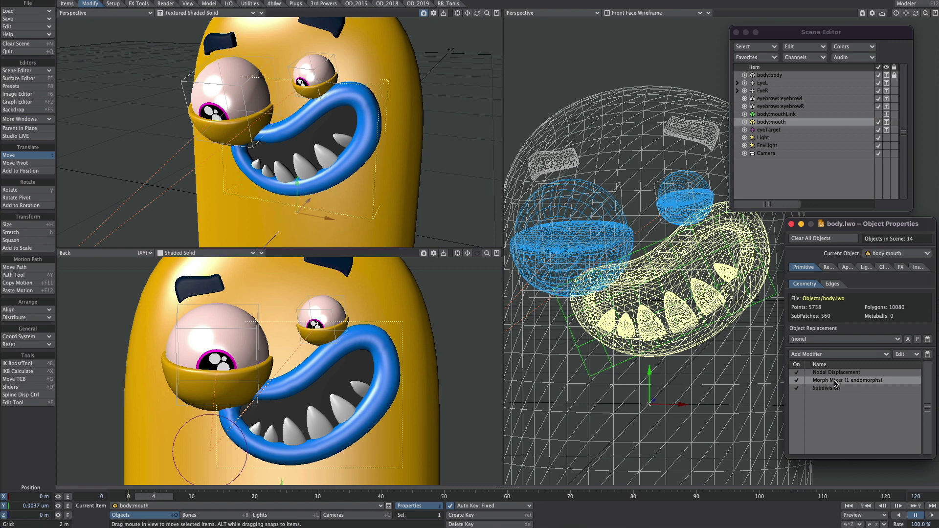
Rotate body:mouthLink nearly level and move it to about 1.9 mm on X and 29.3 cm on Y
click(776, 114)
key(y)
scroll(343, 374, up, 1)
alt+drag(345, 385, 285, 410)
key(t)
ctrl+alt+drag(392, 361, 377, 375)
mouse_move(377, 375)
ctrl+alt+mouse_down()
mouse_move(396, 374)
mouse_move(380, 368)
ctrl+alt+mouse_up()
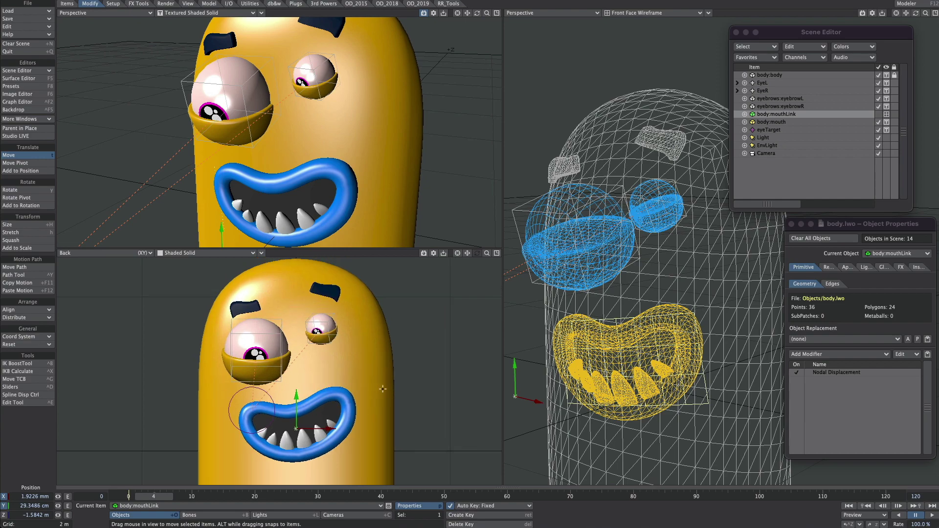
Add a Scalar node to the body:mouthLink displacement graph and connect it to the Offset input of Ray Cast Geometry
alt+drag(651, 338, 741, 154)
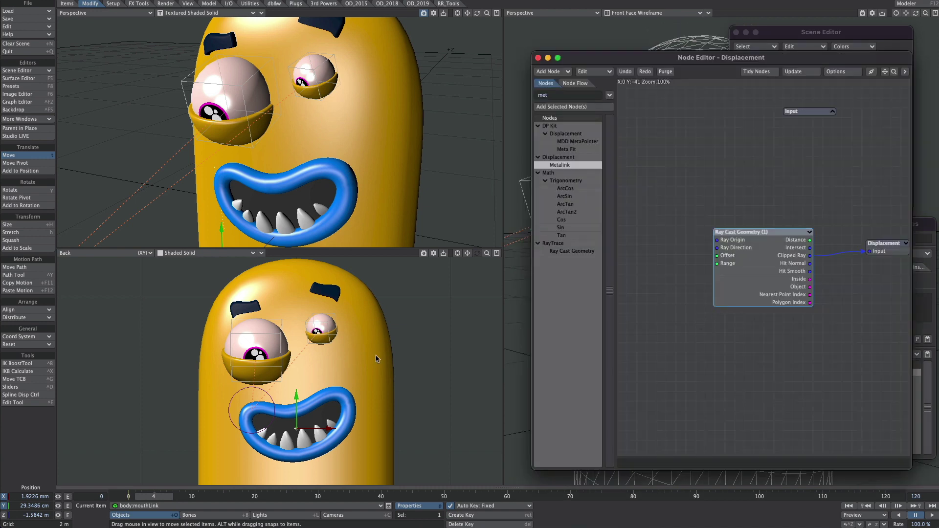
text(sca)
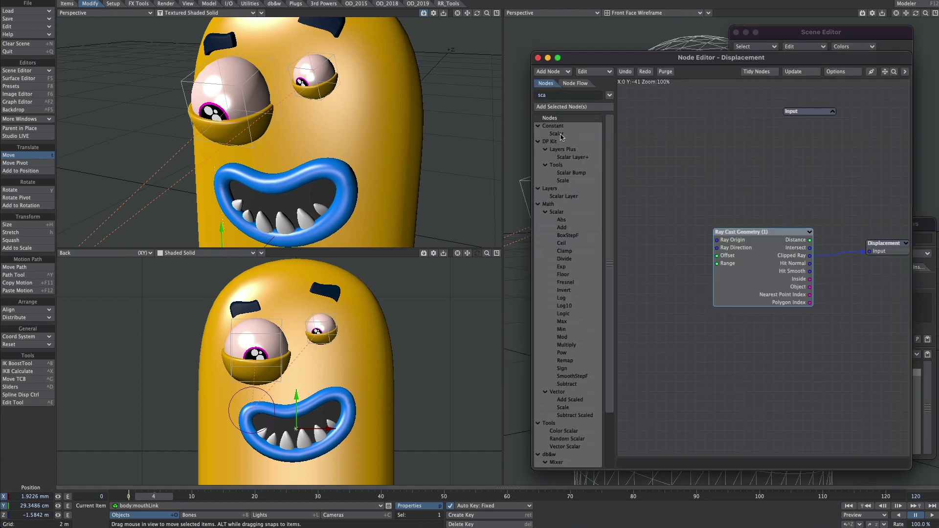
double_click(561, 135)
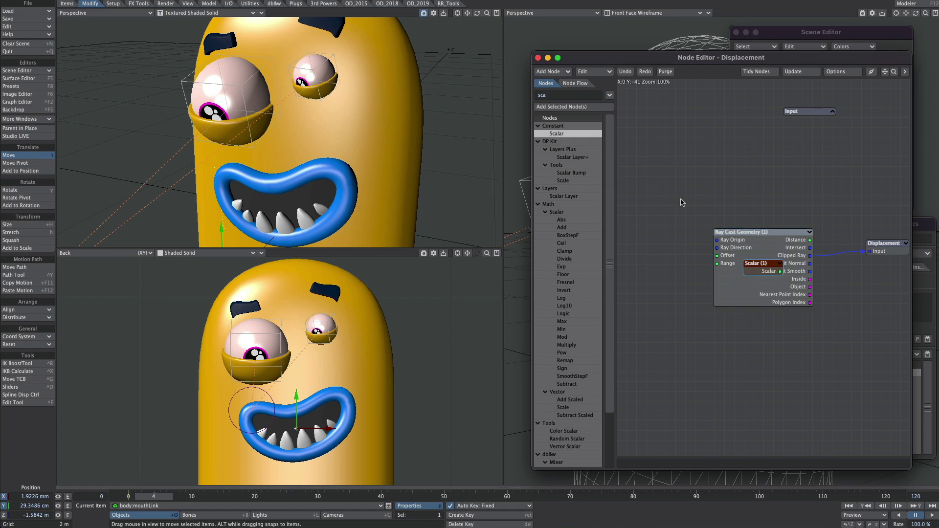
drag(757, 269, 717, 255)
Set the Scalar node feeding the ray cast offset to 0.05
double_click(654, 305)
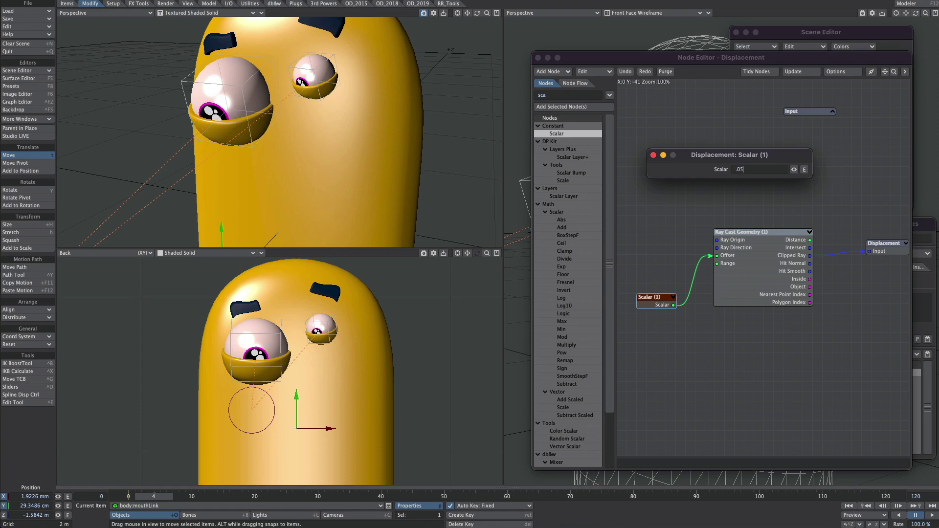
text(.05)
key(Return)
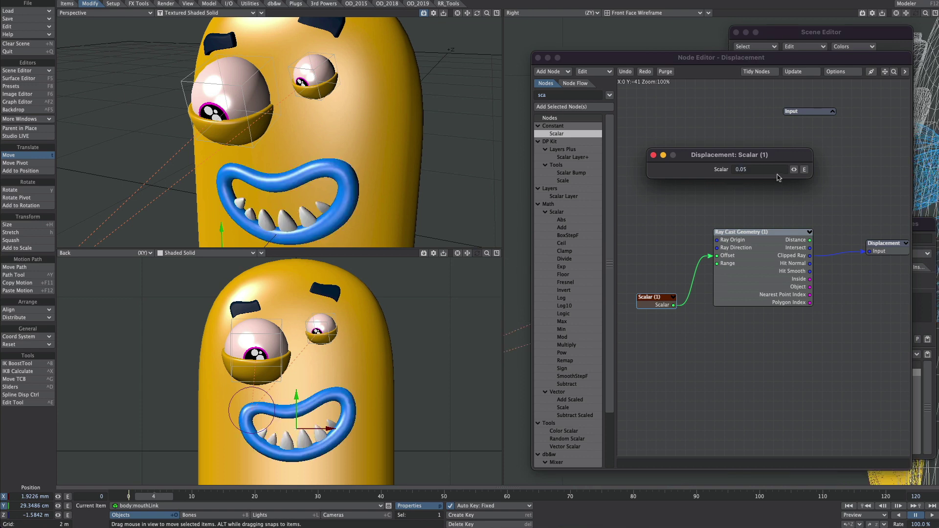
Test Scalar offsets of -0.1 and -0.3, then vary the value further to adjust the mouth's distance from the body
alt+drag(255, 152, 315, 151)
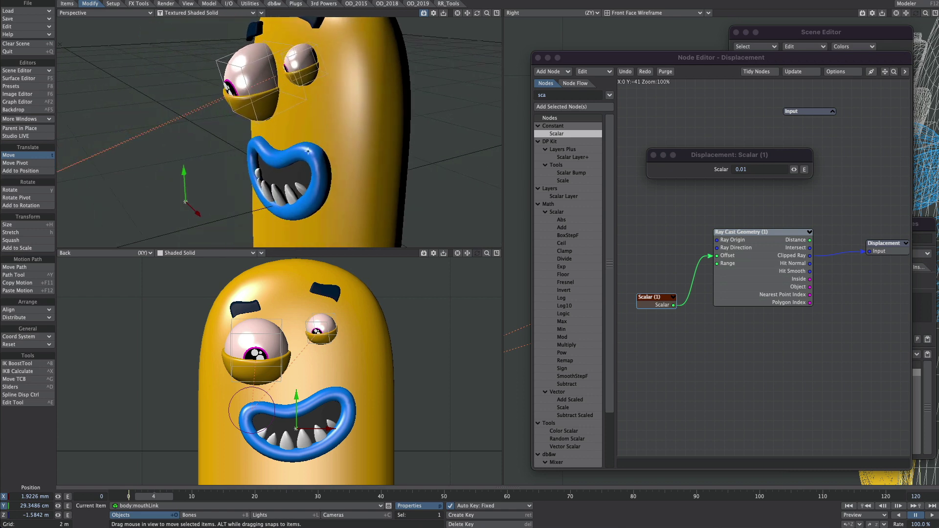
click(748, 170)
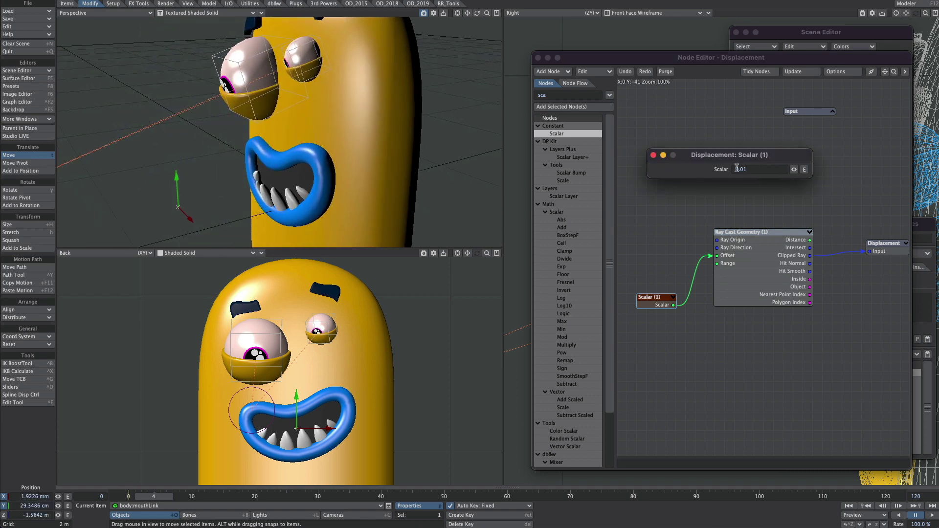
text(-0.1)
key(Return)
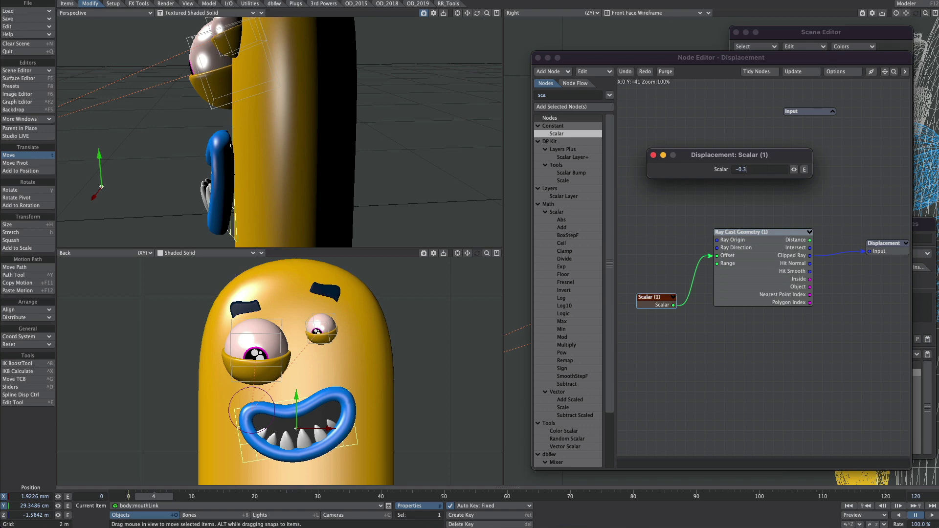
key(Return)
alt+drag(286, 140, 506, 173)
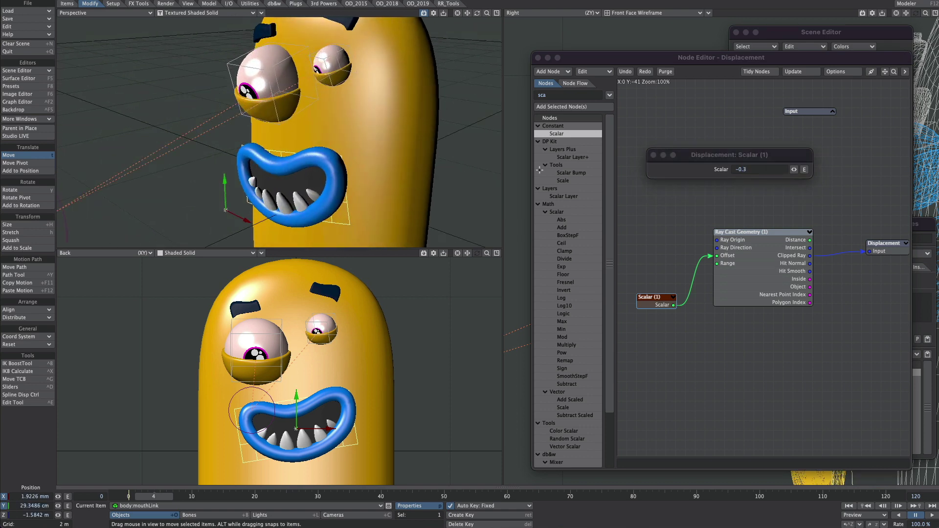
drag(795, 169, 515, 262)
drag(794, 170, 798, 170)
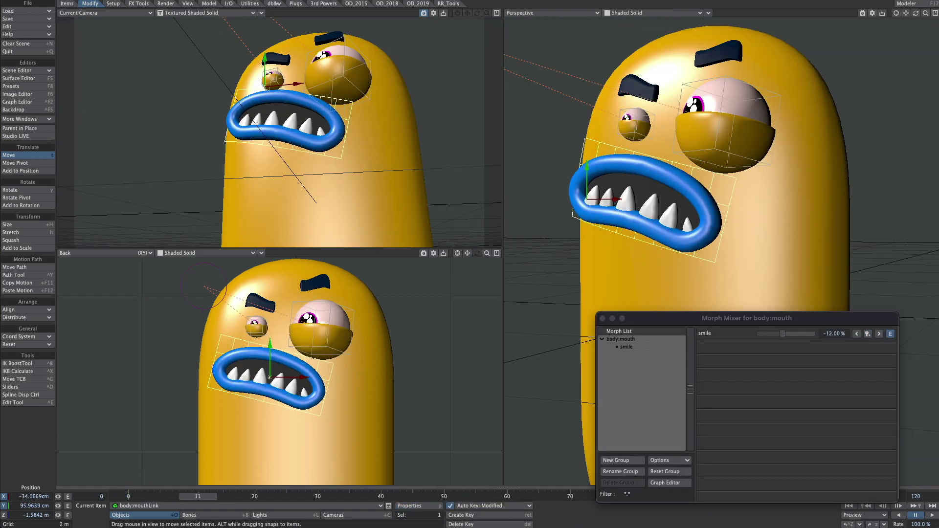
click(18, 102)
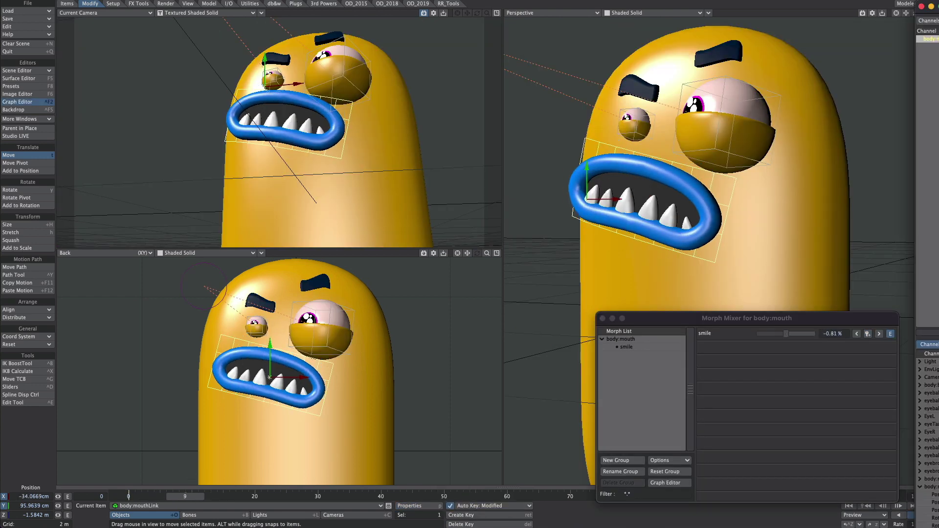
click(922, 6)
At frame 5, reposition both eyes lower on the face, shrinking EyeL and enlarging EyeR
drag(185, 497, 160, 497)
drag(324, 303, 306, 363)
key(shift+h)
click(257, 328)
key(t)
drag(257, 328, 304, 353)
key(shift+h)
At frame 5, lower both eyebrows to sit just above the eyes and fine-tune the position of EyeL
click(315, 283)
key(t)
drag(315, 283, 318, 328)
drag(261, 303, 275, 317)
drag(320, 361, 311, 372)
drag(318, 328, 316, 340)
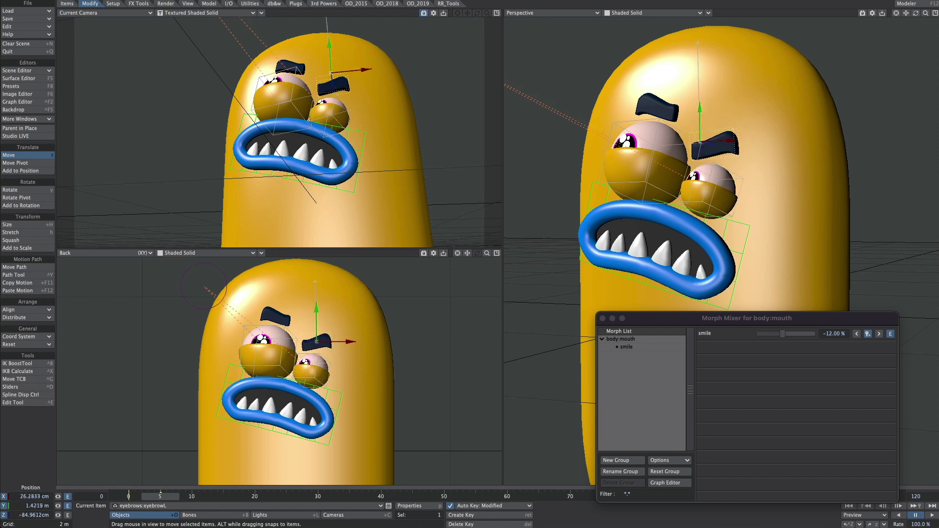
At frame 10, tilt the left eyebrow and raise the right eyebrow toward the top of the head
key(y)
drag(342, 292, 360, 306)
key(t)
drag(276, 317, 267, 276)
At frame 10, swap the relative sizes of the eyes and raise both of them on the face
key(shift+h)
key(t)
drag(268, 353, 263, 311)
drag(311, 372, 323, 313)
Set the smile morph to 100% at frame 10 and move body:mouthLink up across the face
click(326, 439)
drag(782, 333, 813, 333)
drag(279, 406, 309, 369)
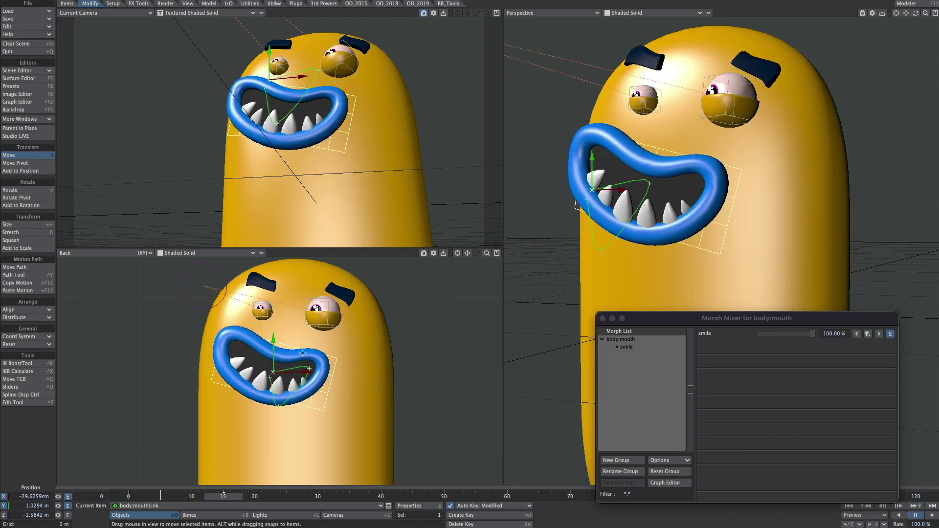
At frame 15, tilt body:mouthLink the opposite way and set the smile morph to 22%
key(y)
click(719, 350)
key(t)
At frame 15, move both eyes down closer to the mouth and select the right eyebrow for posing
click(263, 312)
drag(262, 312, 250, 329)
click(323, 314)
drag(323, 314, 302, 325)
click(262, 282)
drag(290, 248, 290, 265)
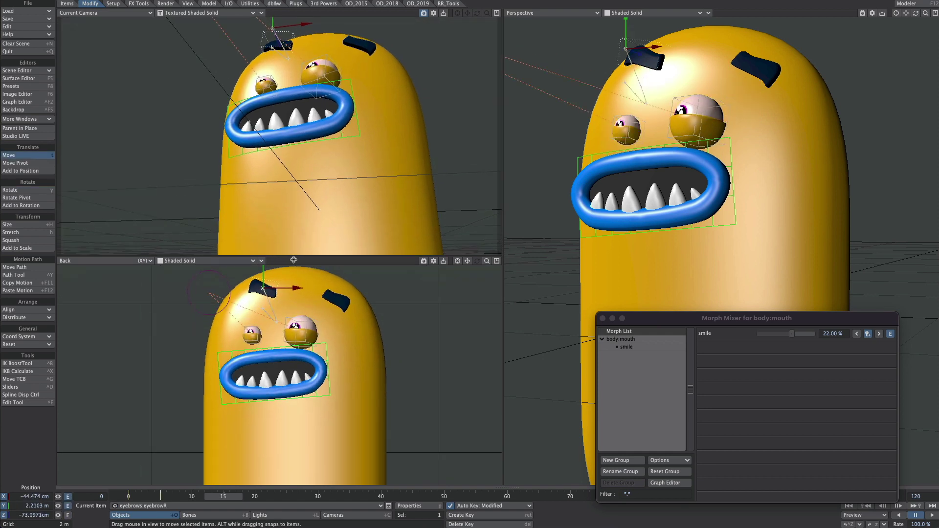